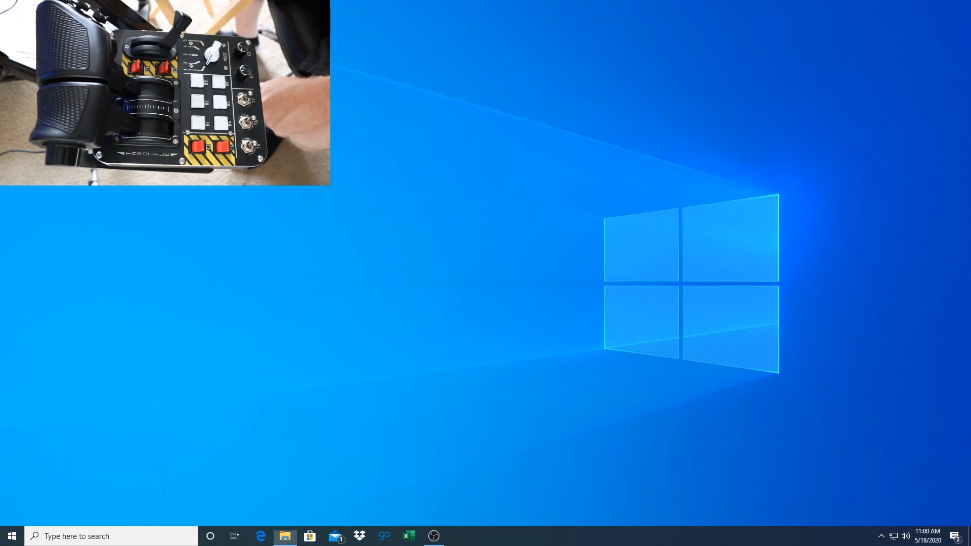
- Launch VPC Joystick Setup from the games folder and close the folder window
{"action": "double_click", "coordinate": [19, 71]}
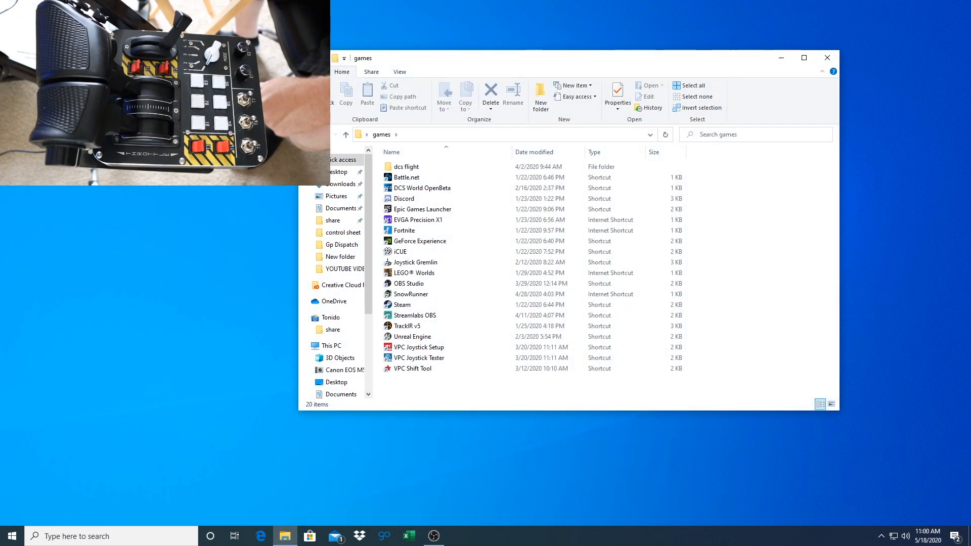
{"action": "double_click", "coordinate": [430, 349]}
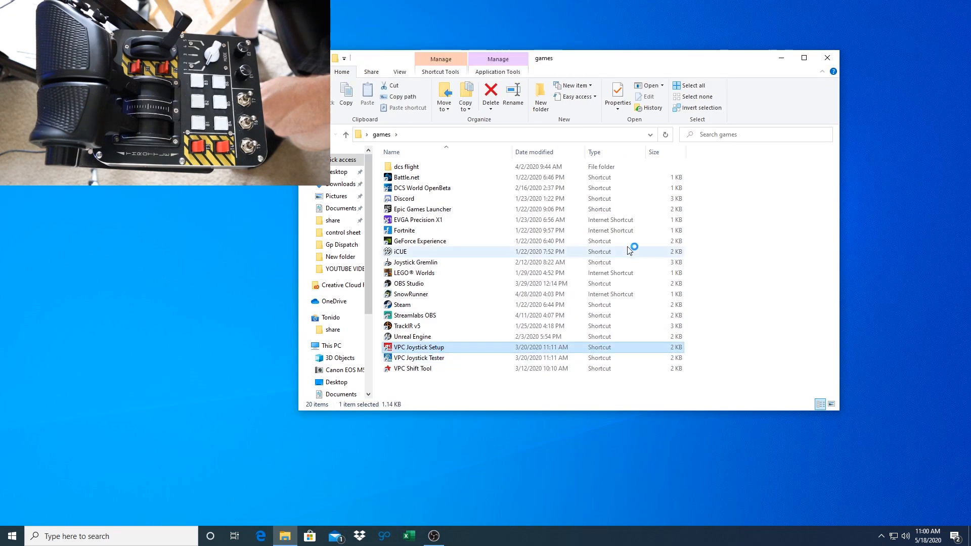
{"action": "left_click", "coordinate": [828, 58]}
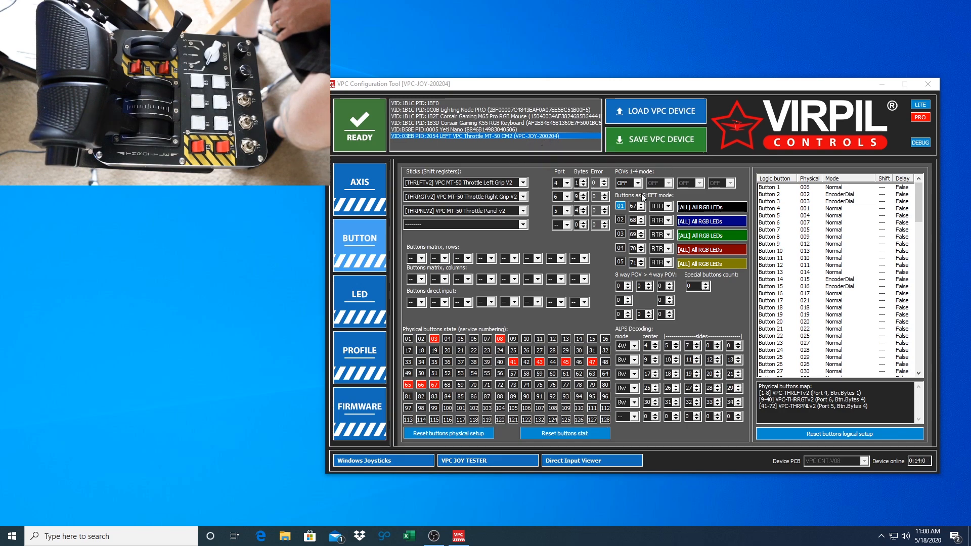
- Start the automatic firmware update for the LEFT VPC Throttle MT-50 CM2 and accept the warning
{"action": "left_click", "coordinate": [367, 415]}
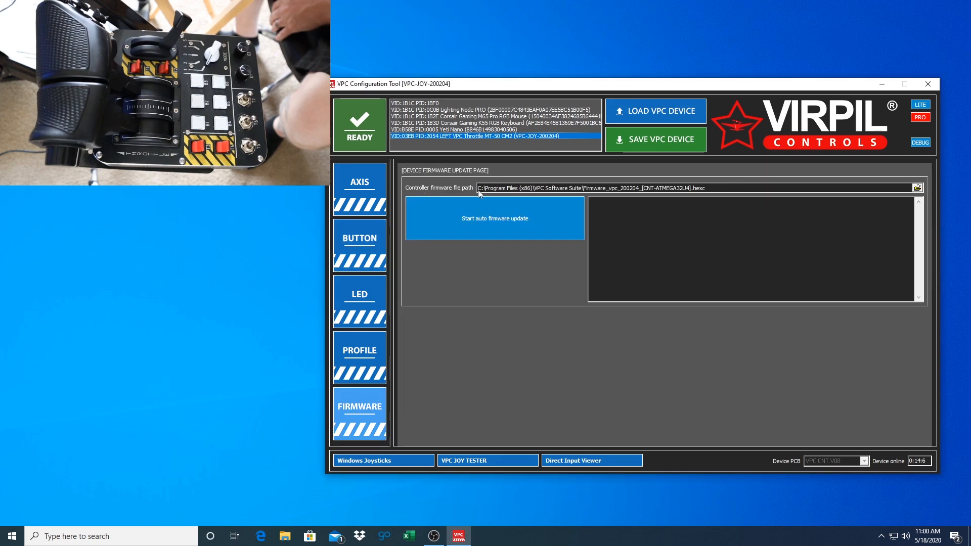
{"action": "left_click", "coordinate": [491, 228]}
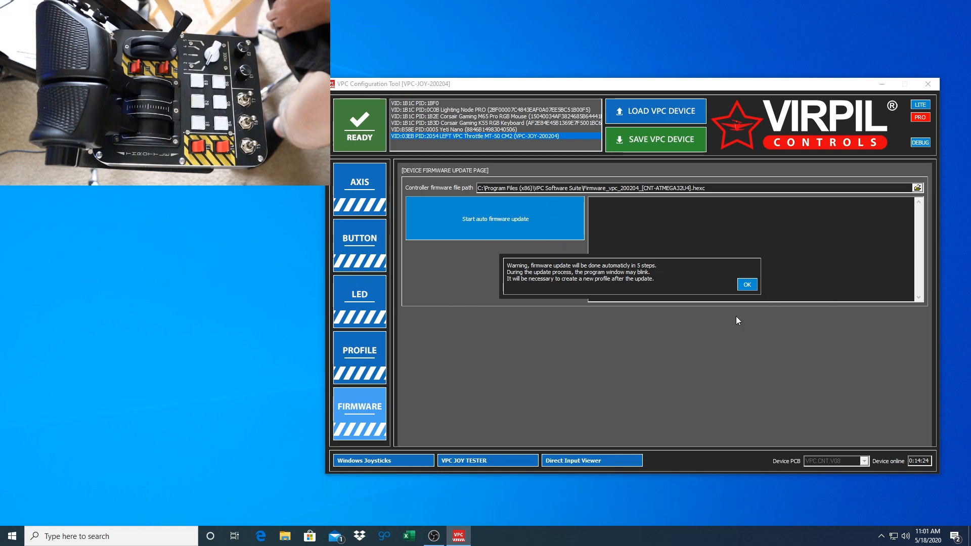
{"action": "left_click", "coordinate": [746, 285]}
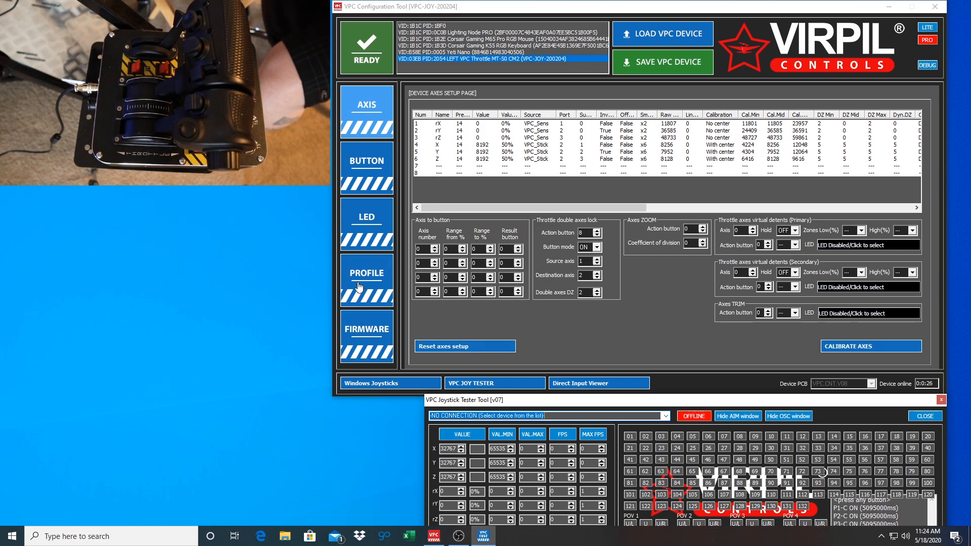
- Show where the throttle profile is exported to a file, leaving the export dialog without saving
{"action": "left_click", "coordinate": [359, 287]}
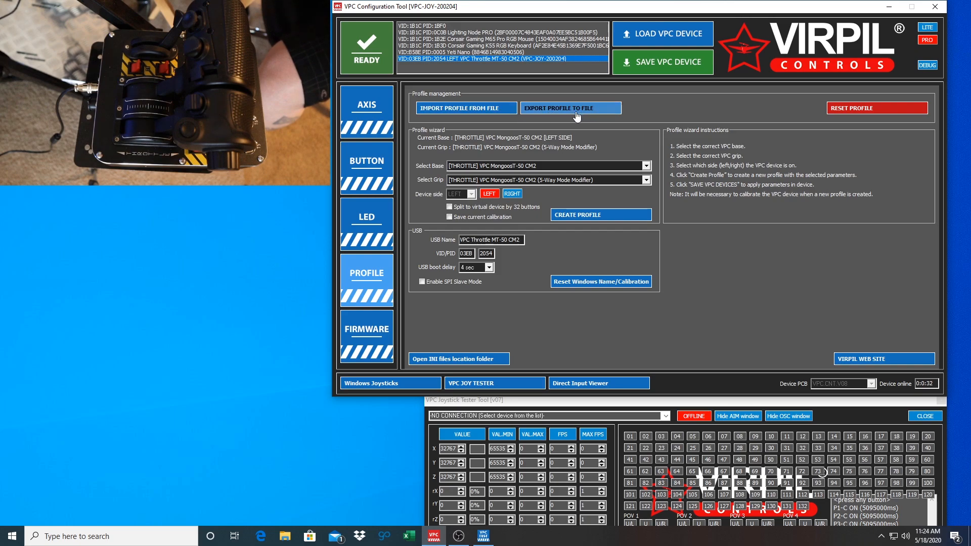
{"action": "left_click", "coordinate": [577, 117]}
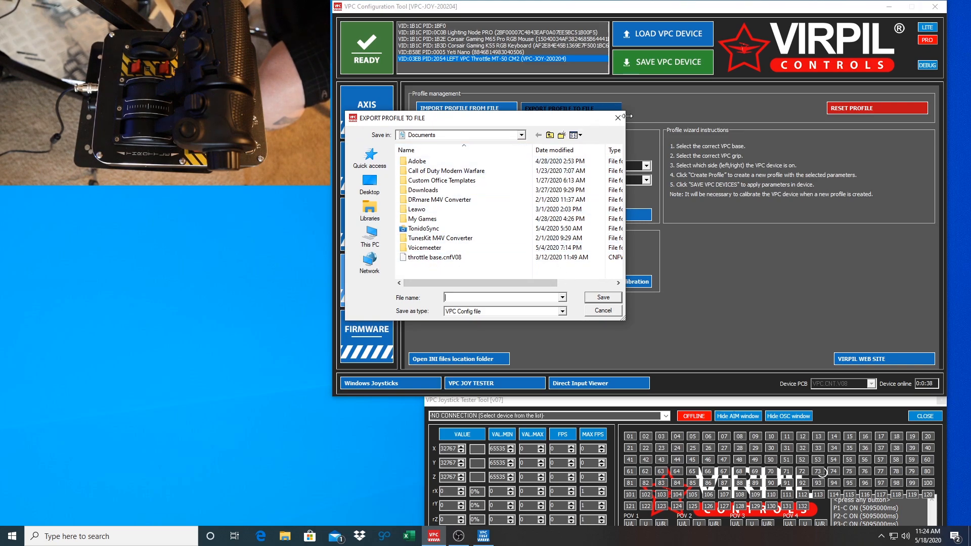
{"action": "left_click", "coordinate": [617, 118]}
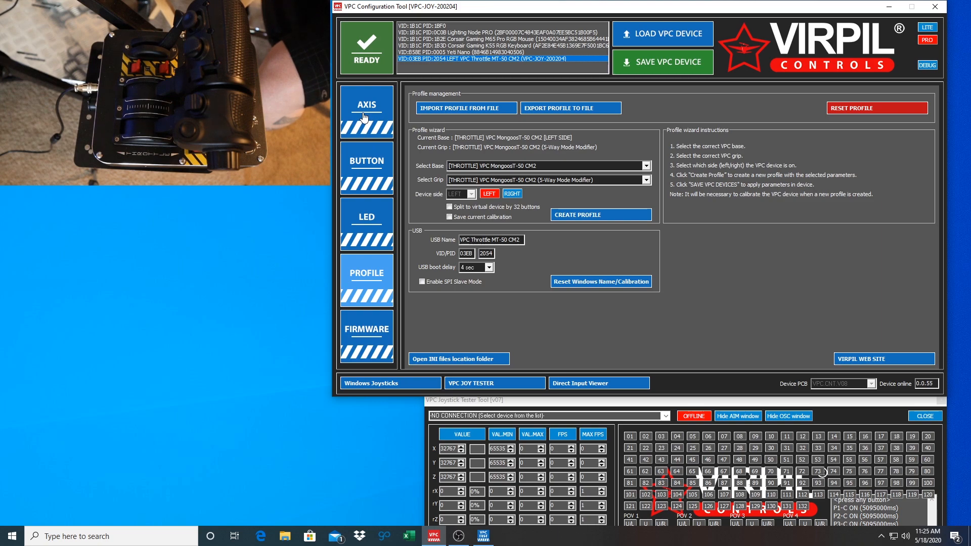
- View the throttle's axis settings in LITE mode and return to PRO mode
{"action": "left_click", "coordinate": [364, 118]}
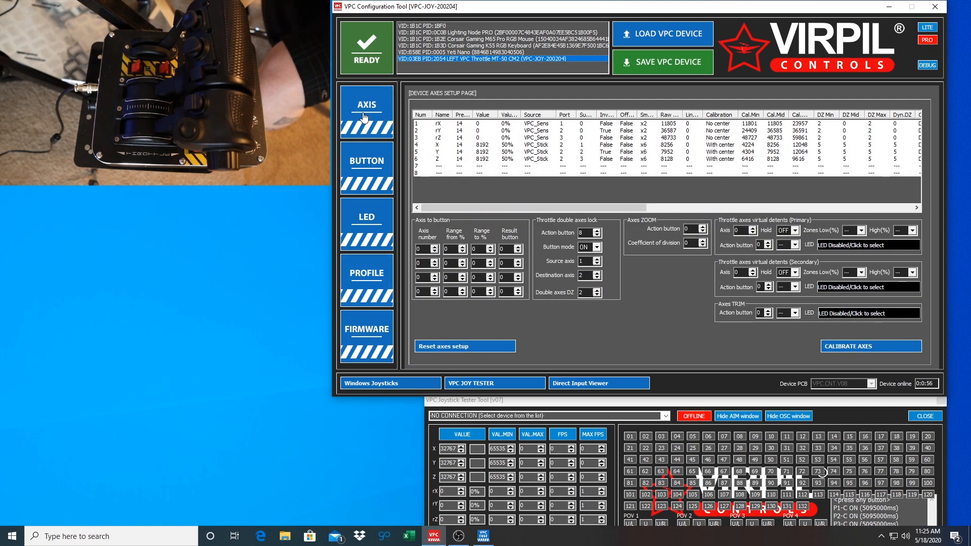
{"action": "left_click", "coordinate": [928, 28]}
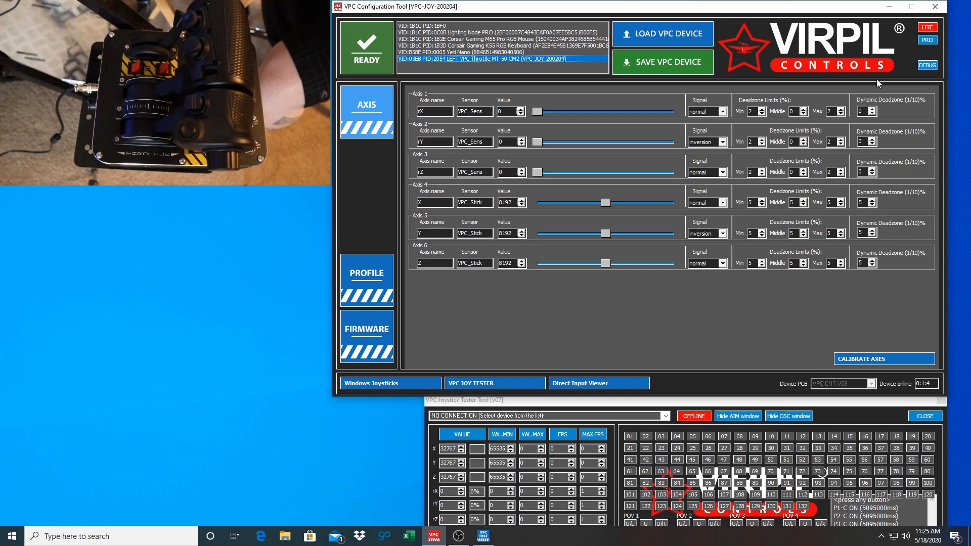
{"action": "left_click", "coordinate": [924, 44]}
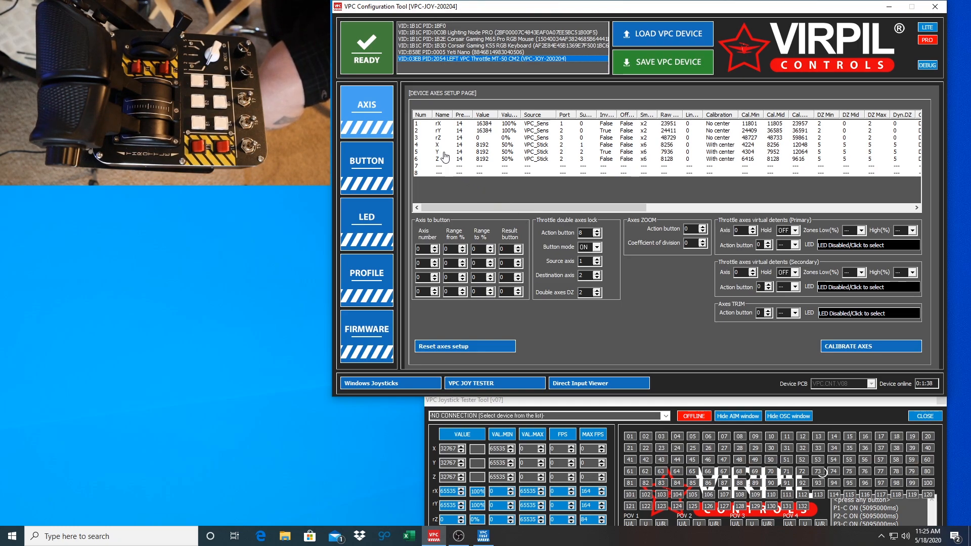
- Enable the 0-20%, 41-60% and 81-100% axis-to-button ranges for the rZ axis and save the setup to the device
{"action": "left_click", "coordinate": [432, 140]}
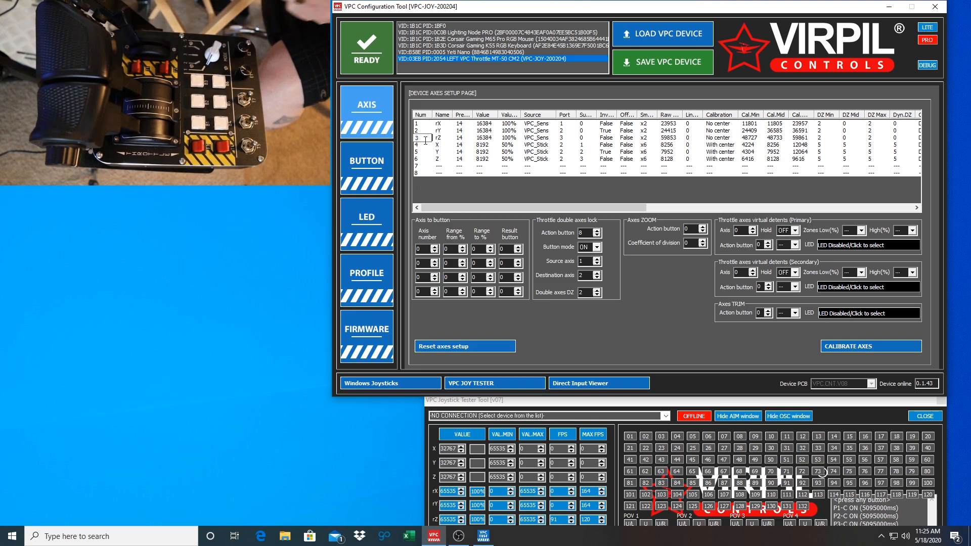
{"action": "left_click", "coordinate": [431, 145]}
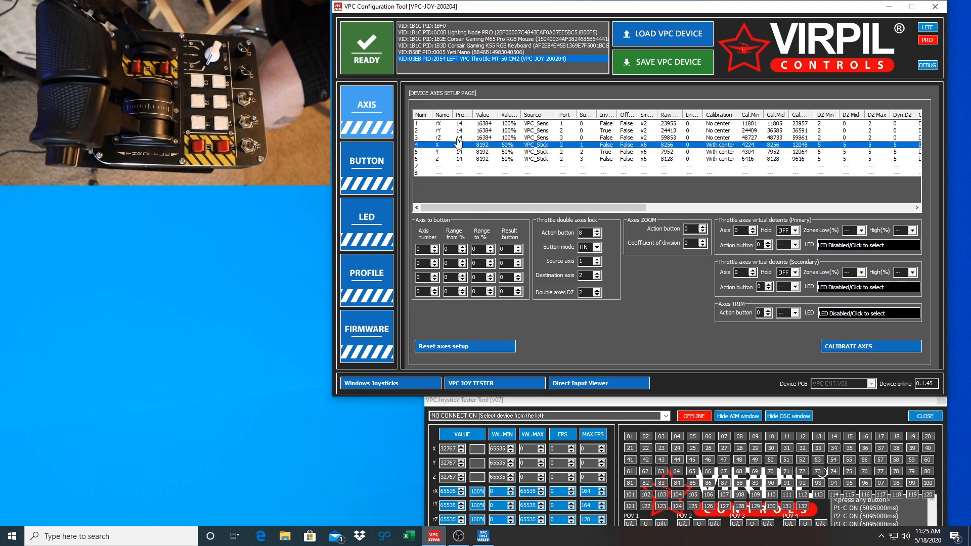
{"action": "double_click", "coordinate": [453, 139]}
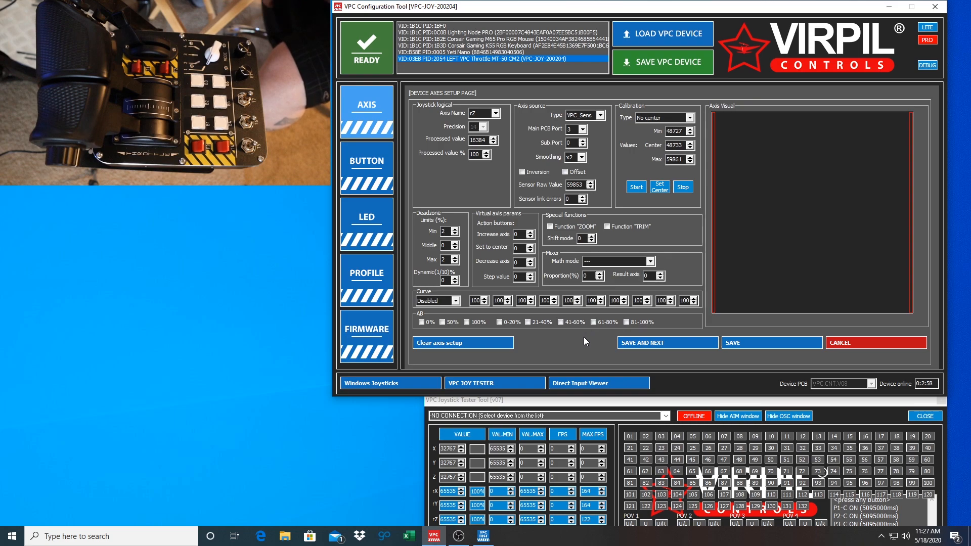
{"action": "left_click", "coordinate": [499, 323]}
{"action": "left_click", "coordinate": [559, 322]}
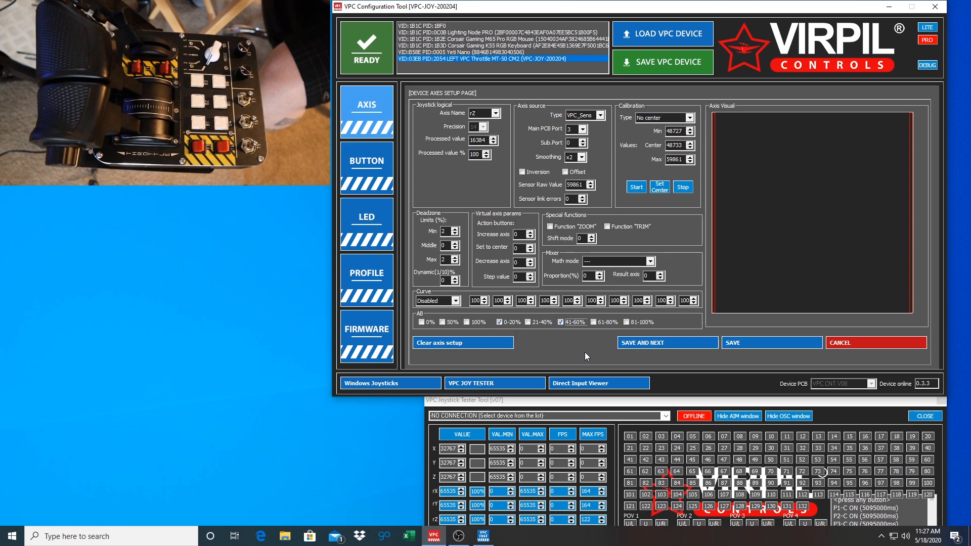
{"action": "left_click", "coordinate": [626, 322]}
{"action": "left_click", "coordinate": [764, 347]}
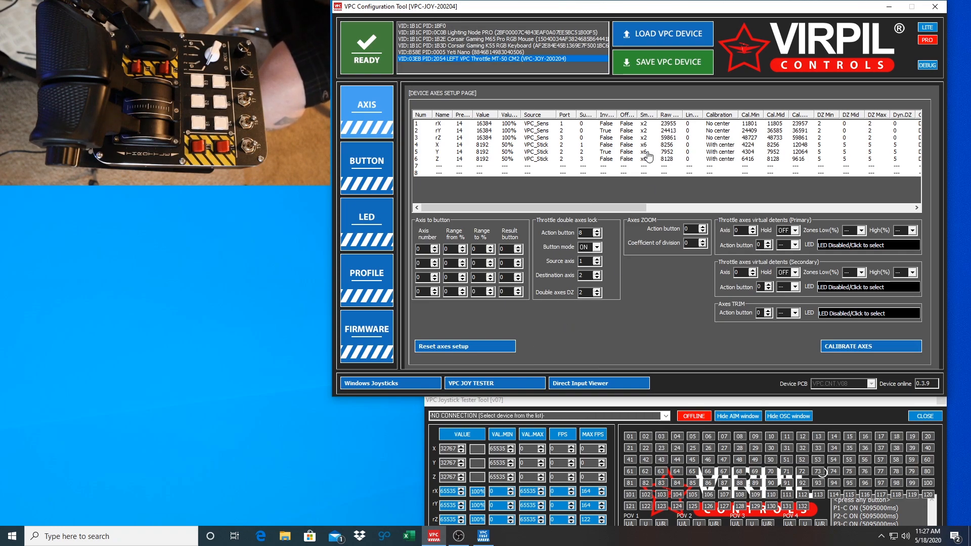
{"action": "left_click", "coordinate": [660, 67]}
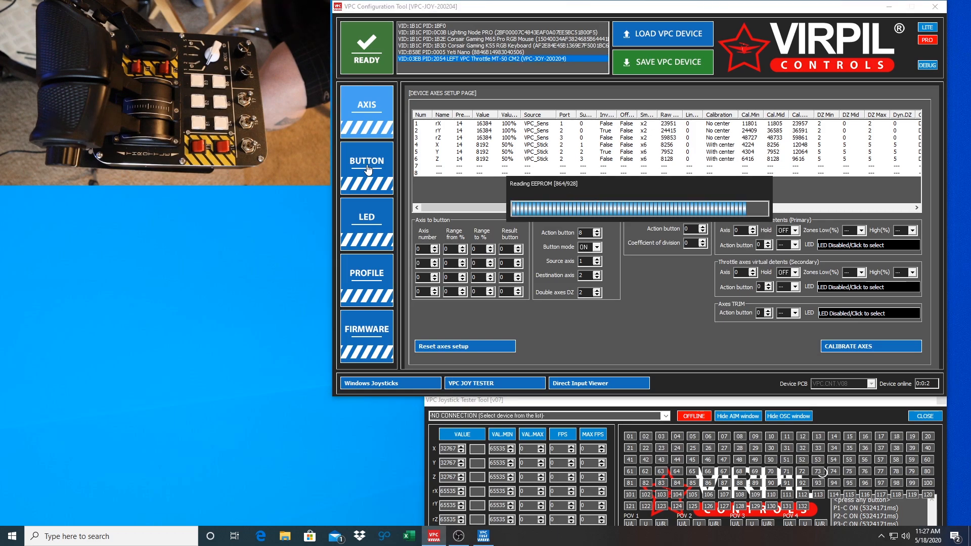
- Show the throttle's button settings and close the disconnected VPC Joystick Tester Tool
{"action": "left_click", "coordinate": [367, 170]}
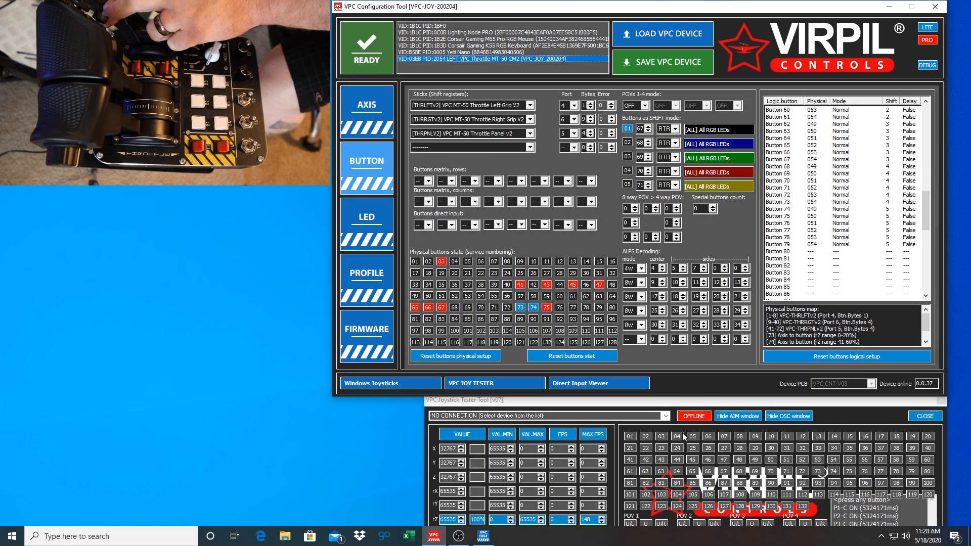
{"action": "left_click", "coordinate": [878, 406]}
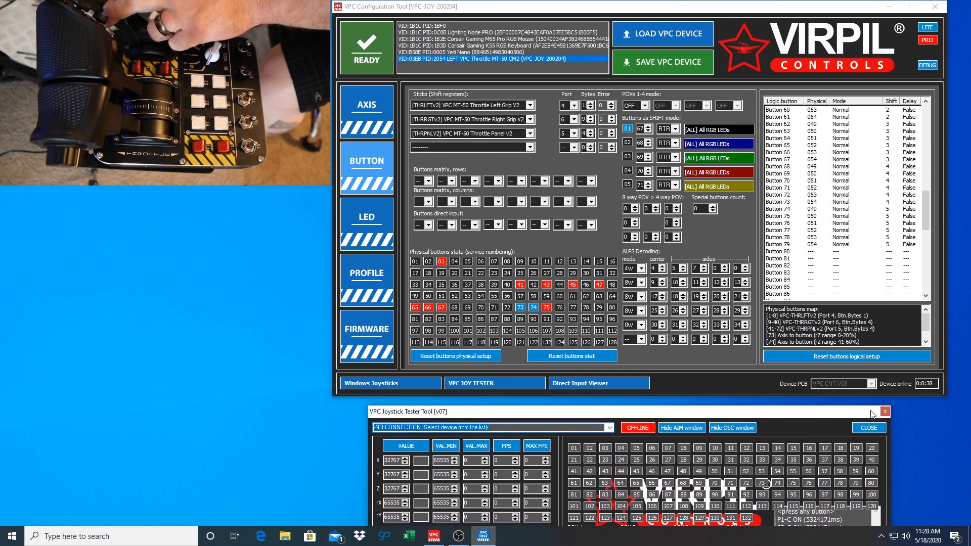
{"action": "left_click", "coordinate": [885, 412]}
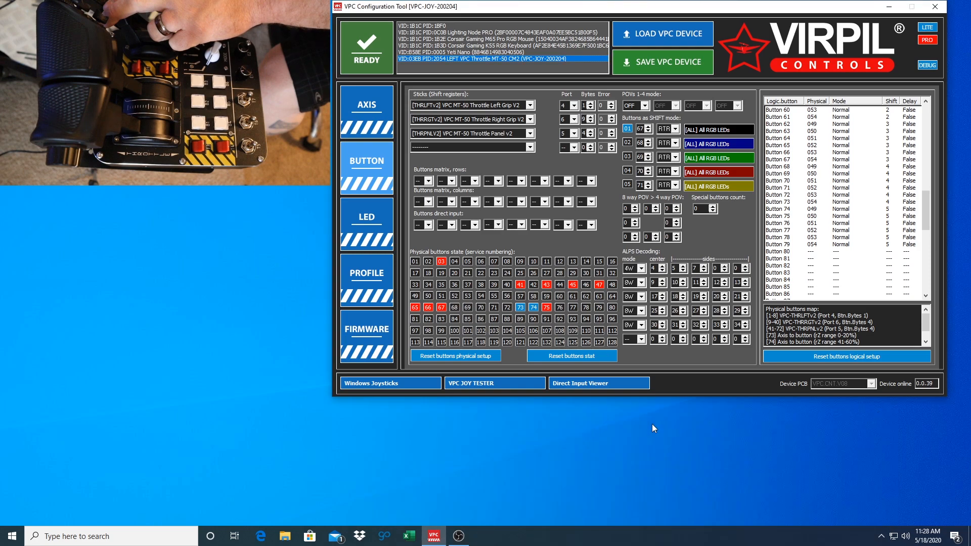
- Launch the VPC Joystick Tester and bring it online with the LEFT VPC Throttle MT-50 CM2
{"action": "left_click", "coordinate": [464, 385]}
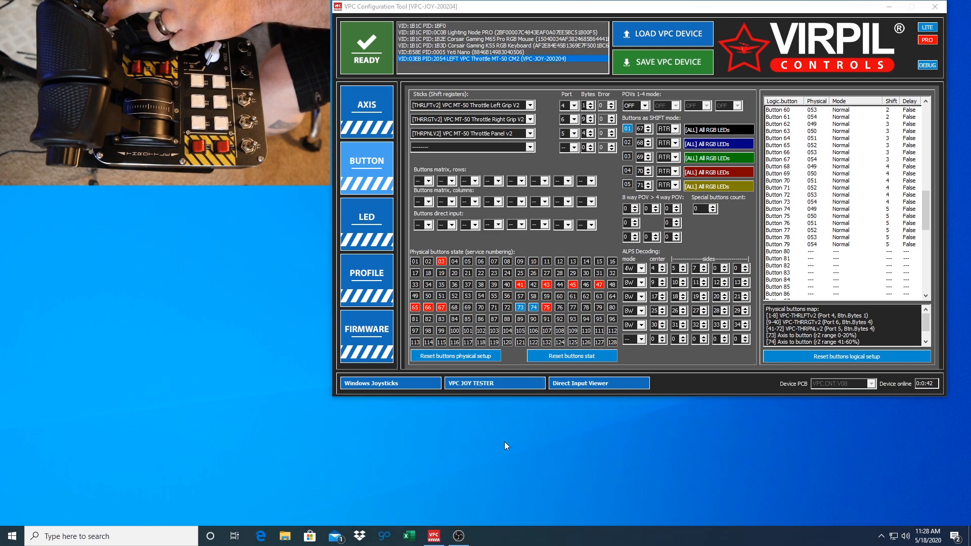
{"action": "left_click_drag", "start_coordinate": [556, 415], "coordinate": [579, 391]}
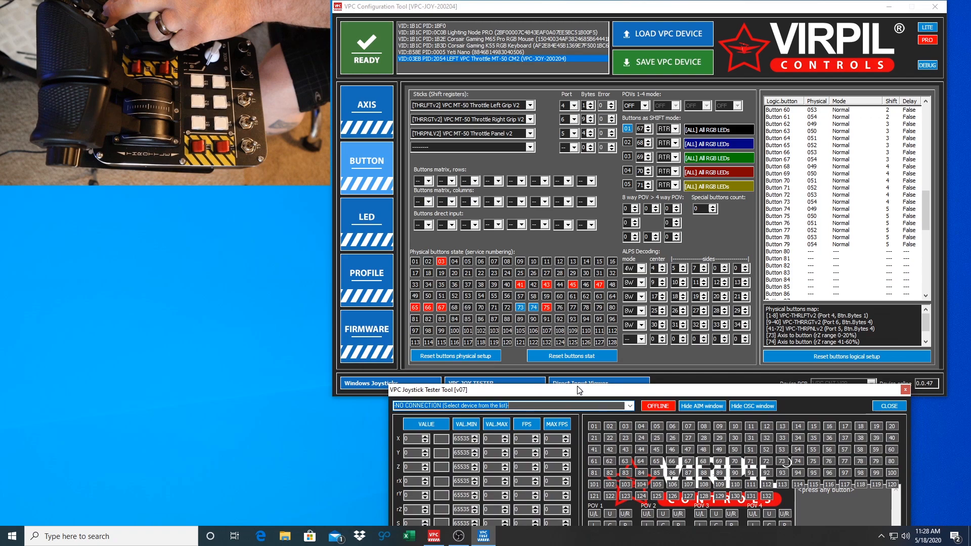
{"action": "left_click", "coordinate": [630, 406]}
{"action": "left_click", "coordinate": [559, 421]}
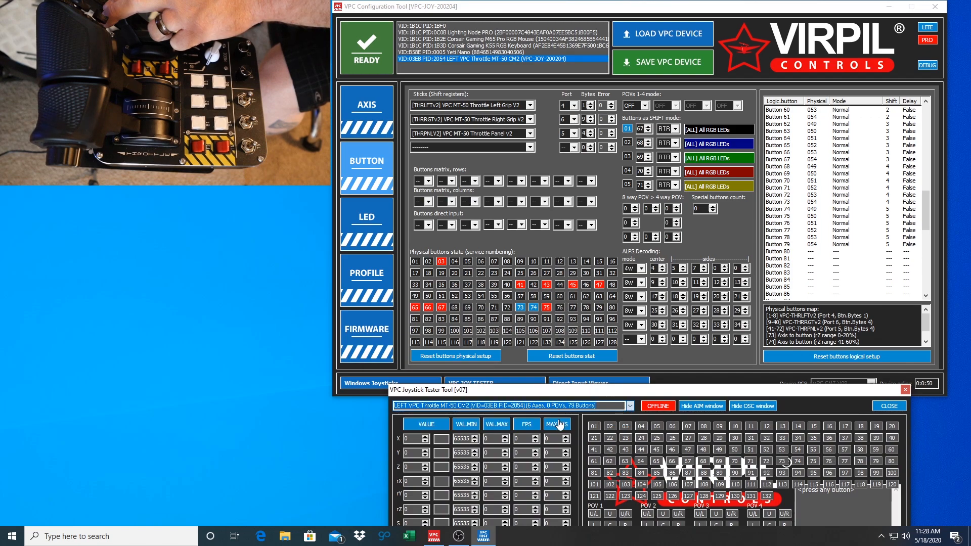
{"action": "left_click", "coordinate": [657, 406]}
{"action": "left_click_drag", "start_coordinate": [665, 392], "coordinate": [688, 370]}
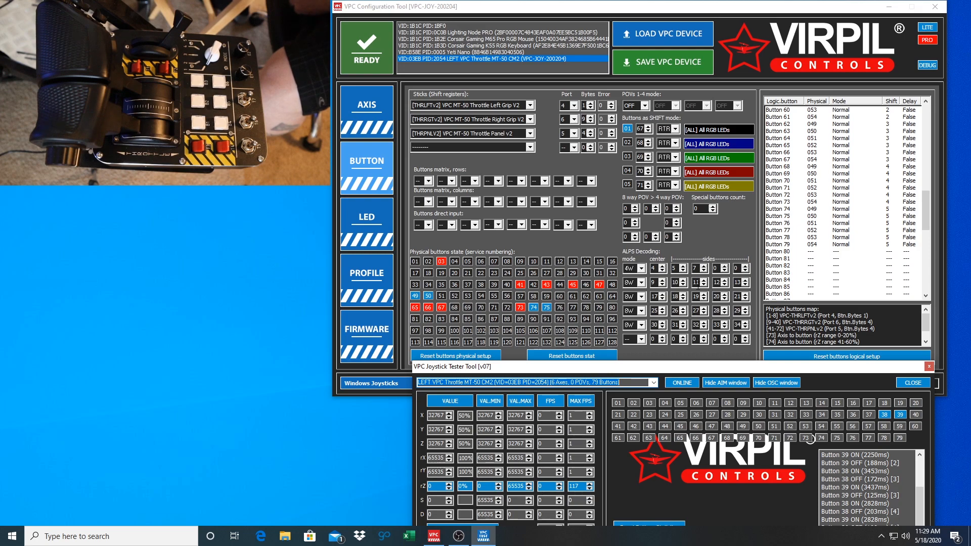
- Assign physical button 73 to logical Button 80 and physical button 75 to Buttons 81 and 82, and save to the device
{"action": "double_click", "coordinate": [813, 256]}
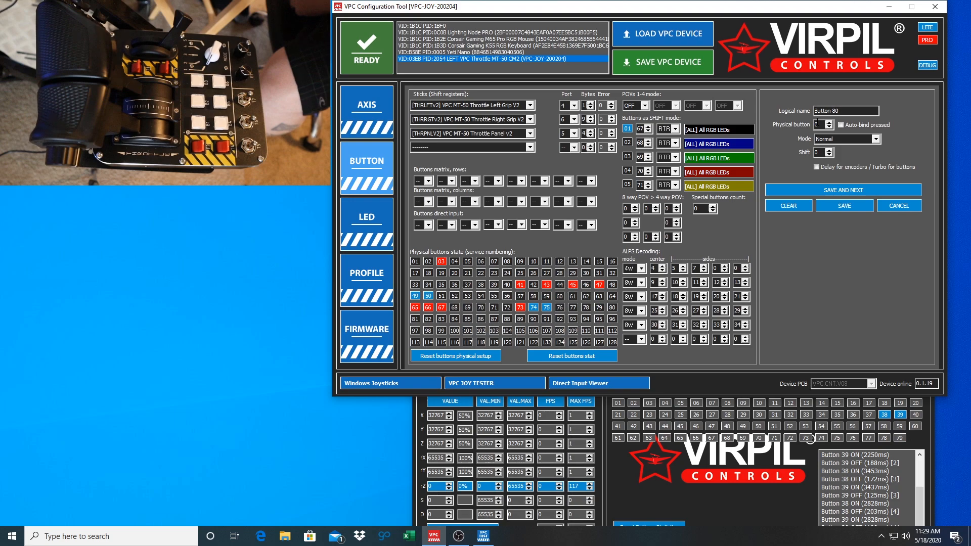
{"action": "type", "text": "73"}
{"action": "left_click", "coordinate": [847, 191]}
{"action": "type", "text": "75"}
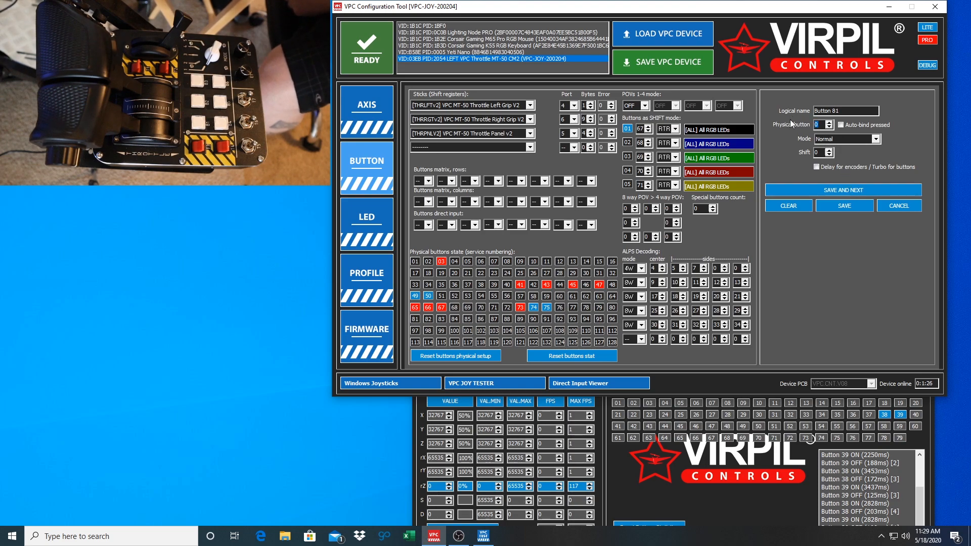
{"action": "left_click", "coordinate": [843, 190]}
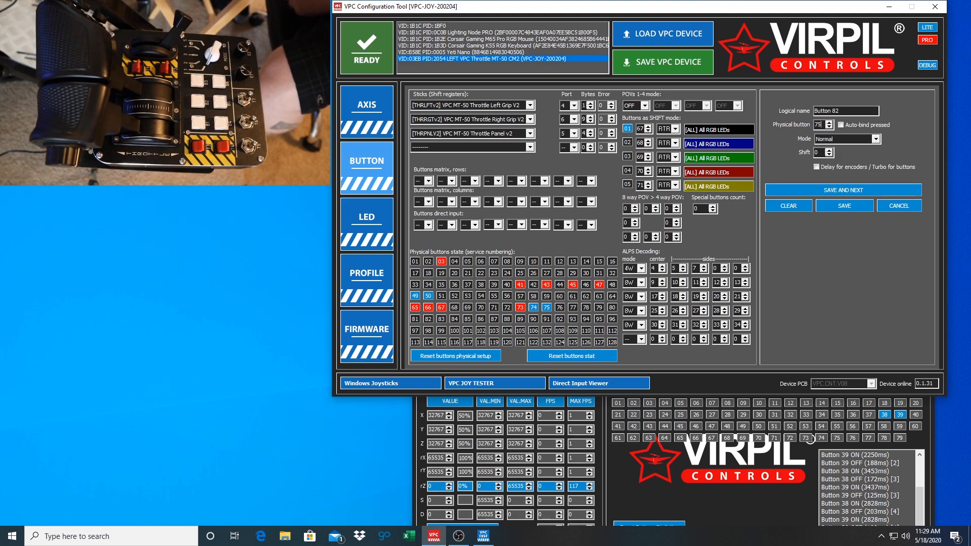
{"action": "left_click", "coordinate": [856, 209]}
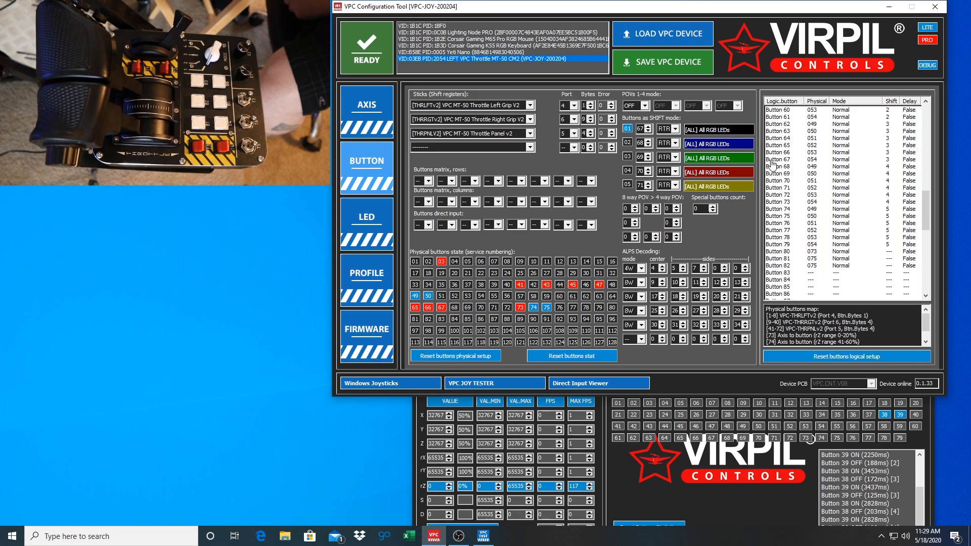
{"action": "left_click", "coordinate": [665, 72]}
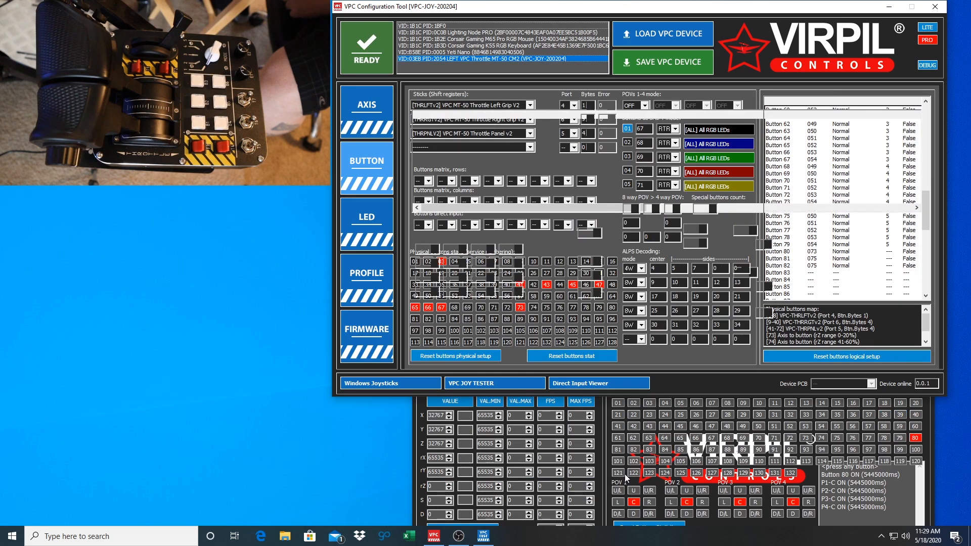
- Reconnect the VPC Joystick Tester Tool to the LEFT VPC Throttle MT-50 CM2 to test the new buttons
{"action": "left_click", "coordinate": [603, 447]}
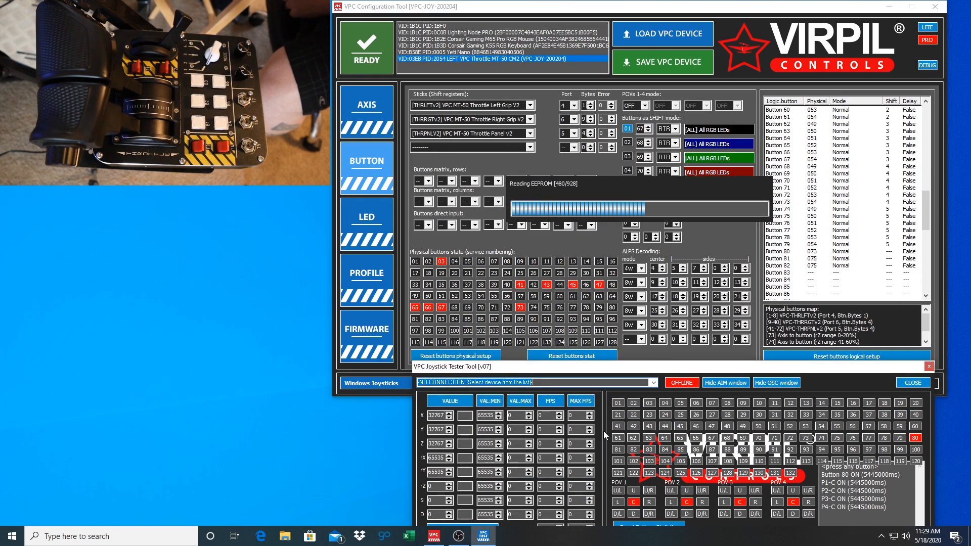
{"action": "left_click", "coordinate": [654, 382]}
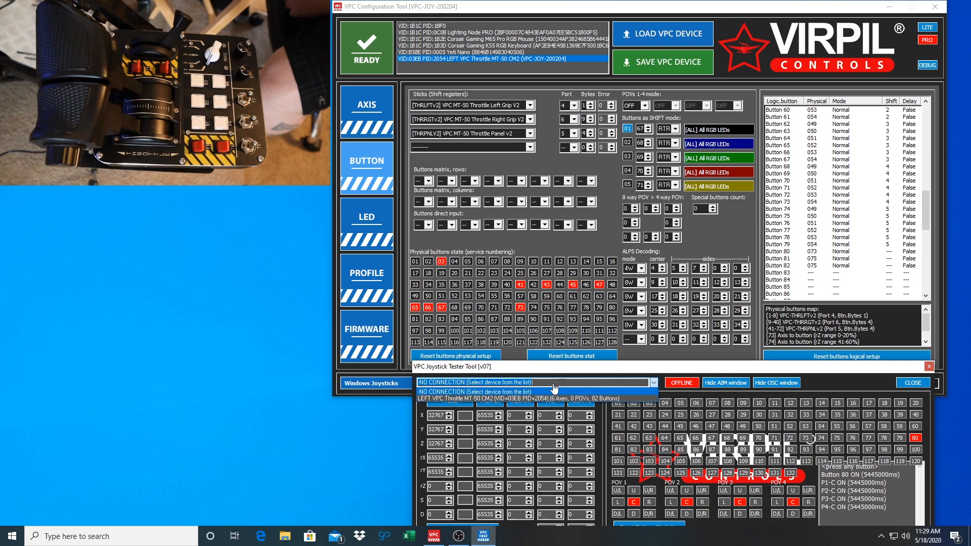
{"action": "left_click", "coordinate": [537, 399]}
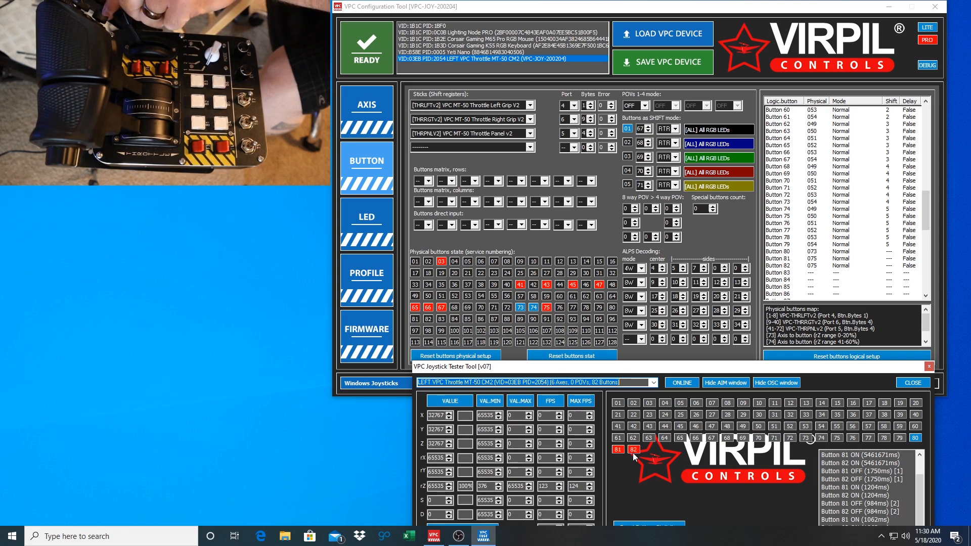
- Reassign logical Button 81 to physical button 74 and save the configuration to the device
{"action": "double_click", "coordinate": [813, 262]}
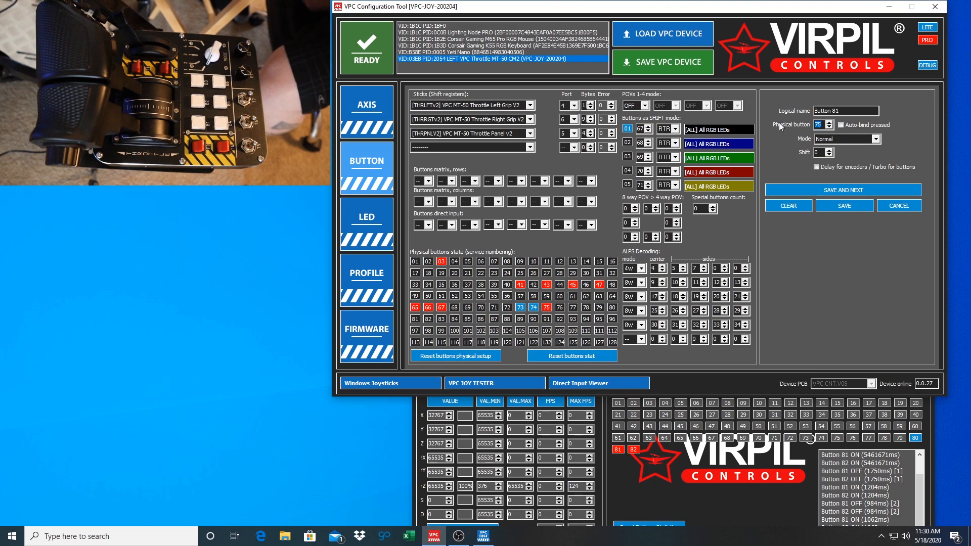
{"action": "type", "text": "74"}
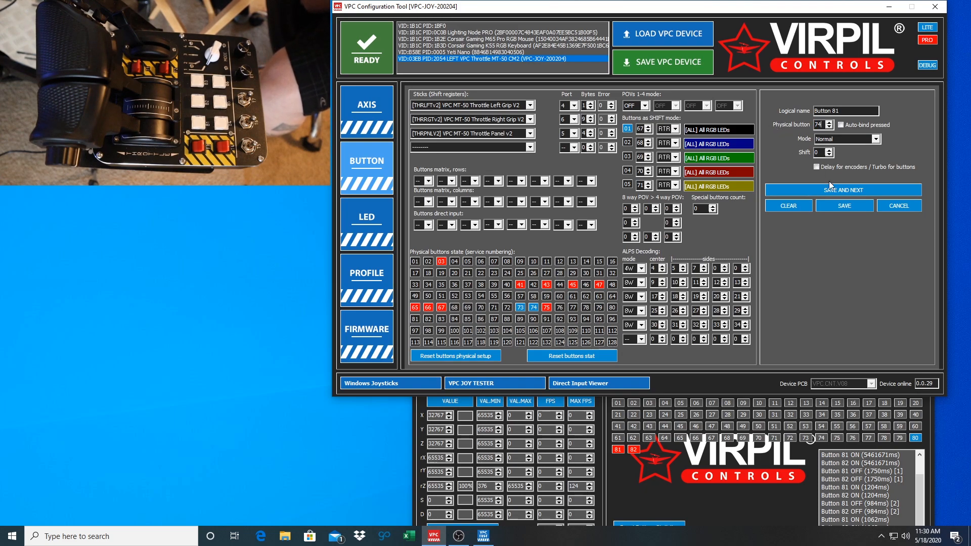
{"action": "left_click", "coordinate": [841, 208]}
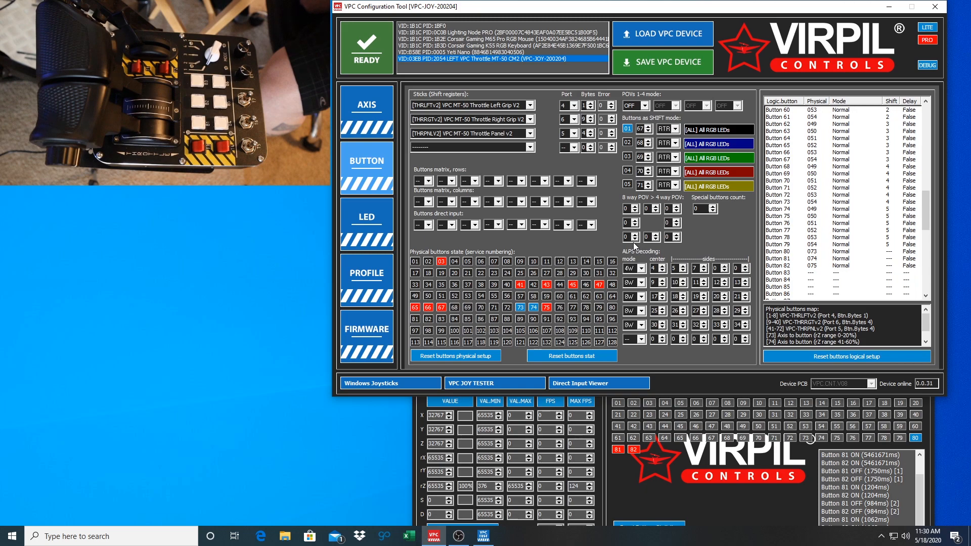
{"action": "left_click", "coordinate": [632, 69]}
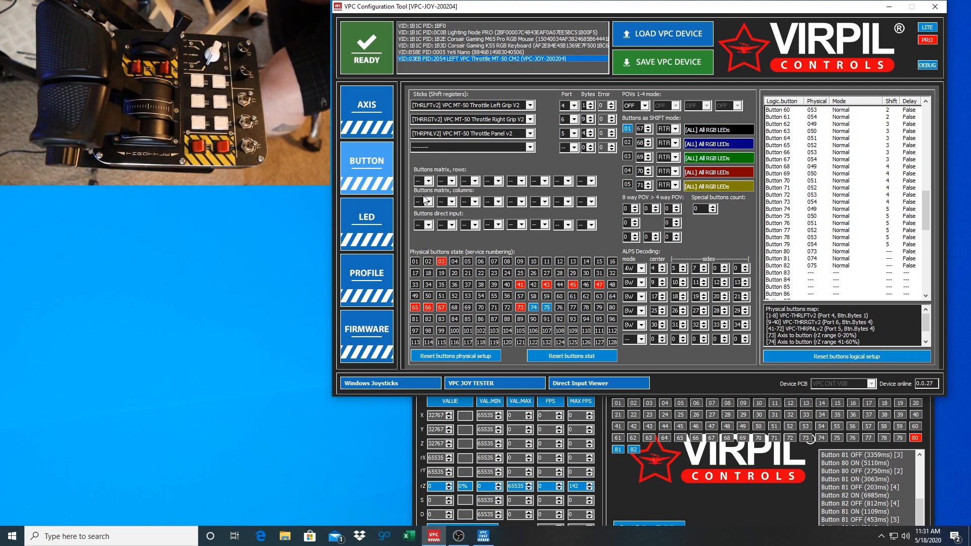
- Clear the assignments of logical Buttons 80, 81 and 82, and return to the device axes setup
{"action": "left_click", "coordinate": [371, 123]}
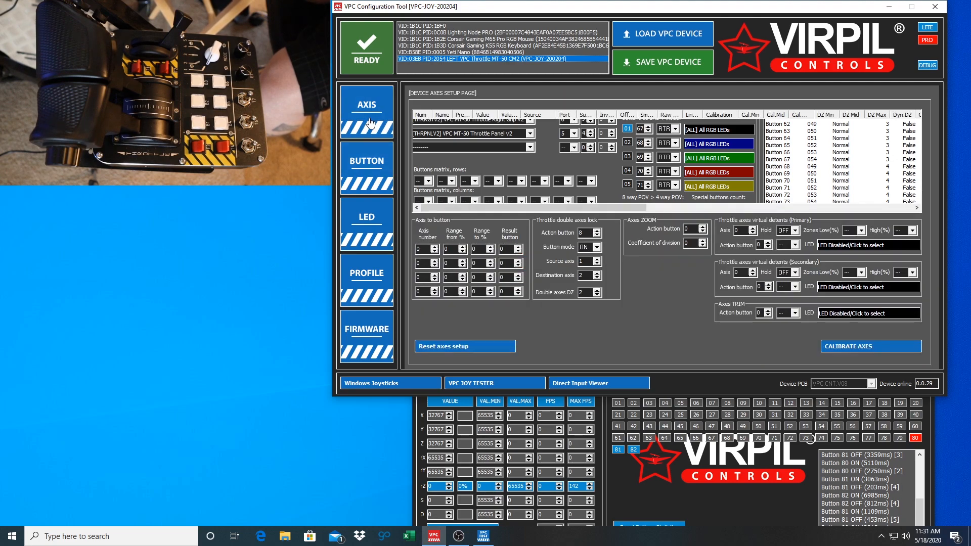
{"action": "left_click", "coordinate": [375, 163]}
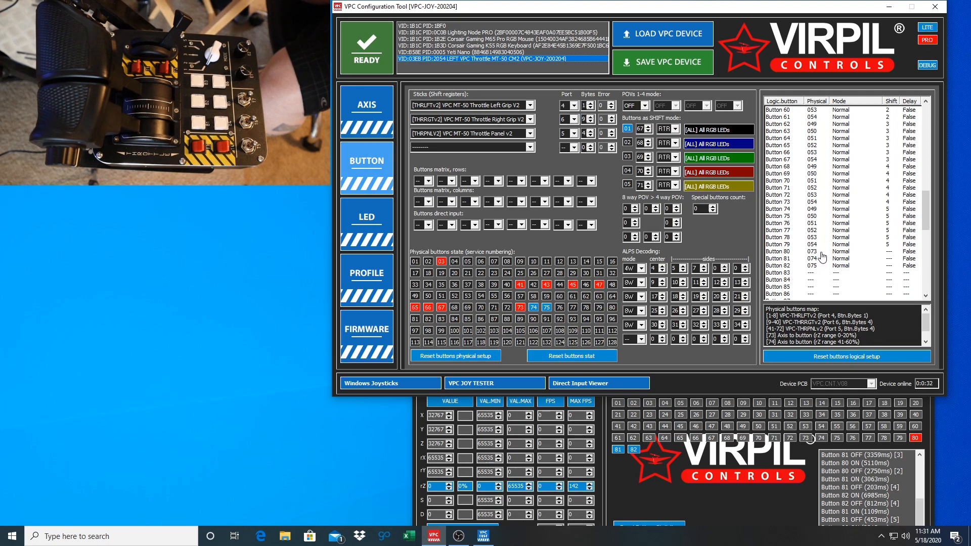
{"action": "double_click", "coordinate": [821, 252]}
{"action": "left_click", "coordinate": [792, 208]}
{"action": "left_click", "coordinate": [832, 190]}
{"action": "left_click", "coordinate": [799, 209]}
{"action": "left_click", "coordinate": [837, 191]}
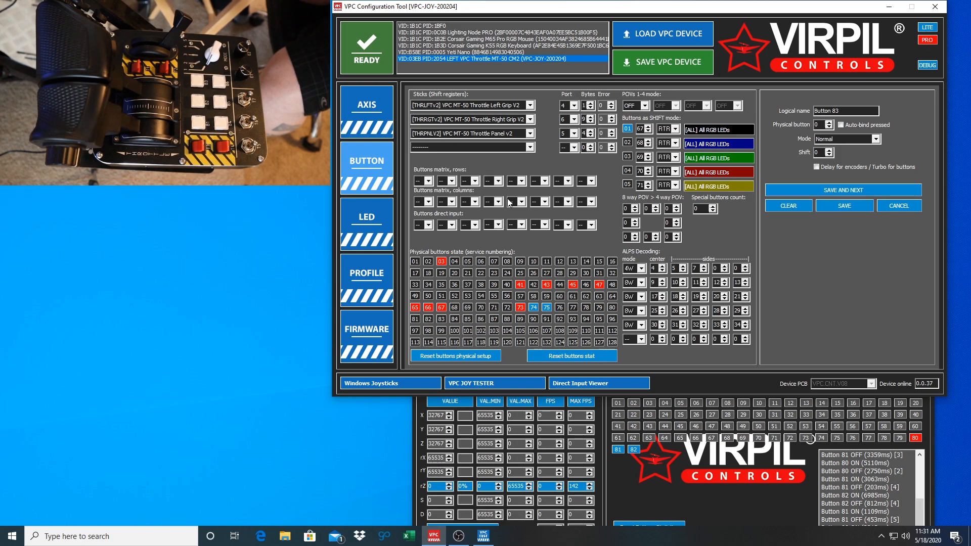
{"action": "left_click", "coordinate": [889, 210]}
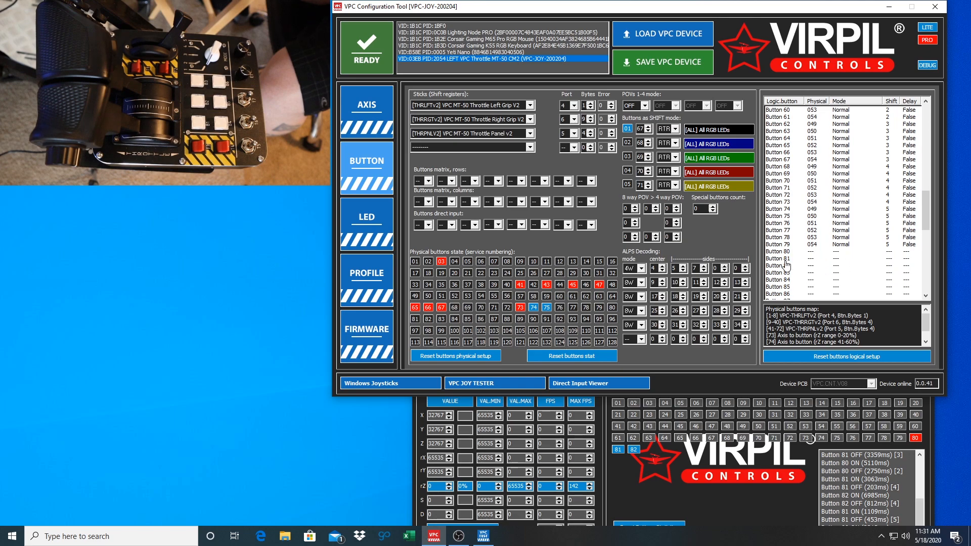
{"action": "left_click", "coordinate": [367, 120]}
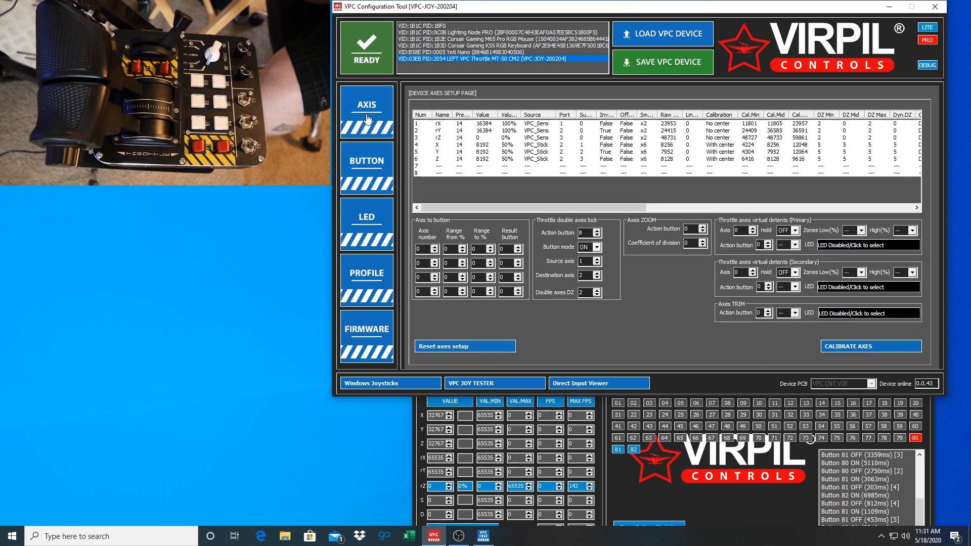
{"action": "double_click", "coordinate": [433, 137]}
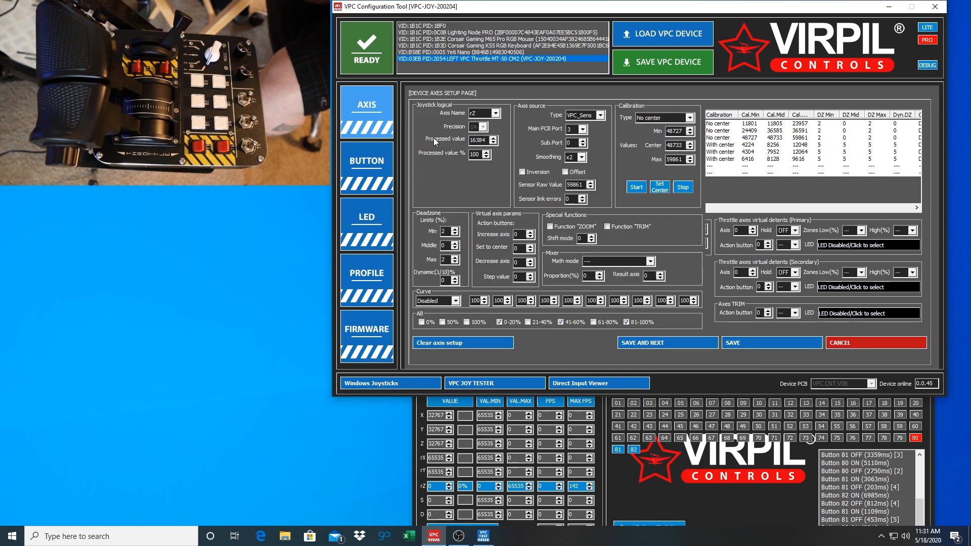
{"action": "left_click", "coordinate": [474, 348]}
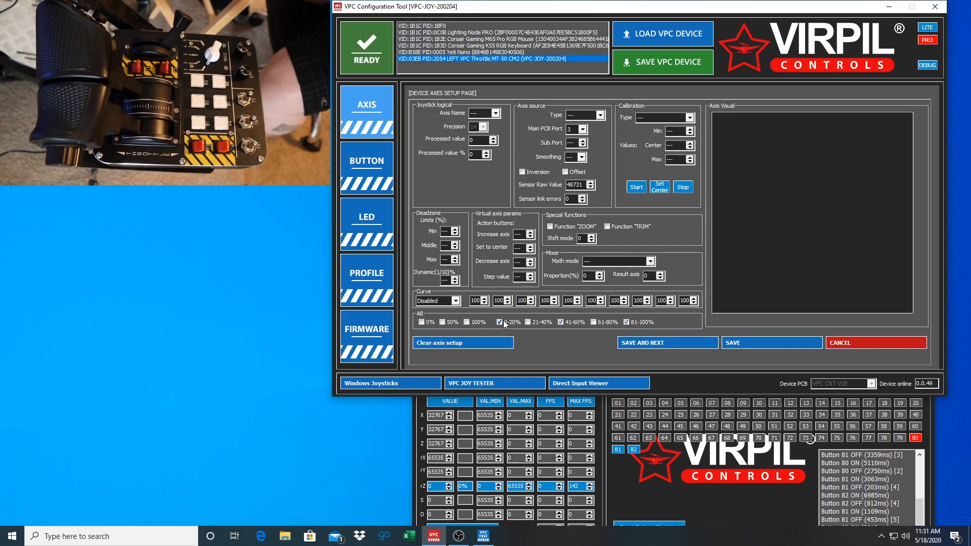
{"action": "left_click", "coordinate": [873, 346]}
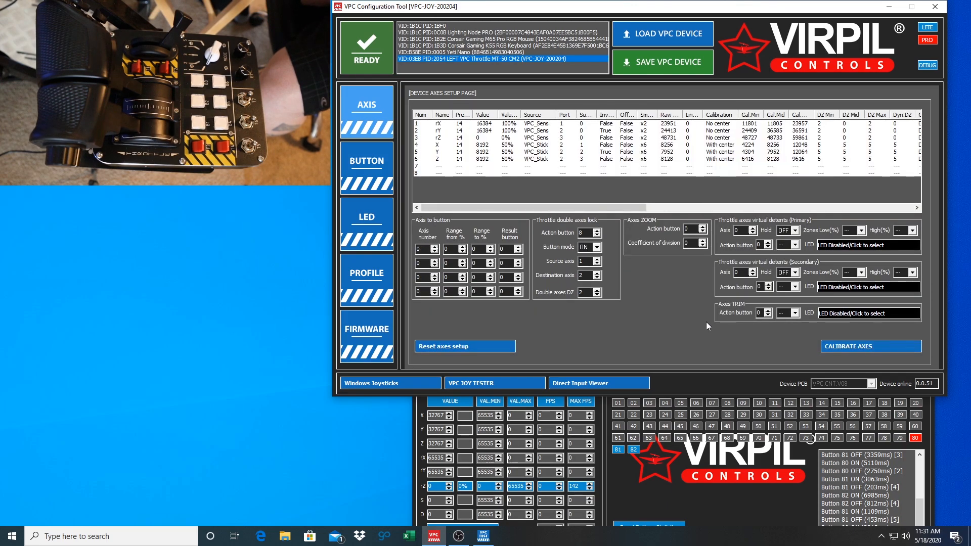
- Disable the 0-20%, 41-60% and 81-100% axis-button ranges of the rZ axis and save to the device
{"action": "double_click", "coordinate": [422, 140]}
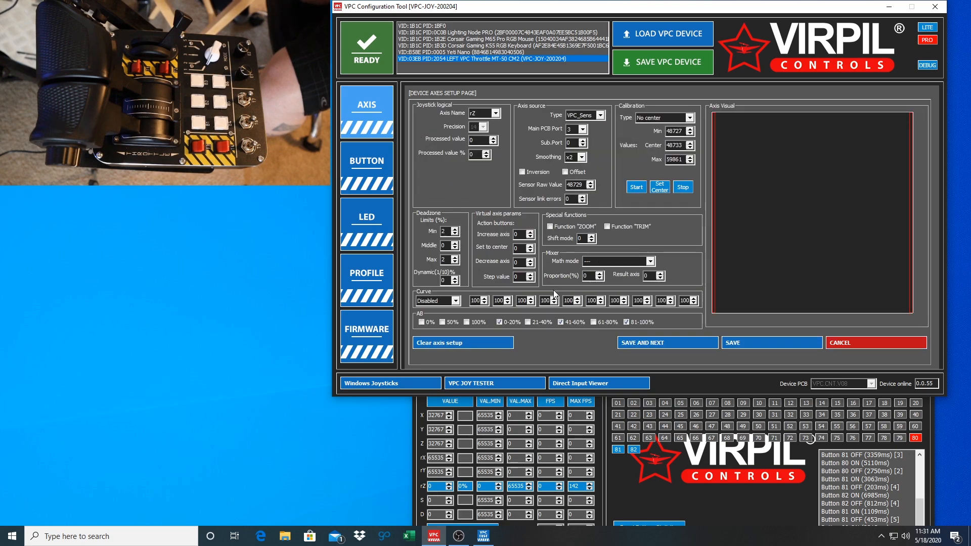
{"action": "left_click", "coordinate": [509, 322]}
{"action": "left_click", "coordinate": [568, 324]}
{"action": "left_click", "coordinate": [625, 322]}
{"action": "left_click", "coordinate": [787, 346]}
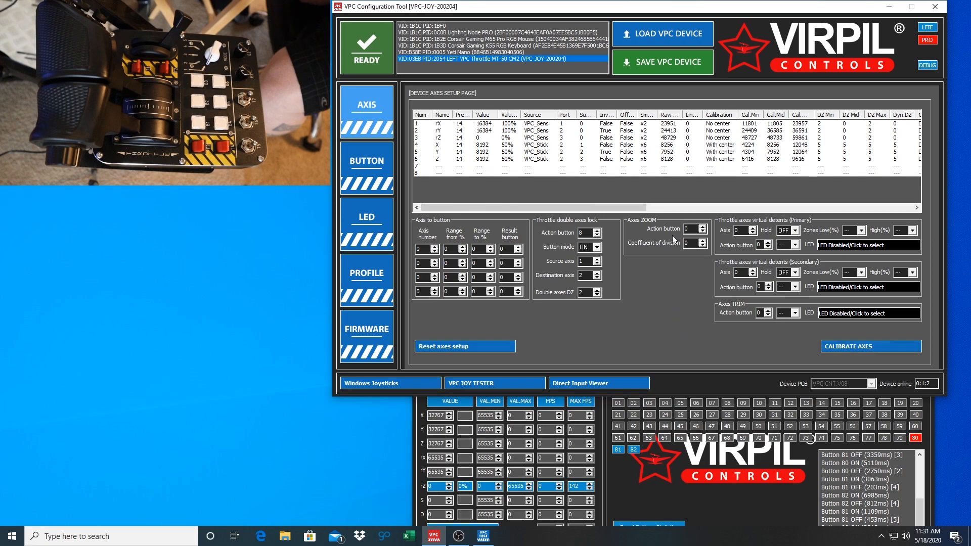
{"action": "left_click", "coordinate": [657, 66]}
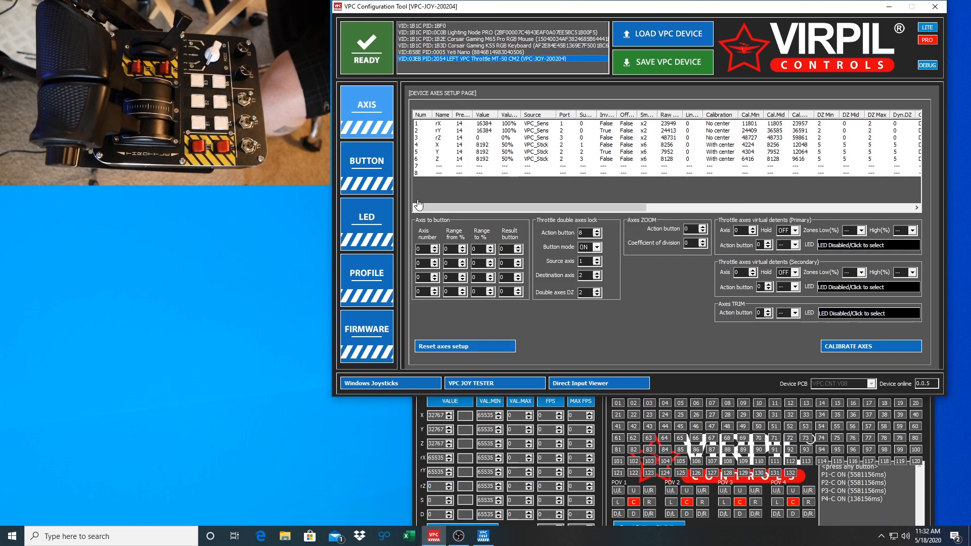
- Set up an axis-to-button entry for axis 3 with a range from 2% to 50% and result button 128
{"action": "left_click", "coordinate": [364, 171]}
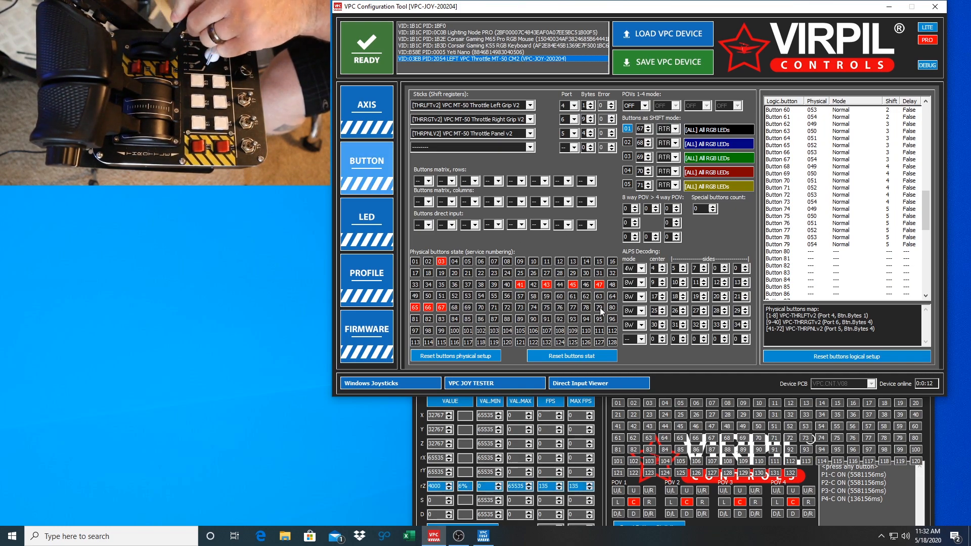
{"action": "left_click", "coordinate": [385, 135]}
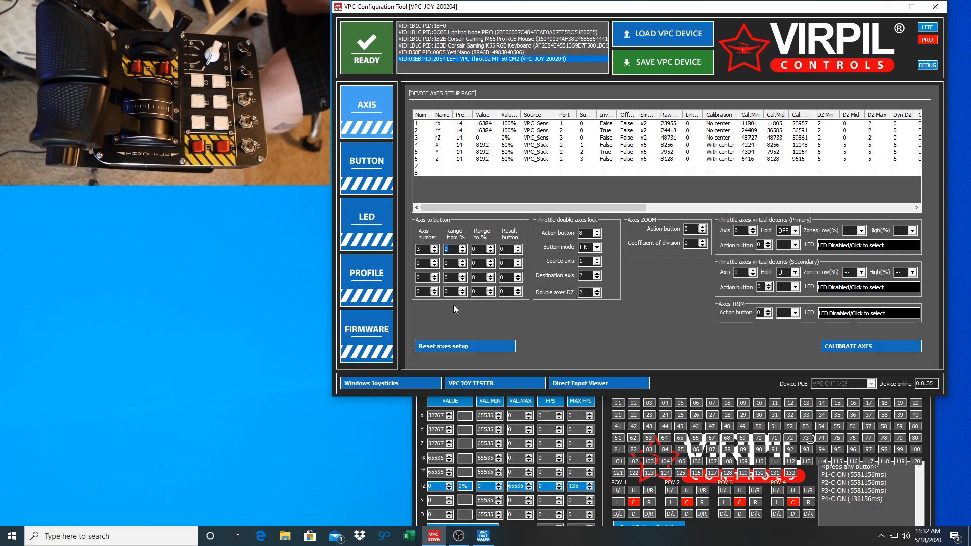
{"action": "type", "text": "2"}
{"action": "type", "text": "50"}
{"action": "type", "text": "128"}
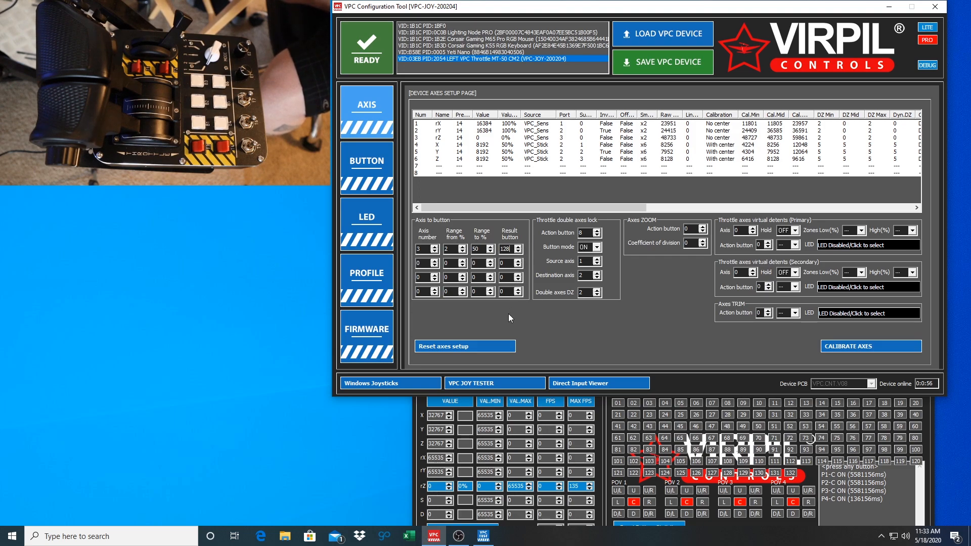
- Assign physical button 128 to logical Button 80 and save the configuration to the device
{"action": "left_click", "coordinate": [369, 171]}
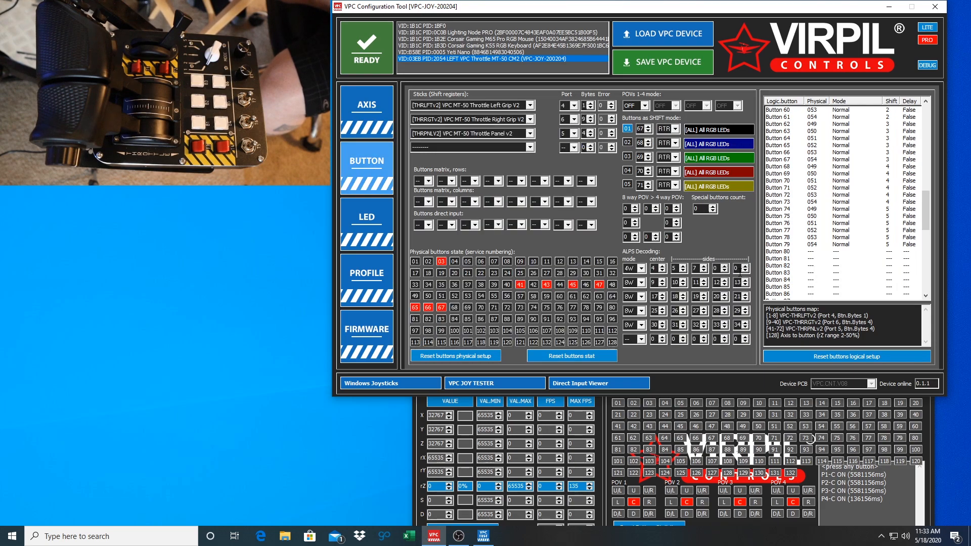
{"action": "double_click", "coordinate": [827, 254]}
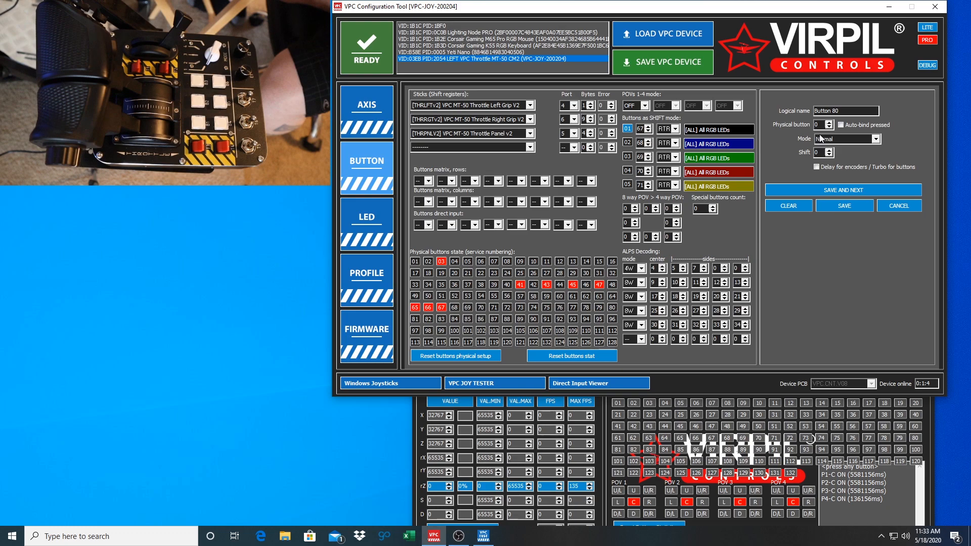
{"action": "type", "text": "128"}
{"action": "left_click", "coordinate": [847, 209]}
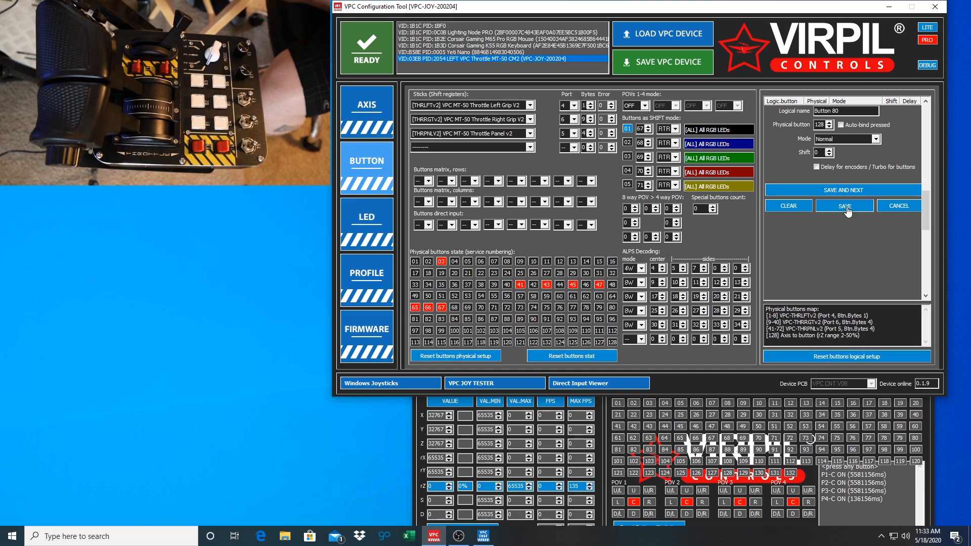
{"action": "left_click", "coordinate": [667, 73]}
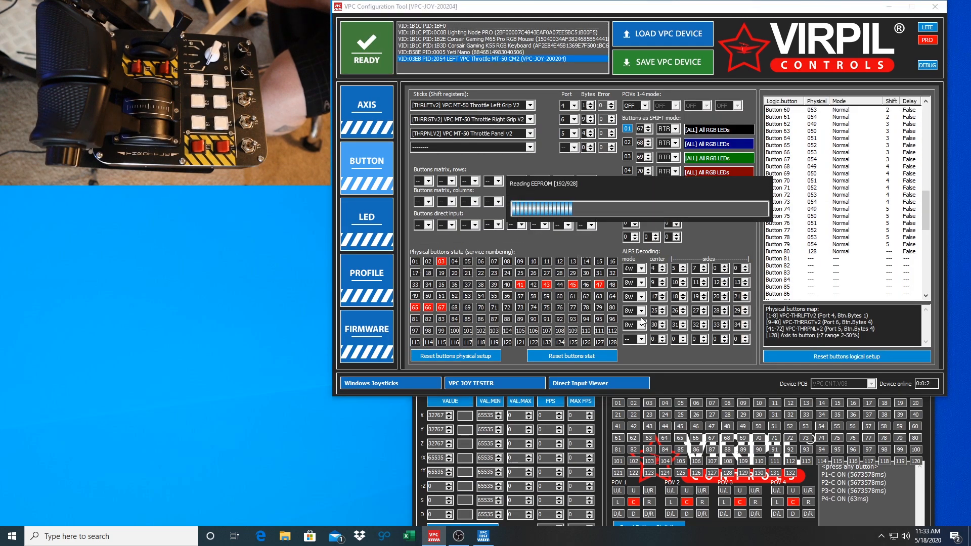
- Bring the VPC Joystick Tester back online with the LEFT VPC Throttle MT-50 CM2 to test Button 80
{"action": "left_click", "coordinate": [603, 436]}
{"action": "left_click", "coordinate": [644, 382]}
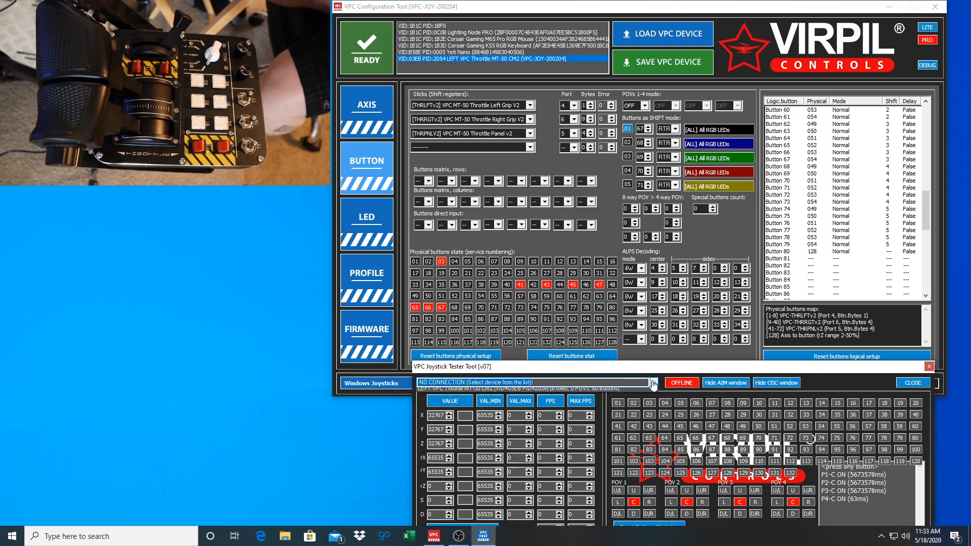
{"action": "left_click", "coordinate": [584, 402]}
{"action": "left_click", "coordinate": [680, 386]}
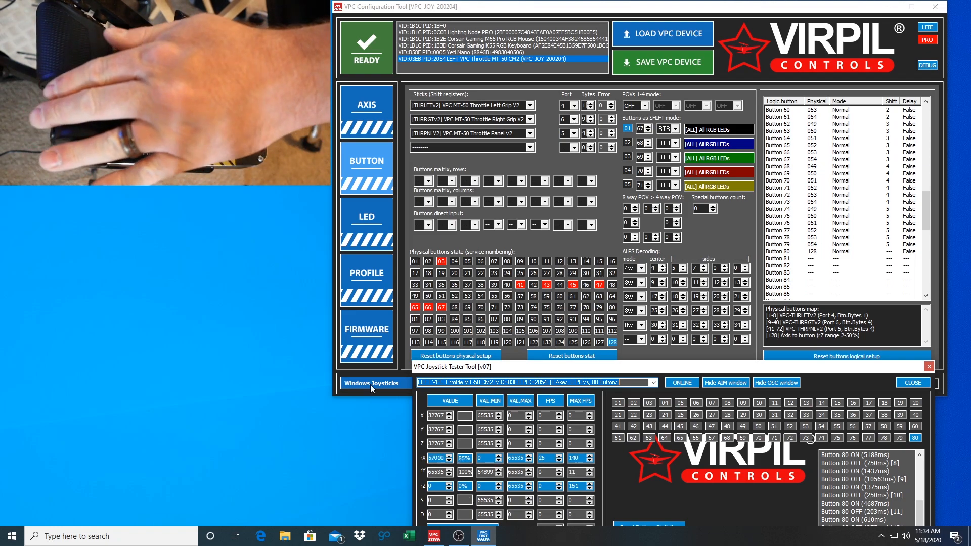
- Show the axis-to-button settings and reposition the Joystick Tester window so its button grid and event log can be watched
{"action": "left_click", "coordinate": [356, 130]}
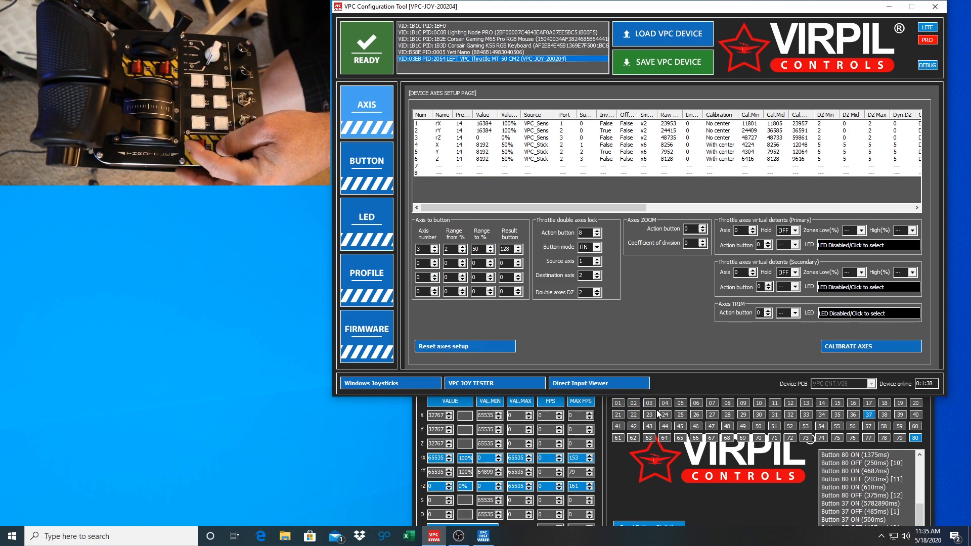
{"action": "left_click", "coordinate": [710, 423]}
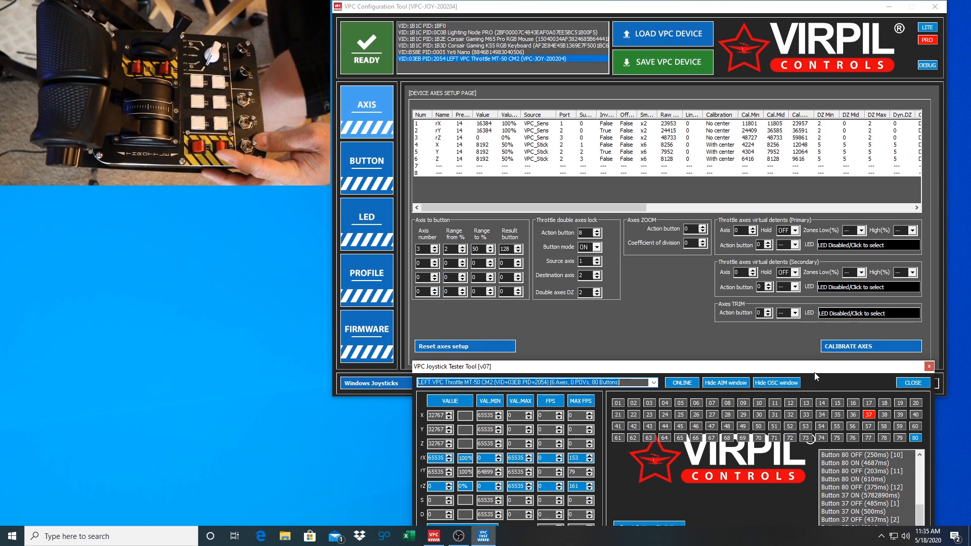
{"action": "left_click_drag", "start_coordinate": [811, 371], "coordinate": [753, 341]}
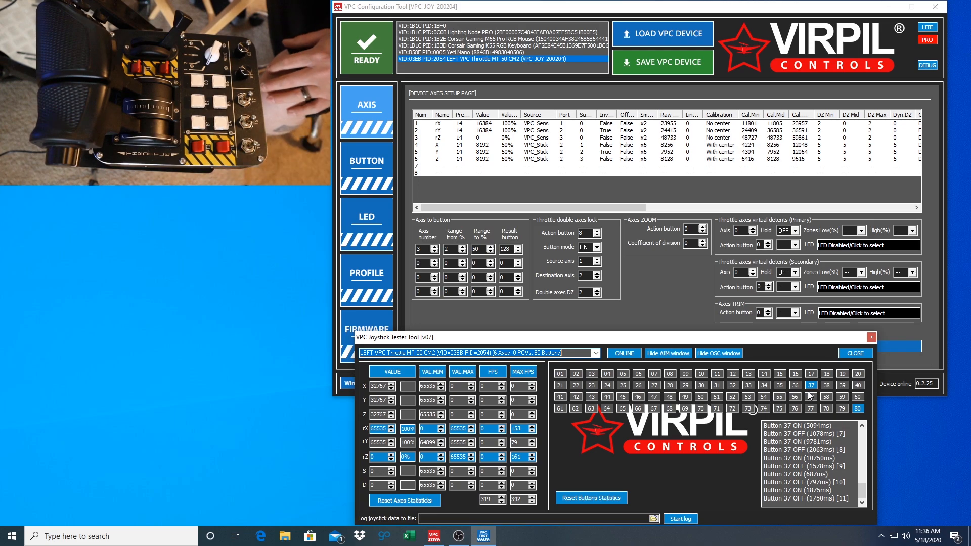
{"action": "left_click_drag", "start_coordinate": [829, 345], "coordinate": [884, 350]}
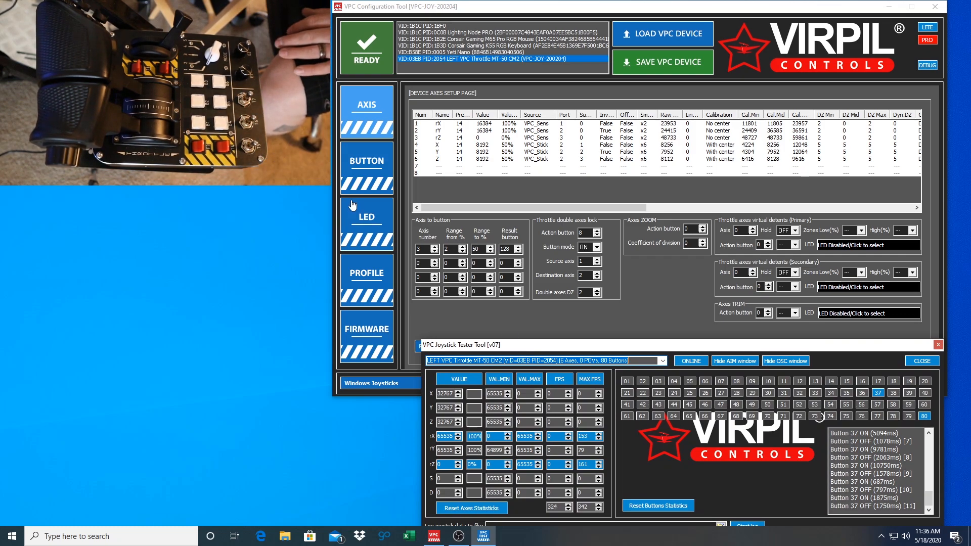
- Examine the physical assignments of logical Buttons 36 and 37 in the logical button list, and return to the Button 80 entry
{"action": "left_click", "coordinate": [361, 171]}
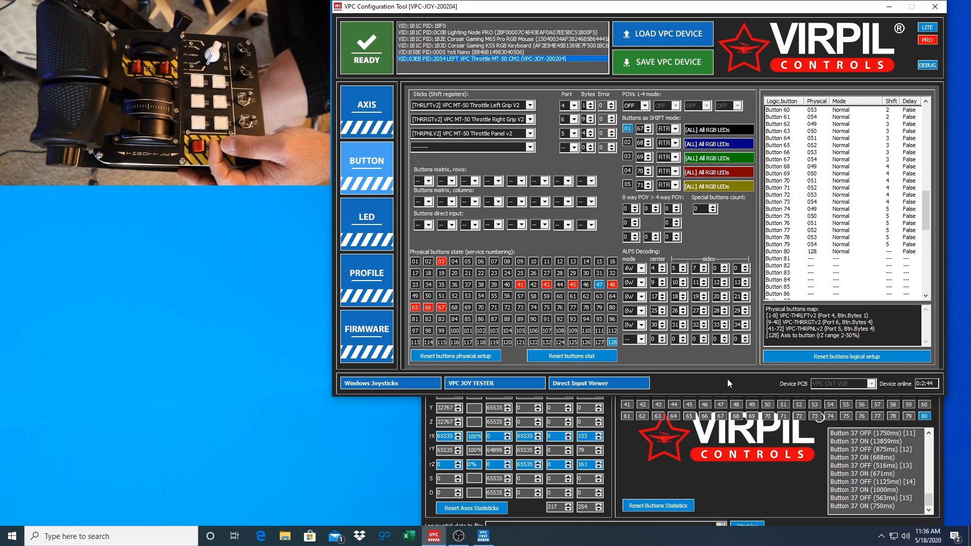
{"action": "left_click", "coordinate": [633, 459]}
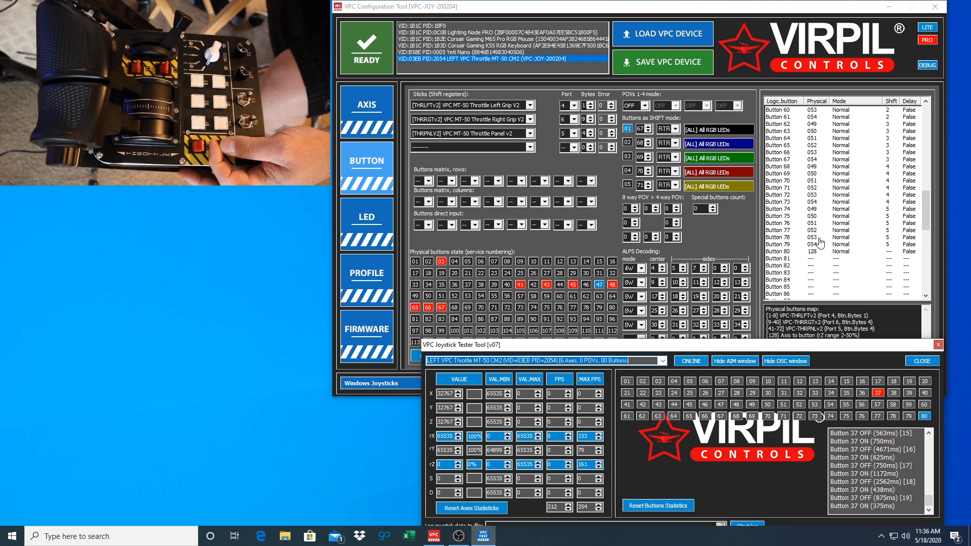
{"action": "scroll", "coordinate": [818, 243], "scroll_direction": "up", "scroll_amount": 4}
{"action": "scroll", "coordinate": [818, 243], "scroll_direction": "up", "scroll_amount": 8}
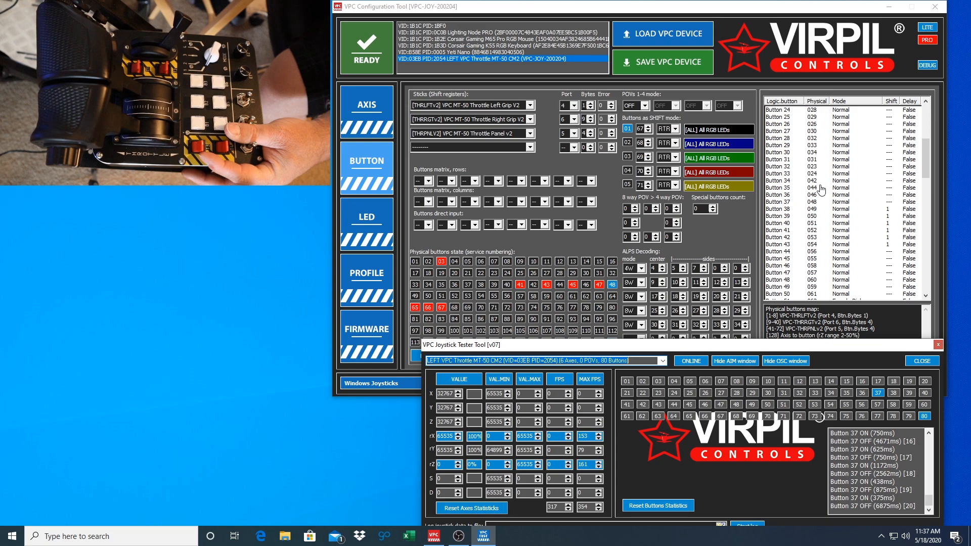
{"action": "left_click", "coordinate": [818, 202]}
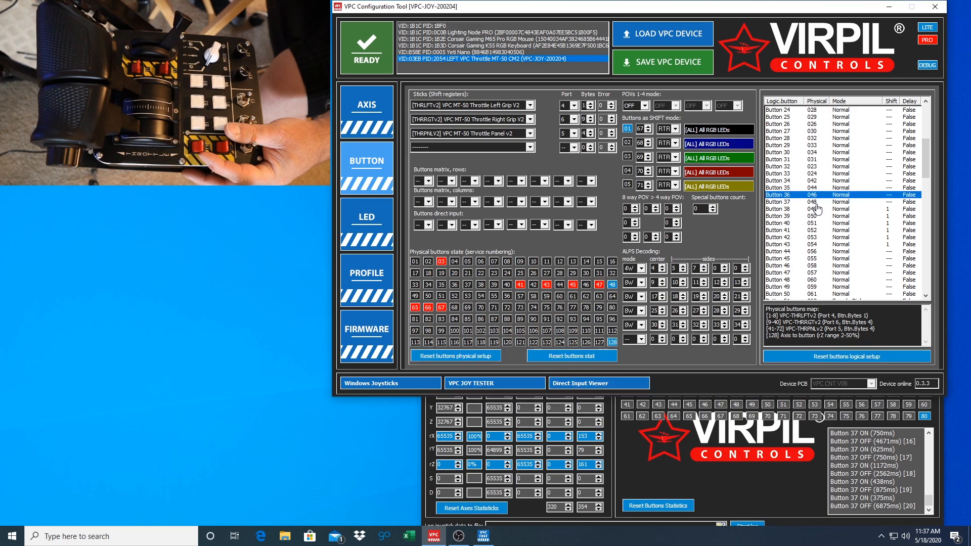
{"action": "left_click", "coordinate": [814, 194]}
{"action": "left_click", "coordinate": [816, 202]}
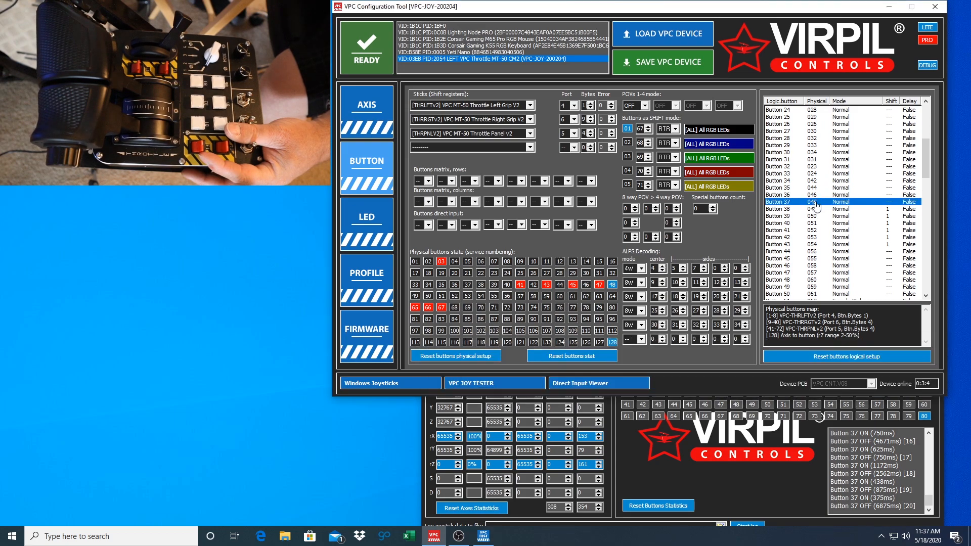
{"action": "left_click", "coordinate": [814, 195]}
{"action": "left_click", "coordinate": [816, 203]}
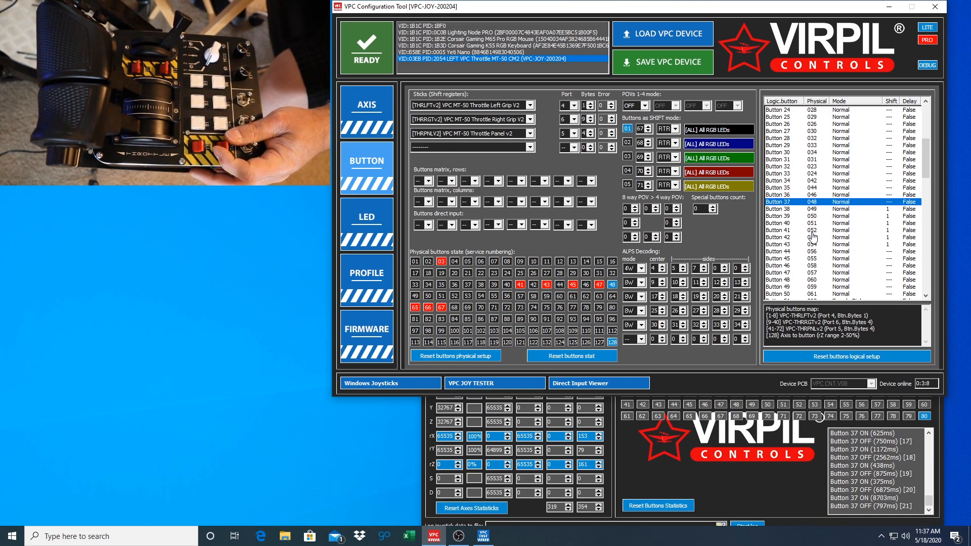
{"action": "scroll", "coordinate": [815, 222], "scroll_direction": "down", "scroll_amount": 6}
{"action": "scroll", "coordinate": [813, 236], "scroll_direction": "down", "scroll_amount": 8}
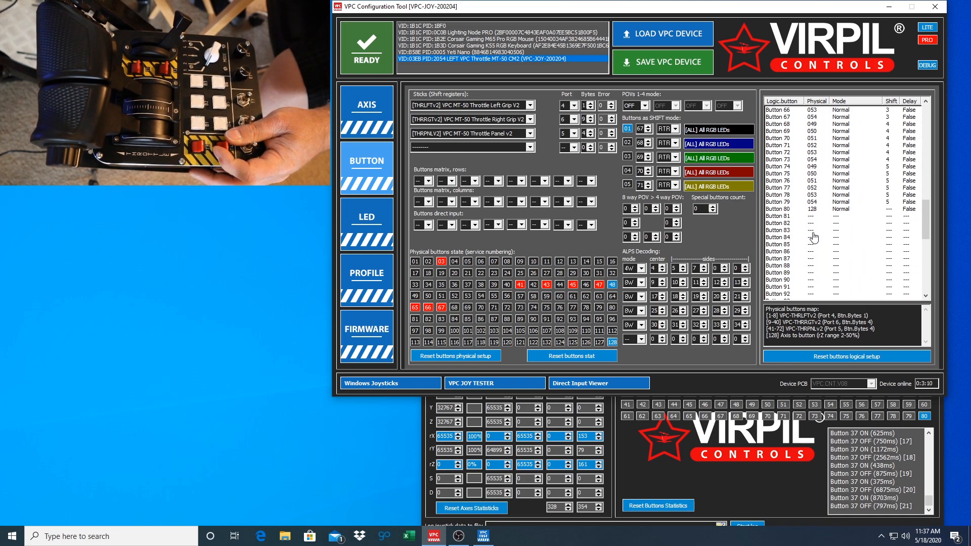
- Assign physical button 47 to logical Button 81 and save the configuration to the device
{"action": "double_click", "coordinate": [811, 217]}
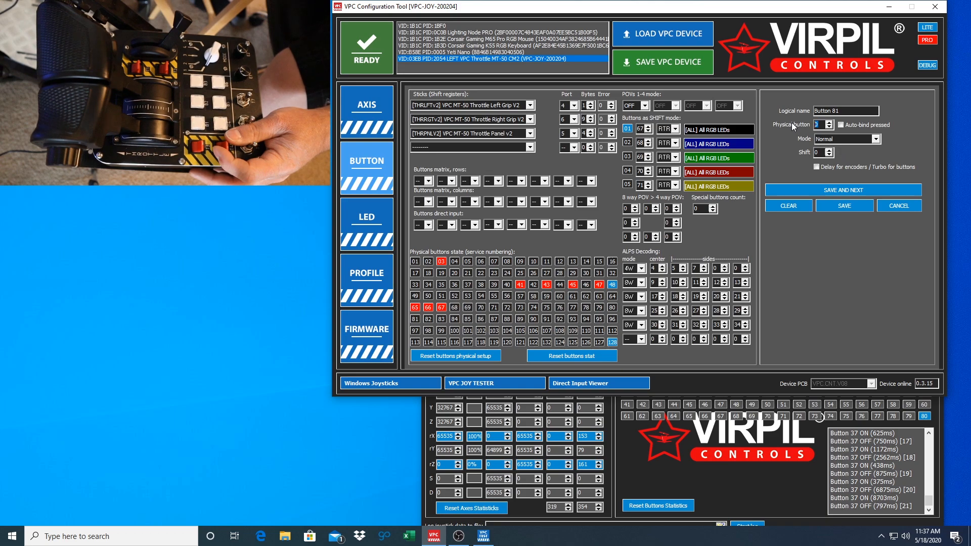
{"action": "type", "text": "47"}
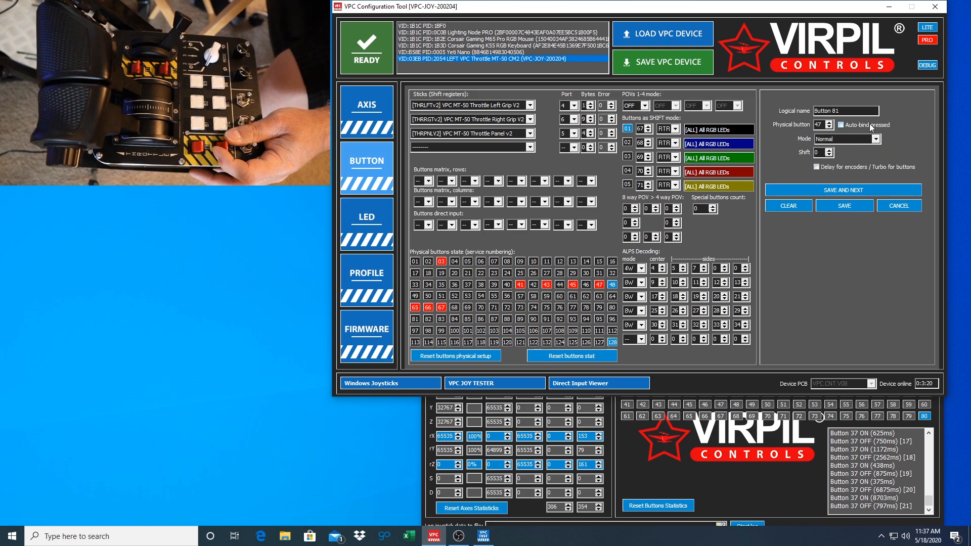
{"action": "left_click", "coordinate": [842, 208]}
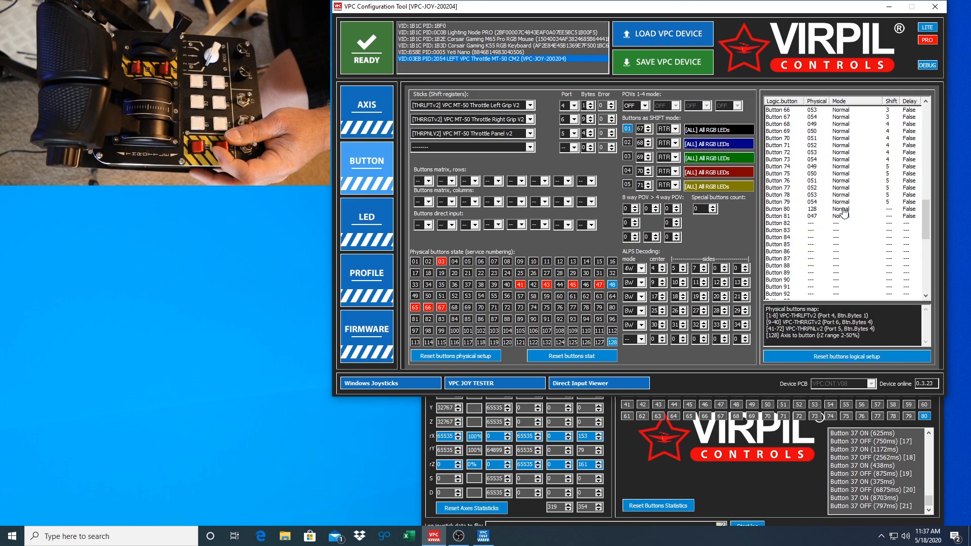
{"action": "scroll", "coordinate": [835, 230], "scroll_direction": "up", "scroll_amount": 9}
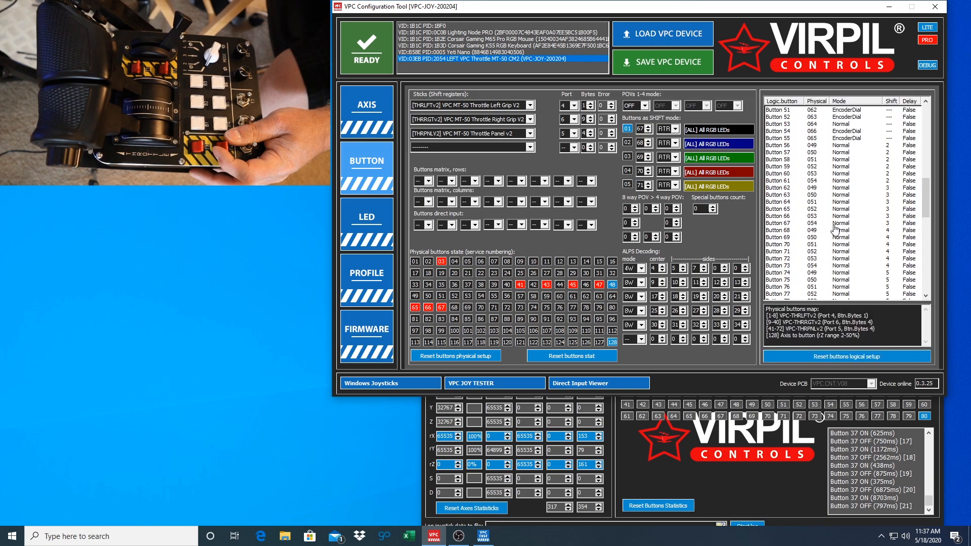
{"action": "scroll", "coordinate": [835, 230], "scroll_direction": "up", "scroll_amount": 2}
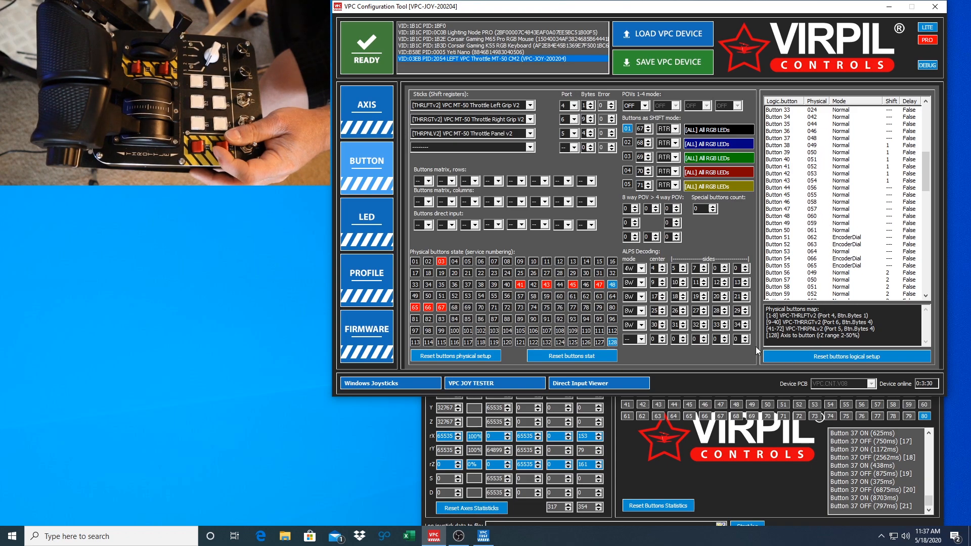
{"action": "left_click", "coordinate": [678, 71]}
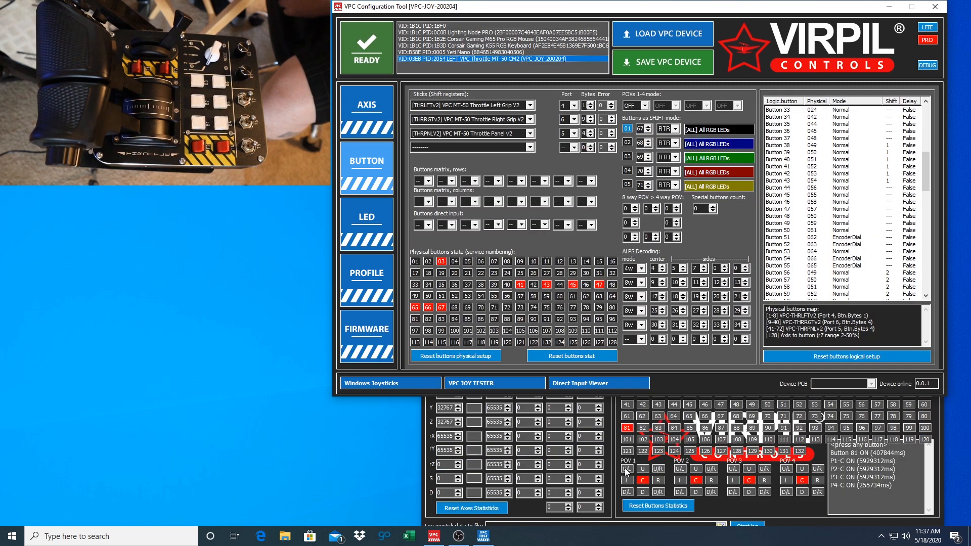
- Reconnect the VPC Joystick Tester to the LEFT VPC Throttle MT-50 CM2 to test Button 81 alongside Button 37
{"action": "left_click", "coordinate": [615, 456]}
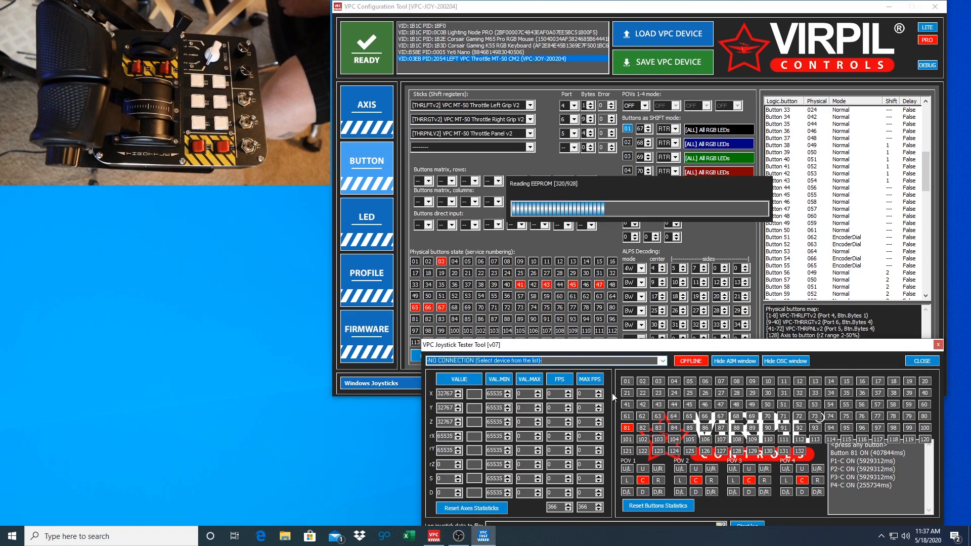
{"action": "left_click", "coordinate": [662, 361]}
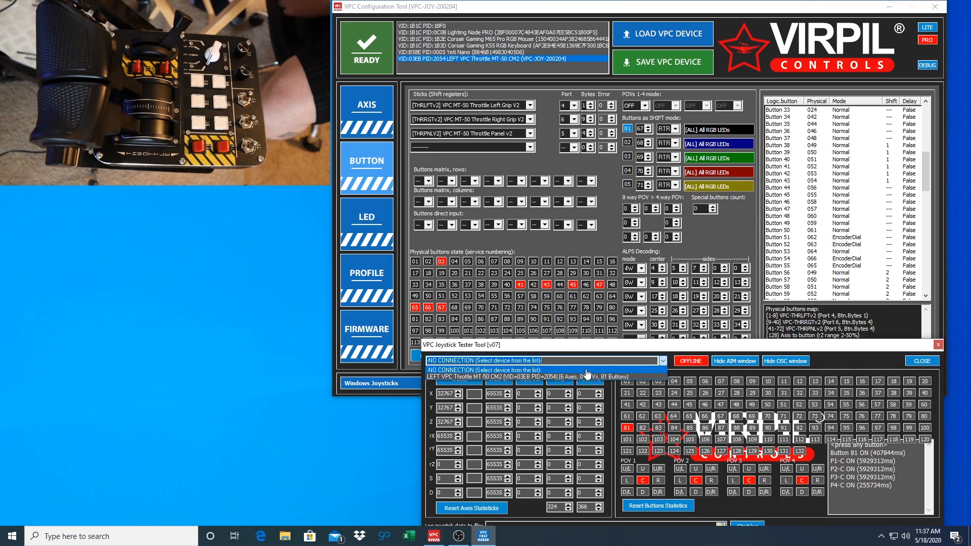
{"action": "left_click", "coordinate": [545, 376]}
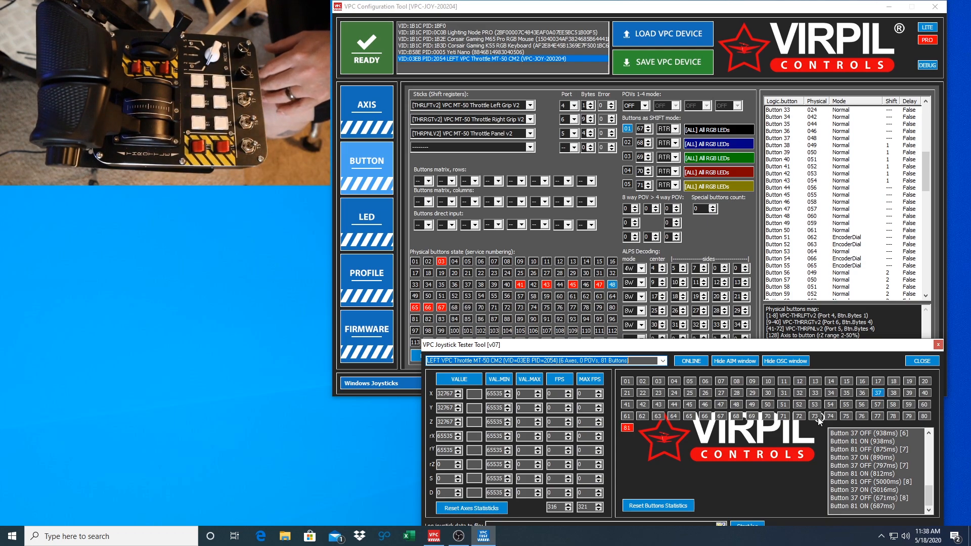
- Clear the physical assignments of logical Buttons 80 and 81, and save the configuration to the device
{"action": "left_click_drag", "start_coordinate": [922, 183], "coordinate": [925, 235]}
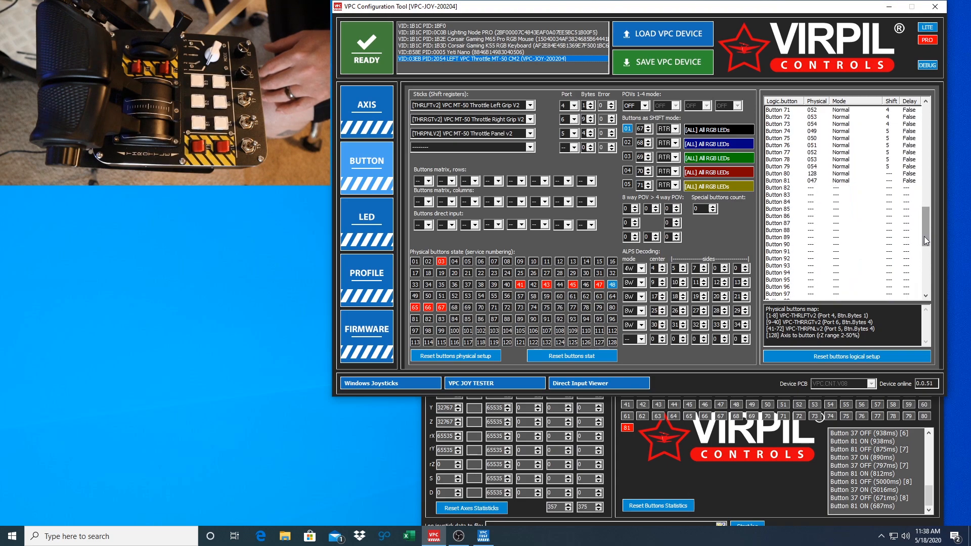
{"action": "right_click", "coordinate": [814, 174]}
{"action": "key", "text": "Escape"}
{"action": "double_click", "coordinate": [814, 178]}
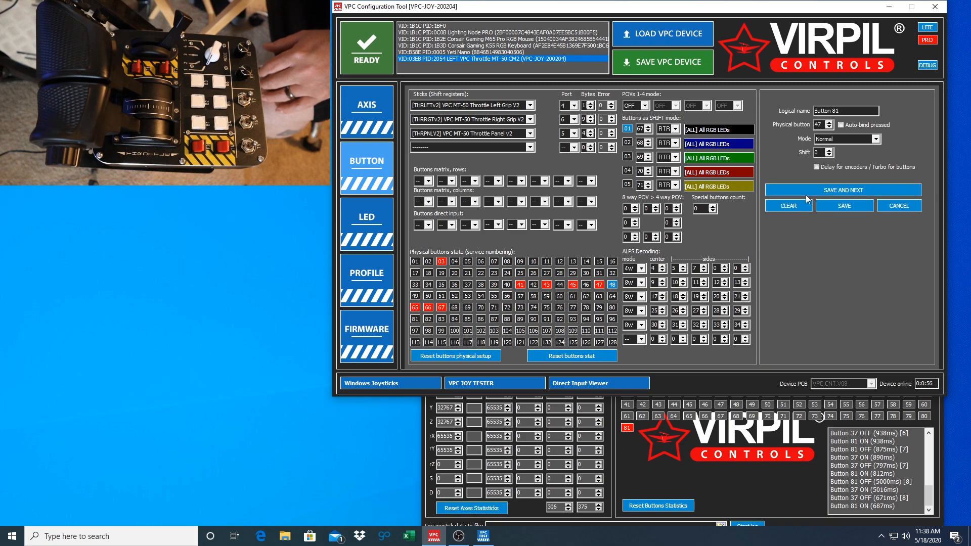
{"action": "left_click", "coordinate": [910, 206]}
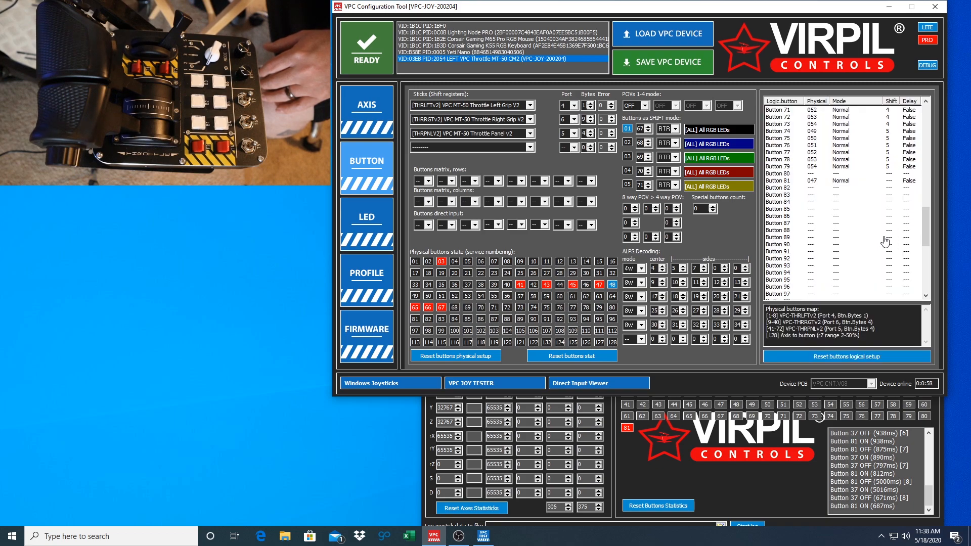
{"action": "double_click", "coordinate": [811, 180]}
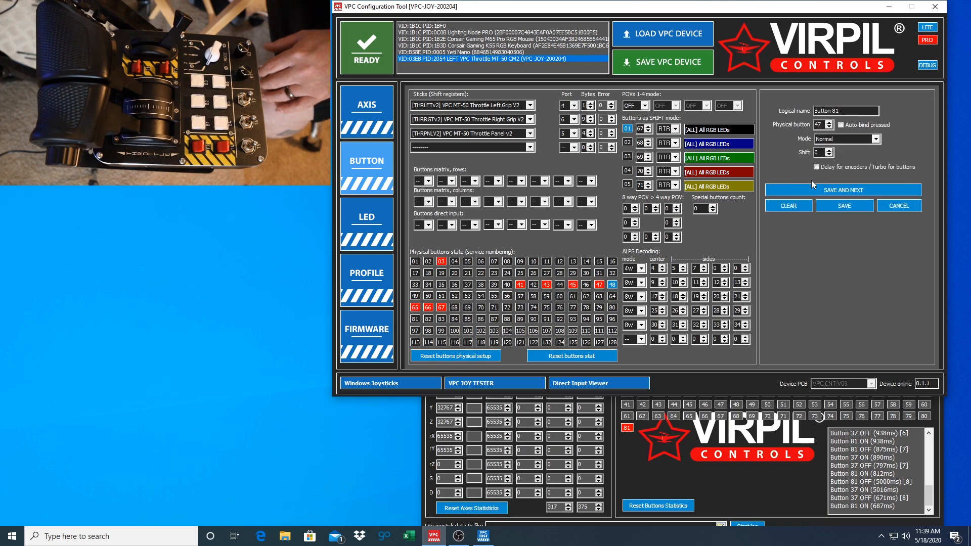
{"action": "left_click", "coordinate": [847, 206]}
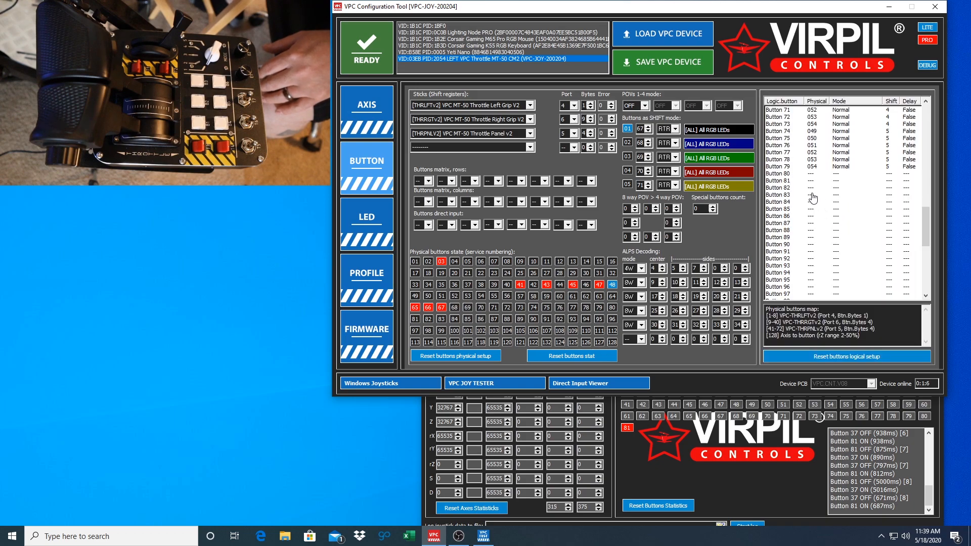
{"action": "scroll", "coordinate": [830, 249], "scroll_direction": "up", "scroll_amount": 9}
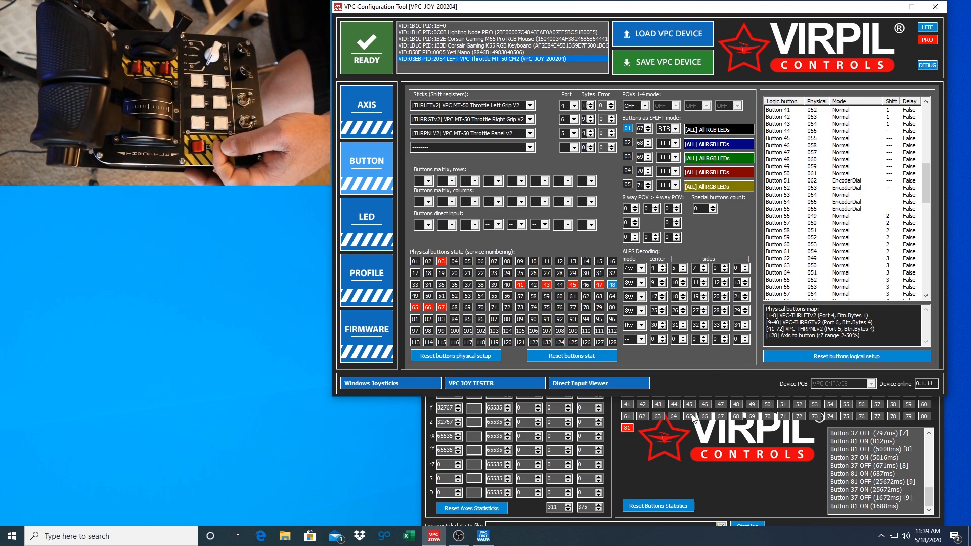
{"action": "left_click", "coordinate": [655, 64]}
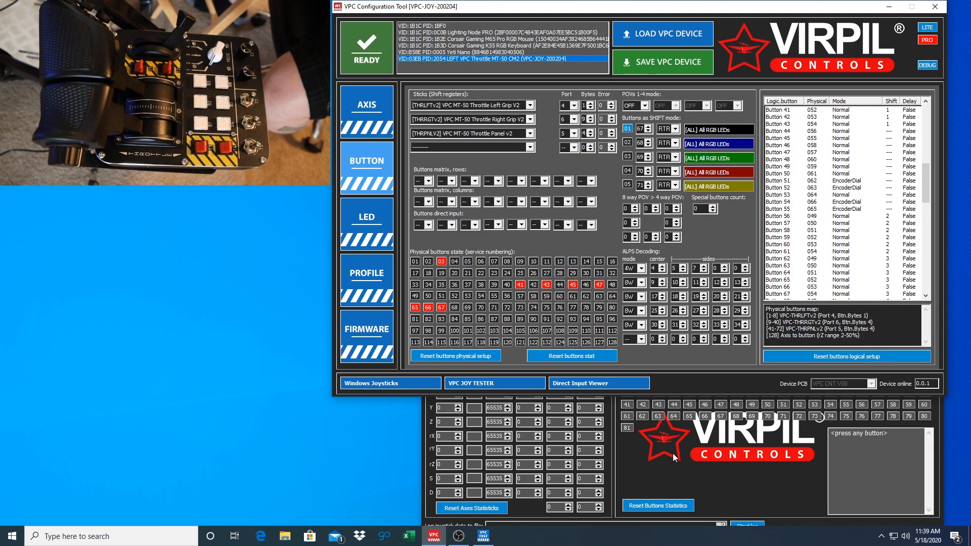
- Bring the Joystick Tester back online with the LEFT VPC Throttle MT-50 CM2 to test Button 37
{"action": "left_click", "coordinate": [614, 439]}
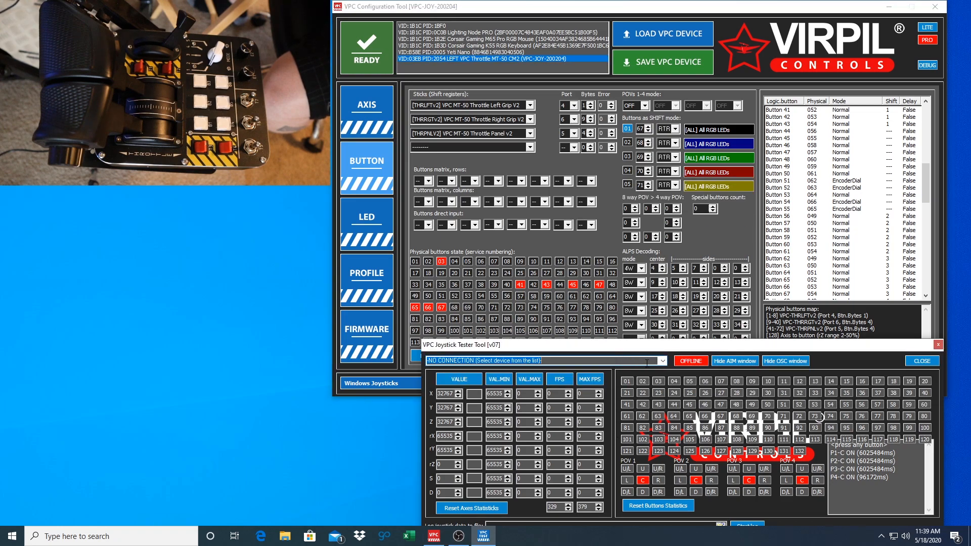
{"action": "left_click", "coordinate": [662, 360]}
{"action": "left_click", "coordinate": [638, 376]}
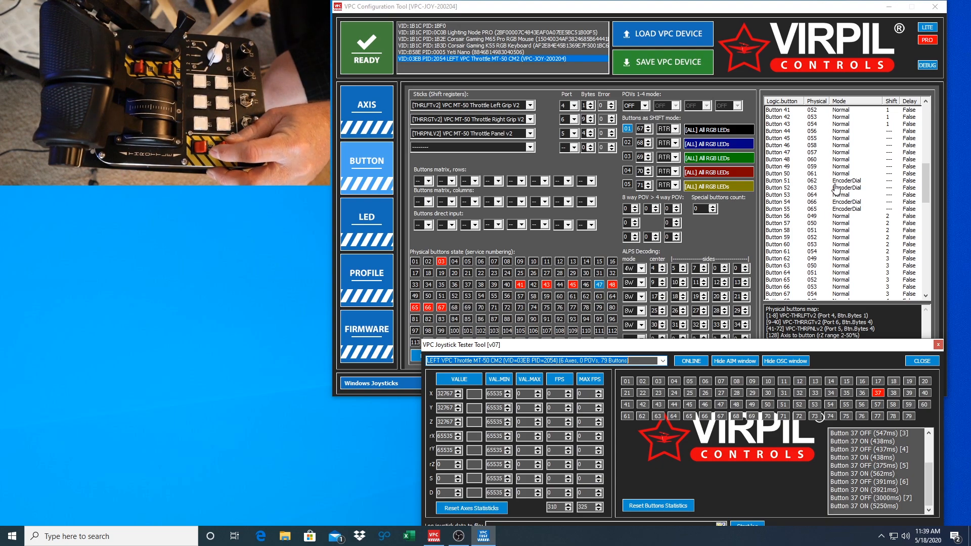
- Set logical Button 37 to Switch mode, save it to the device, and return to the Joystick Tester to check it
{"action": "scroll", "coordinate": [817, 211], "scroll_direction": "up", "scroll_amount": 3}
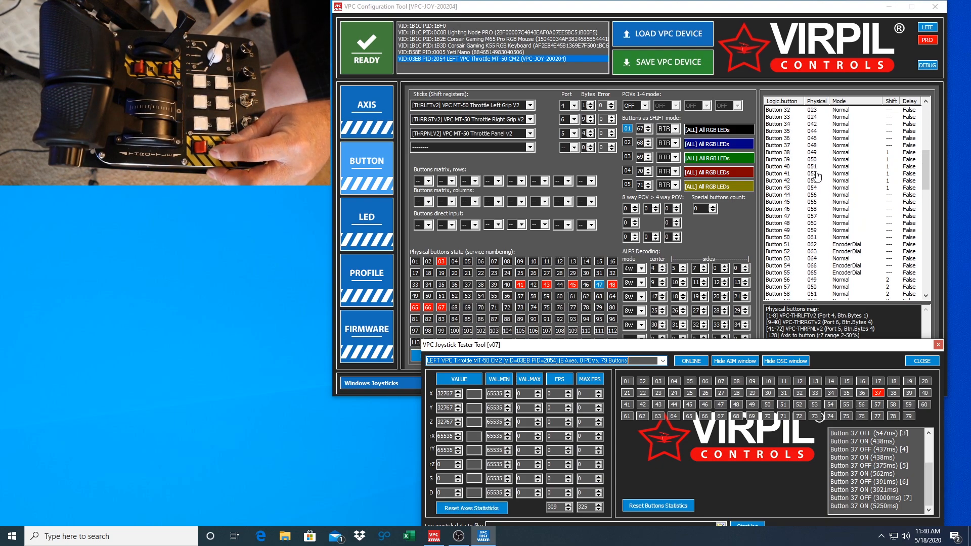
{"action": "left_click", "coordinate": [812, 146]}
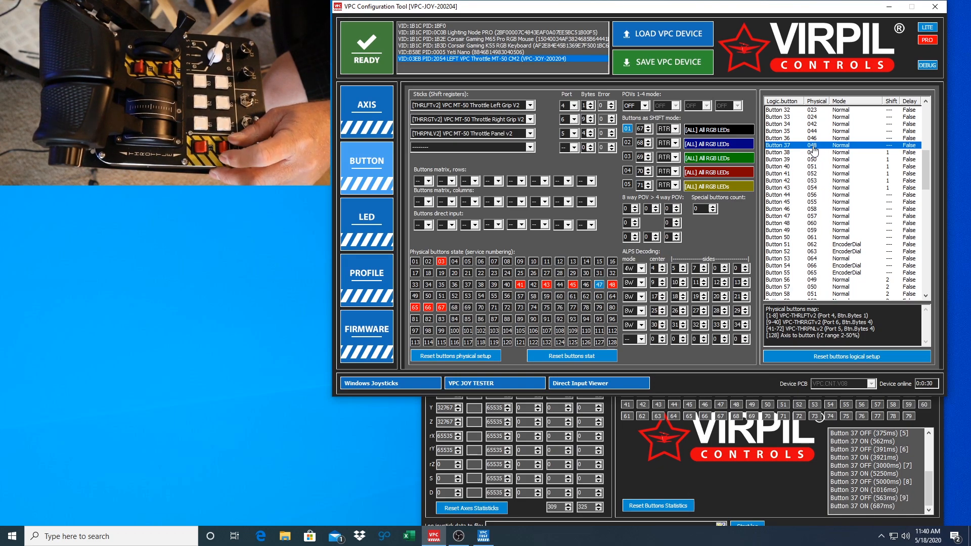
{"action": "double_click", "coordinate": [813, 147]}
{"action": "left_click", "coordinate": [876, 140]}
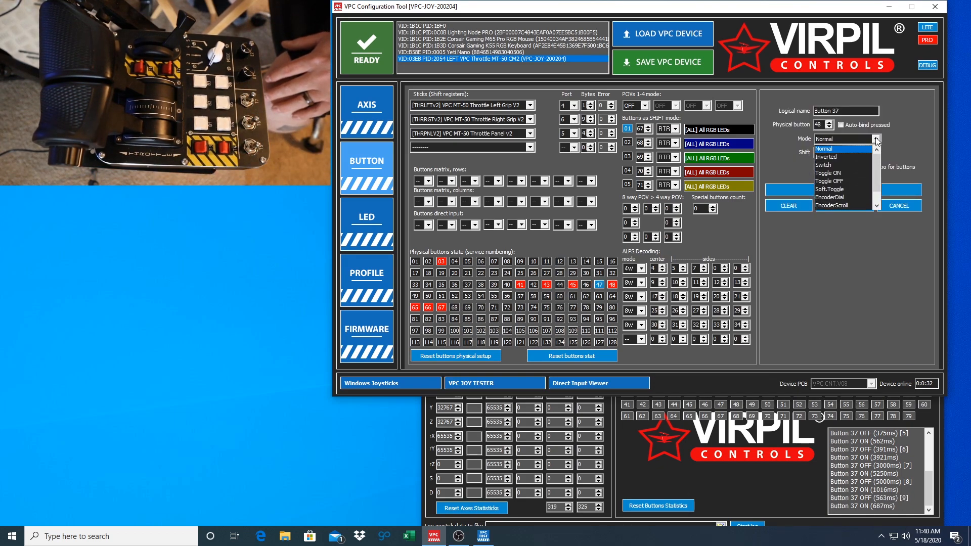
{"action": "left_click", "coordinate": [851, 165]}
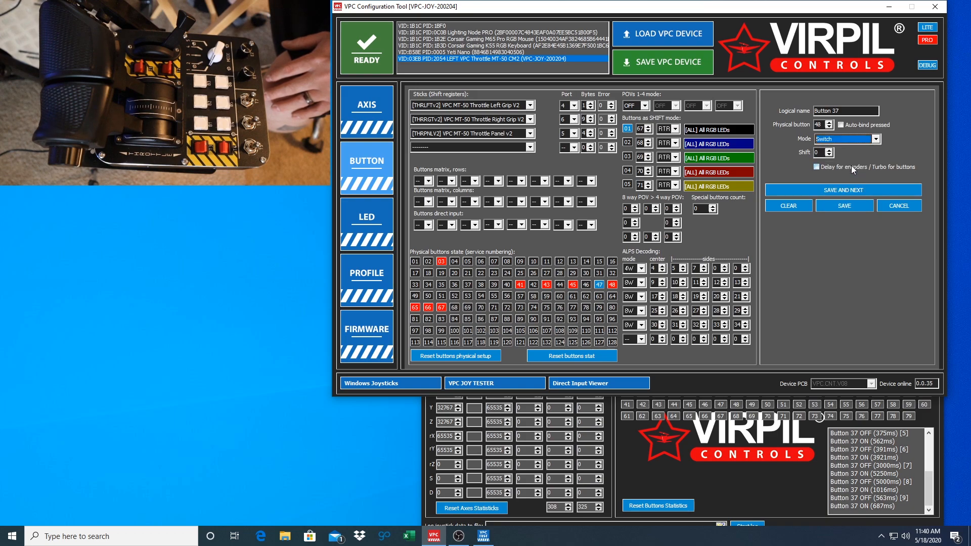
{"action": "left_click", "coordinate": [849, 207]}
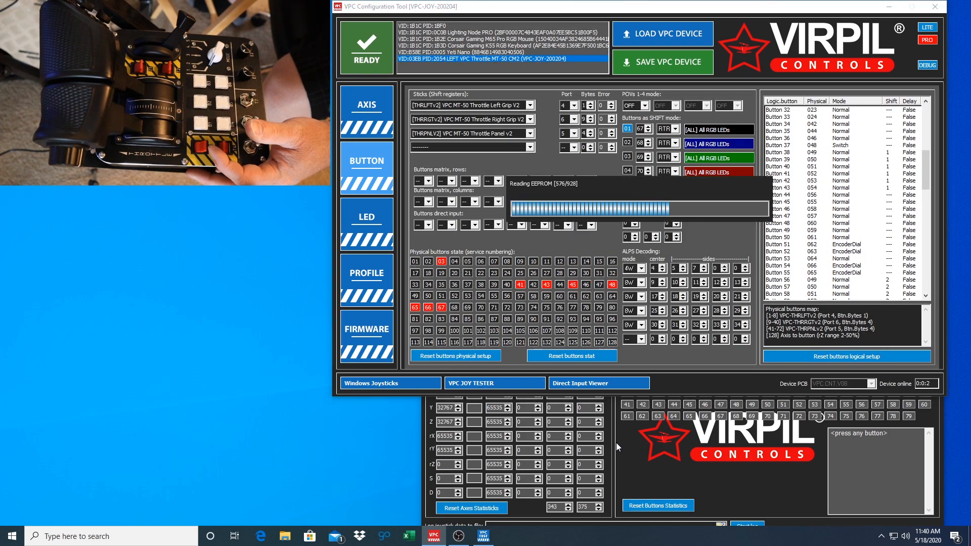
{"action": "left_click", "coordinate": [616, 442]}
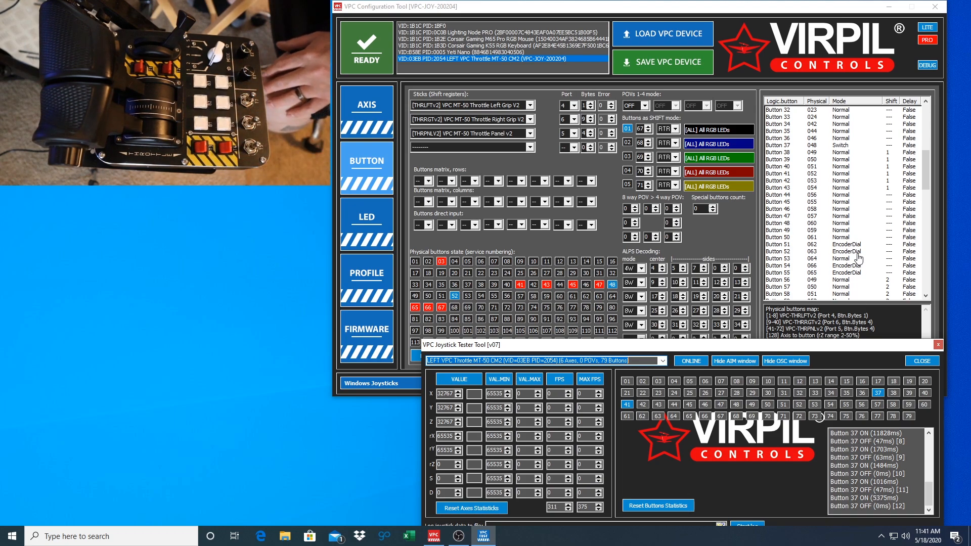
- Try the Toggle ON mode for logical Button 37 and review the other available mode options
{"action": "double_click", "coordinate": [839, 145]}
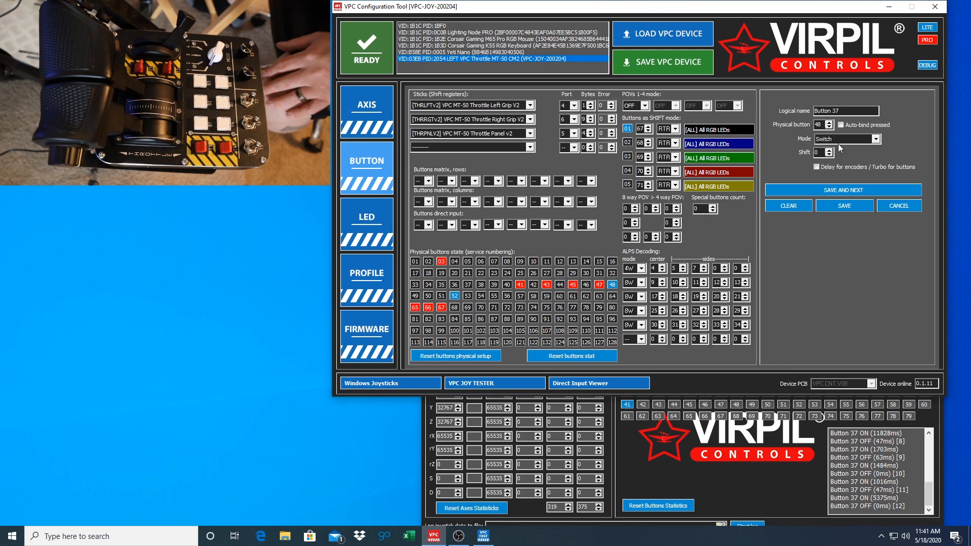
{"action": "left_click", "coordinate": [840, 138]}
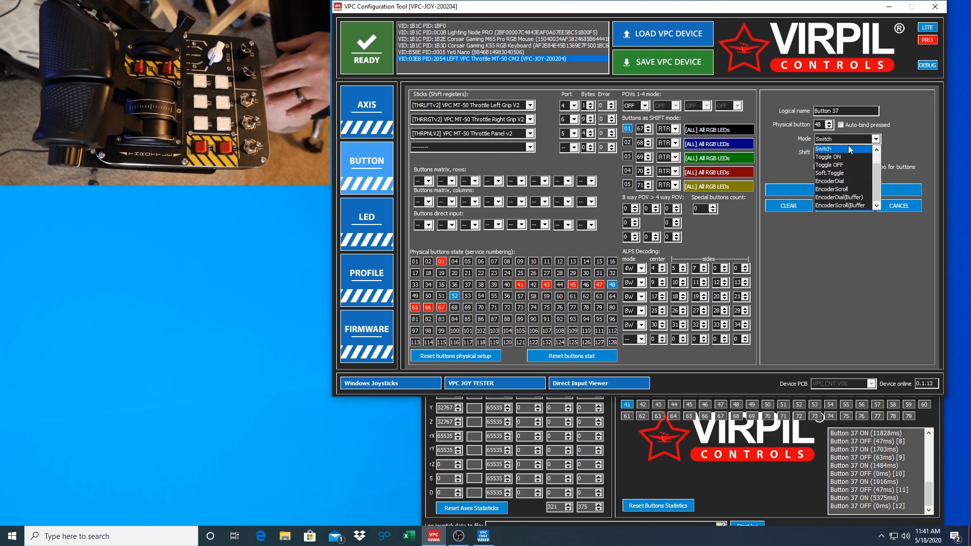
{"action": "left_click", "coordinate": [849, 157]}
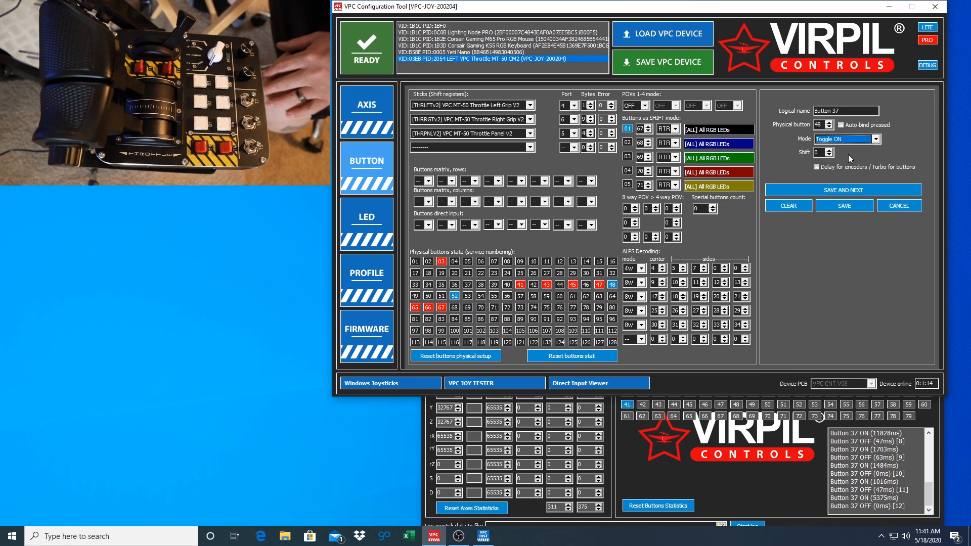
{"action": "left_click", "coordinate": [874, 143]}
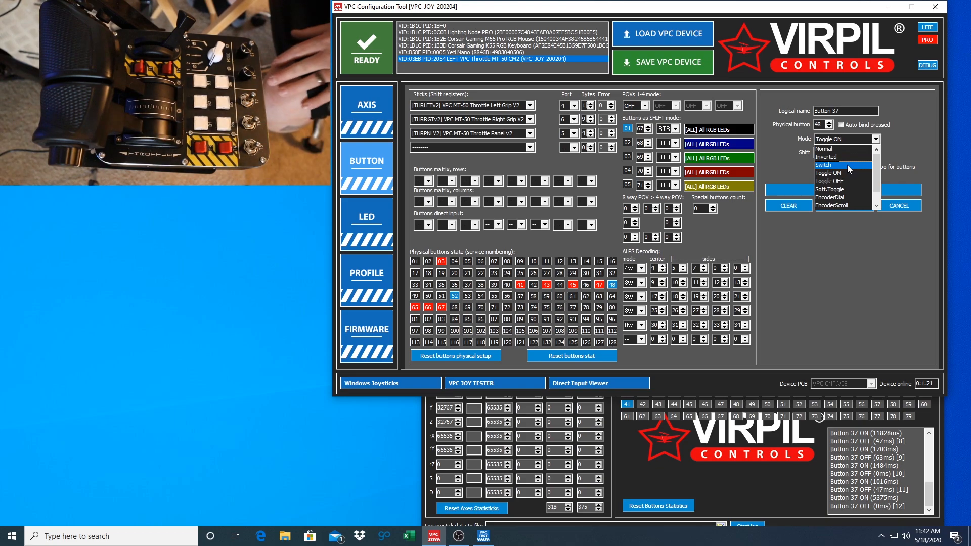
{"action": "left_click", "coordinate": [905, 151]}
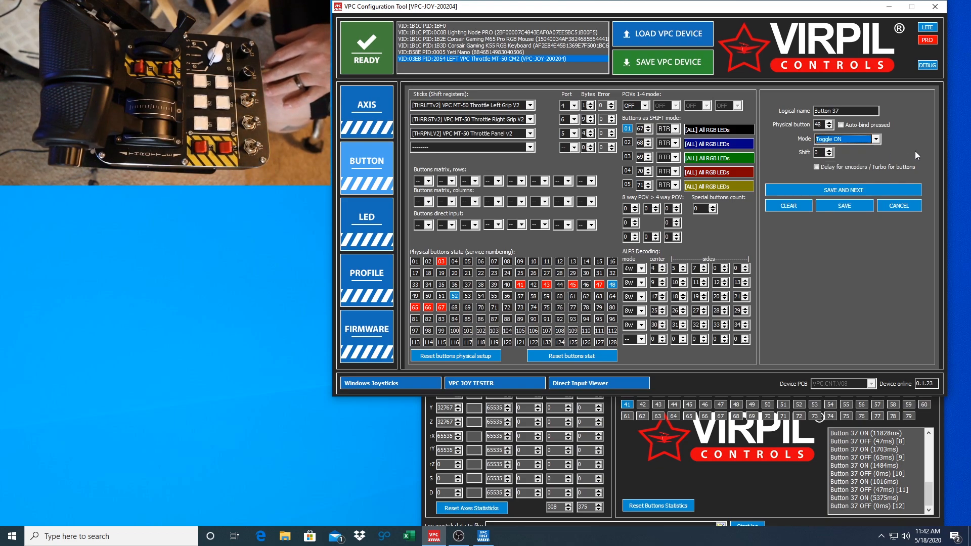
- Set the mode of logical Button 37 to Normal and save the configuration to the device
{"action": "left_click", "coordinate": [856, 141]}
{"action": "scroll", "coordinate": [855, 159], "scroll_direction": "up", "scroll_amount": 1}
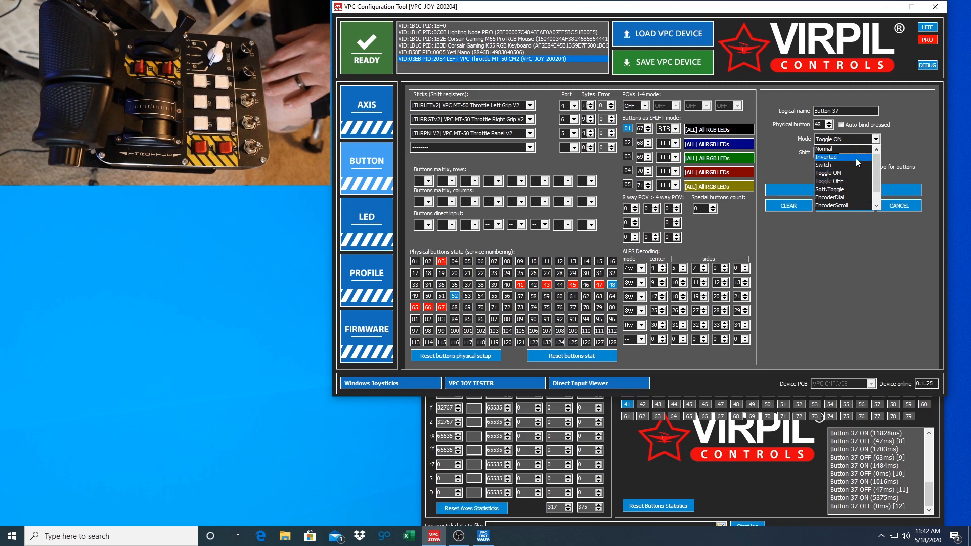
{"action": "left_click", "coordinate": [849, 149]}
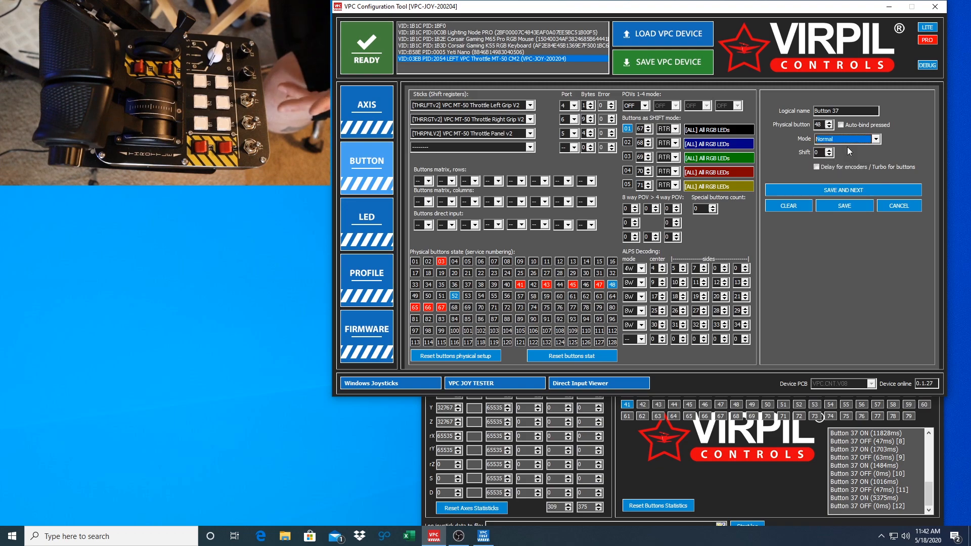
{"action": "left_click", "coordinate": [855, 205]}
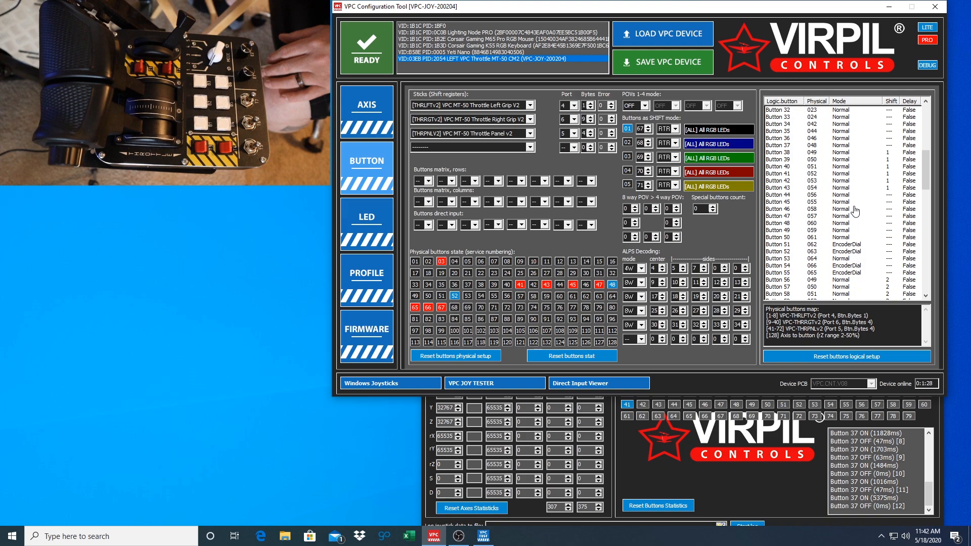
{"action": "left_click", "coordinate": [641, 59]}
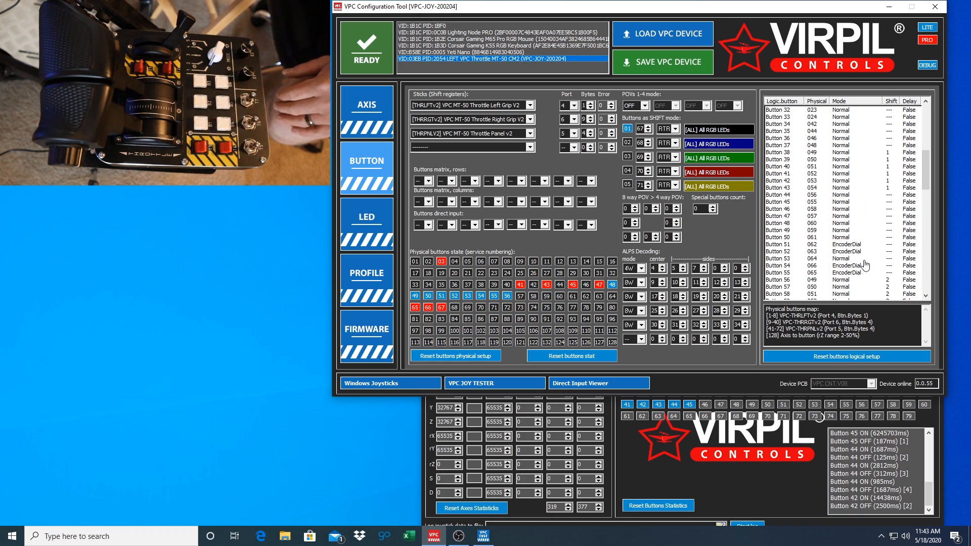
- Select logical Button 38 in the logical button list to examine its physical button and shift assignment
{"action": "scroll", "coordinate": [863, 264], "scroll_direction": "up", "scroll_amount": 1}
{"action": "scroll", "coordinate": [857, 248], "scroll_direction": "up", "scroll_amount": 2}
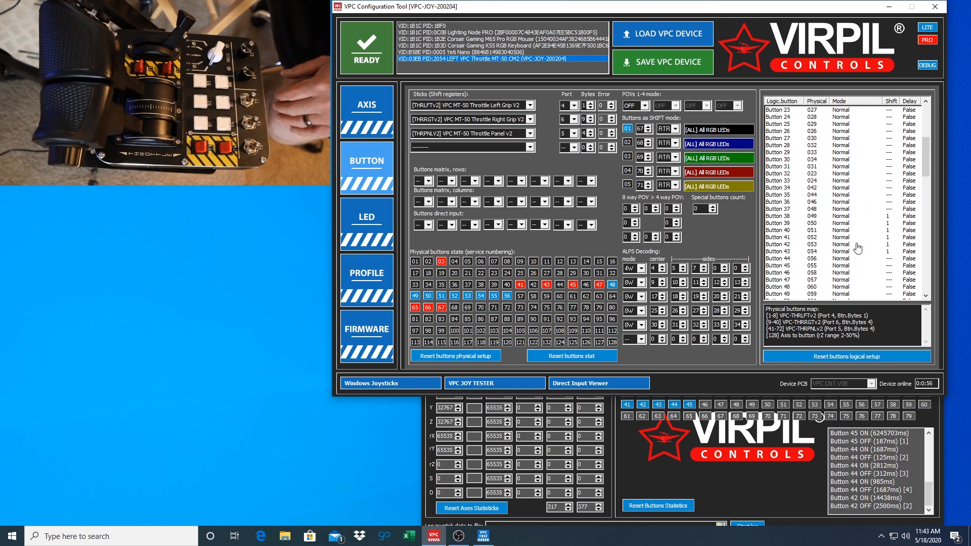
{"action": "left_click", "coordinate": [785, 218]}
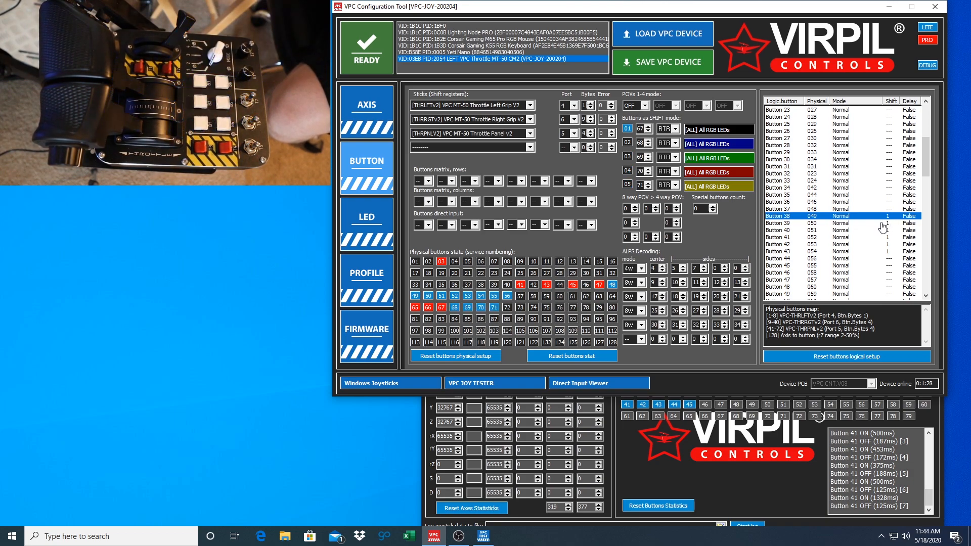
- Compare logical Buttons 38, 56 and 68, all mapped to physical button 049 with different shifts, against the Joystick Tester
{"action": "scroll", "coordinate": [883, 229], "scroll_direction": "down", "scroll_amount": 6}
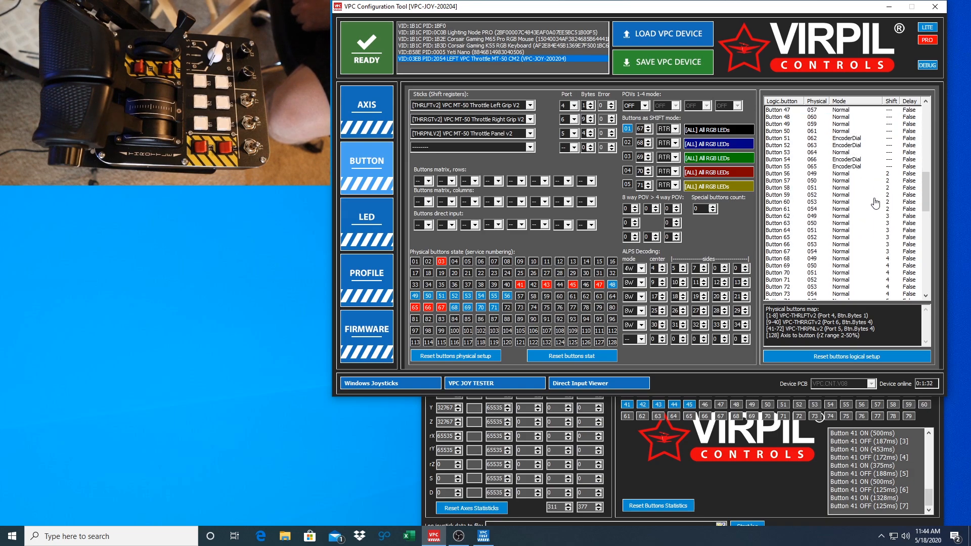
{"action": "scroll", "coordinate": [867, 268], "scroll_direction": "down", "scroll_amount": 2}
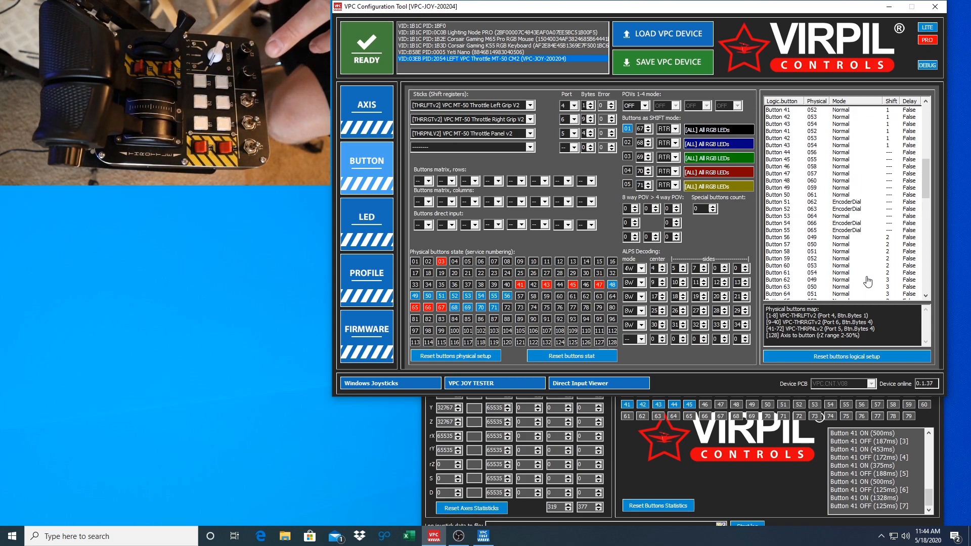
{"action": "scroll", "coordinate": [867, 282], "scroll_direction": "up", "scroll_amount": 3}
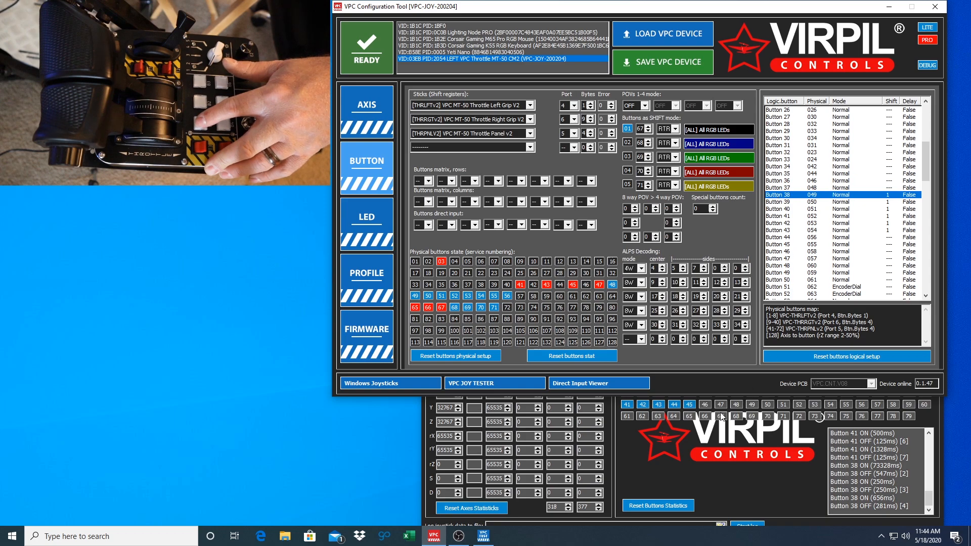
{"action": "left_click", "coordinate": [668, 448]}
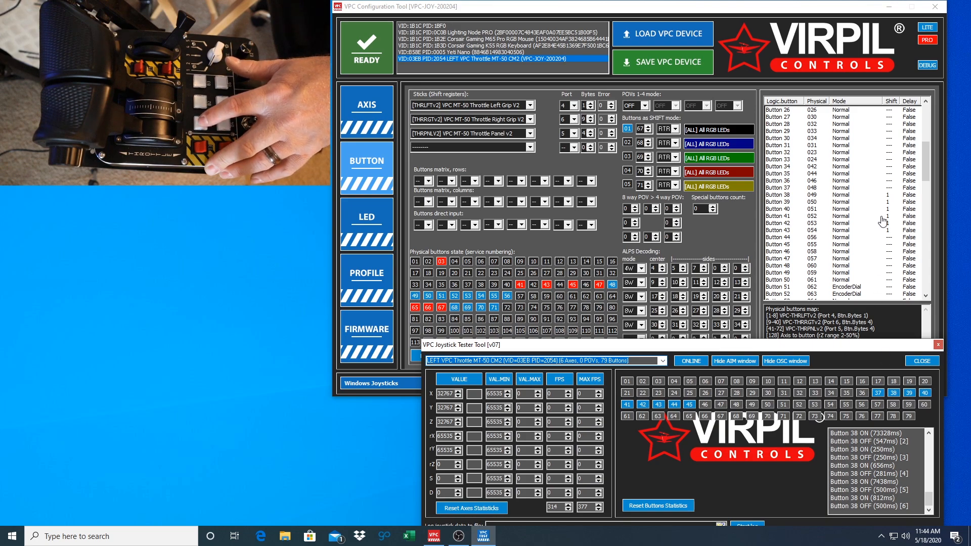
{"action": "left_click", "coordinate": [889, 201]}
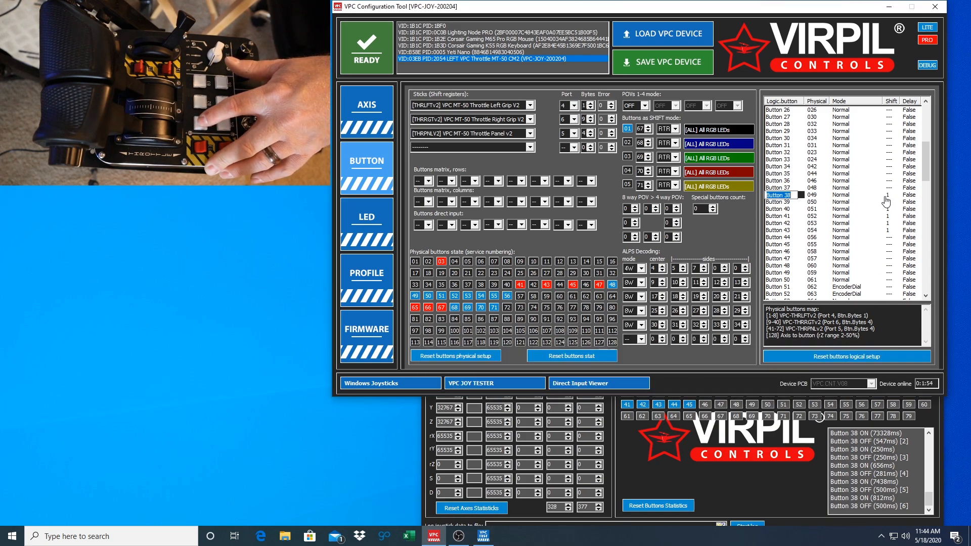
{"action": "left_click_drag", "start_coordinate": [927, 173], "coordinate": [929, 199]}
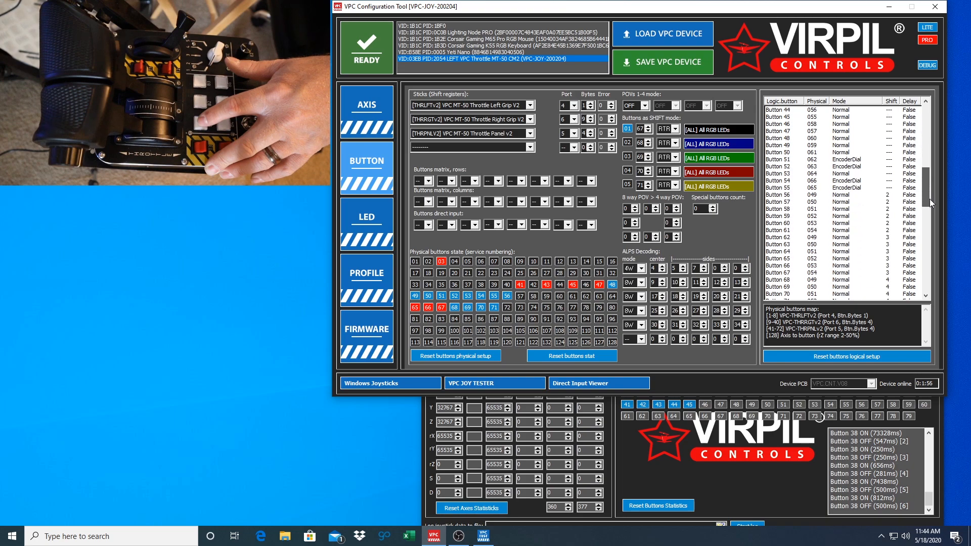
{"action": "left_click", "coordinate": [890, 197]}
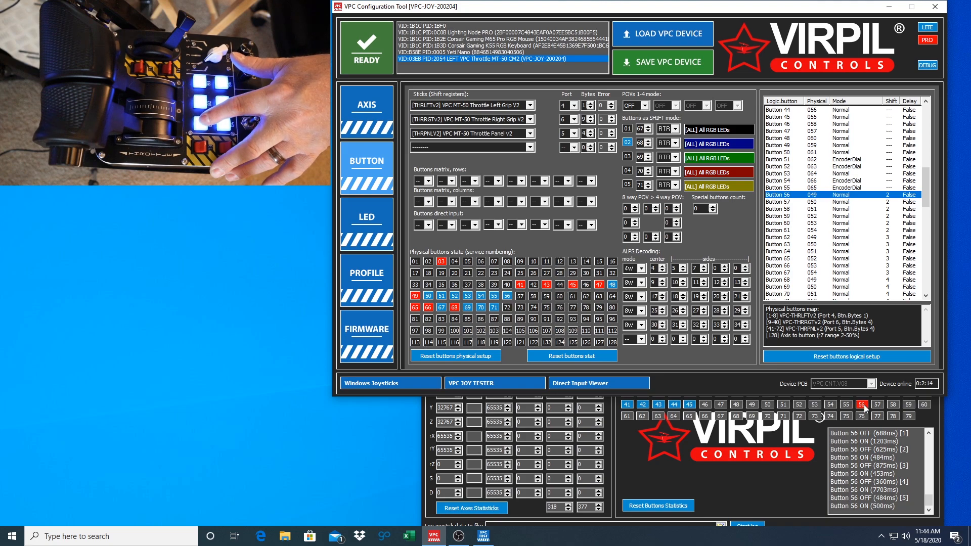
{"action": "left_click", "coordinate": [762, 470]}
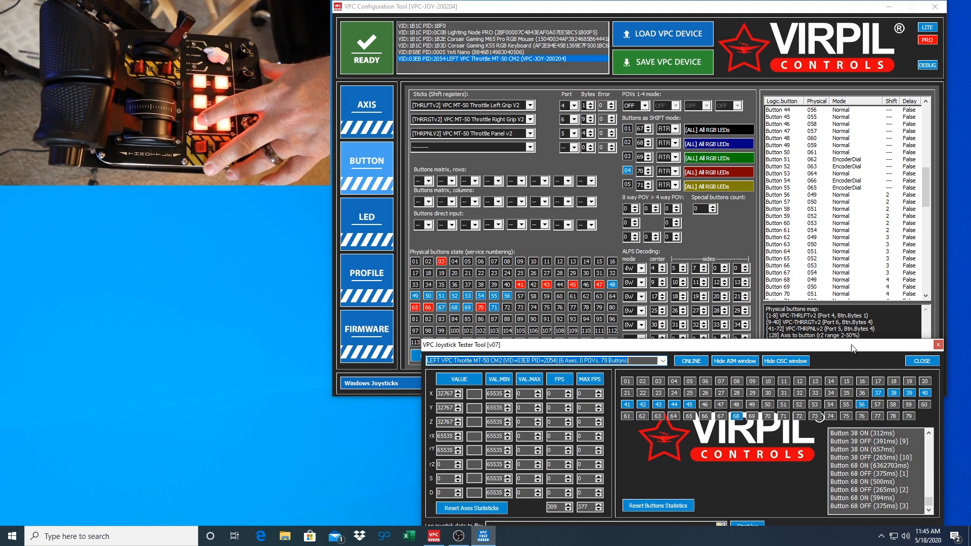
{"action": "left_click", "coordinate": [890, 282]}
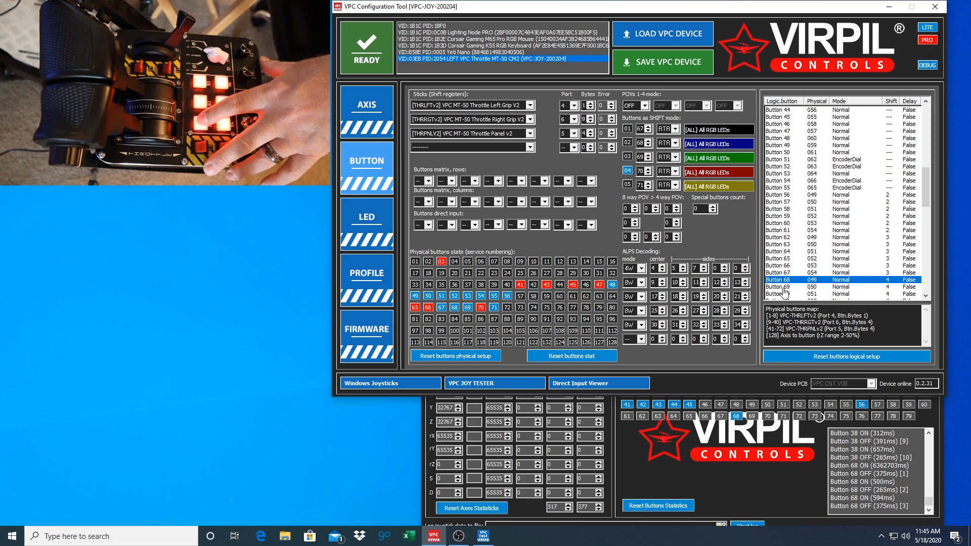
- Assign physical button 55 with shift 2 in Normal mode to logical Button 80 and save the configuration to the device
{"action": "scroll", "coordinate": [796, 268], "scroll_direction": "up", "scroll_amount": 13}
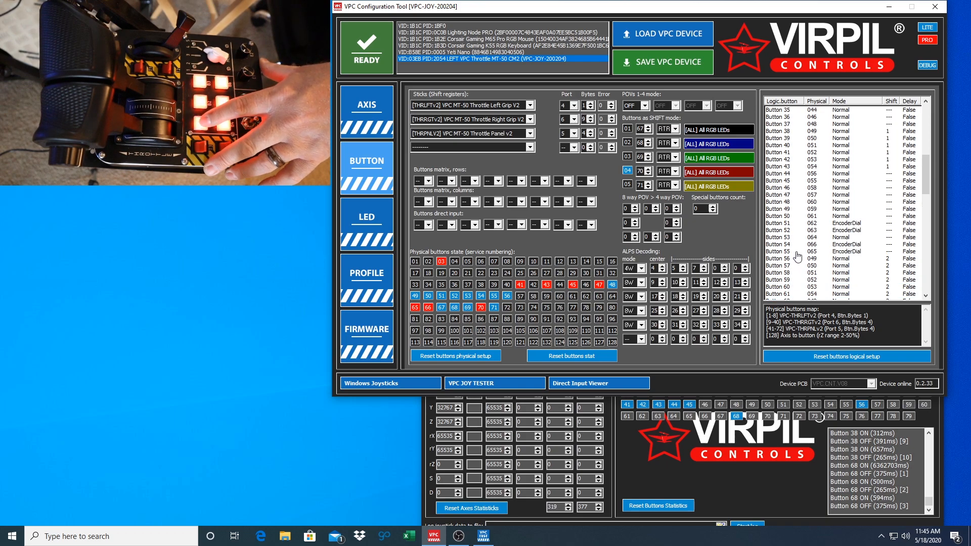
{"action": "scroll", "coordinate": [809, 243], "scroll_direction": "up", "scroll_amount": 2}
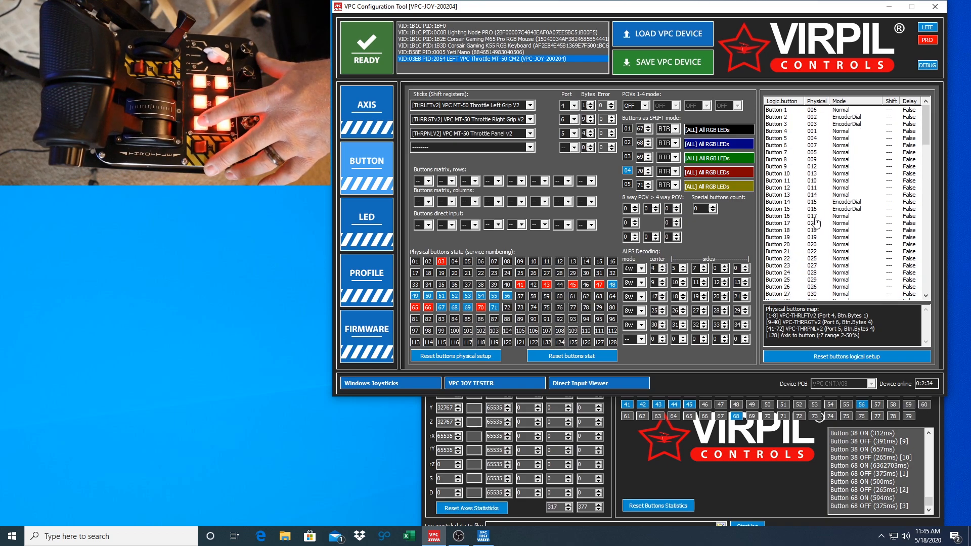
{"action": "scroll", "coordinate": [814, 238], "scroll_direction": "down", "scroll_amount": 15}
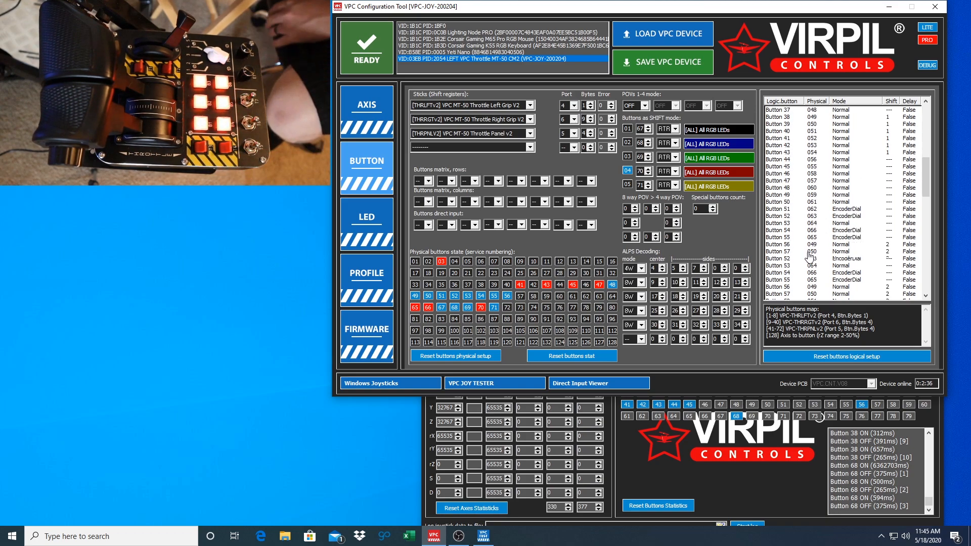
{"action": "scroll", "coordinate": [809, 256], "scroll_direction": "down", "scroll_amount": 5}
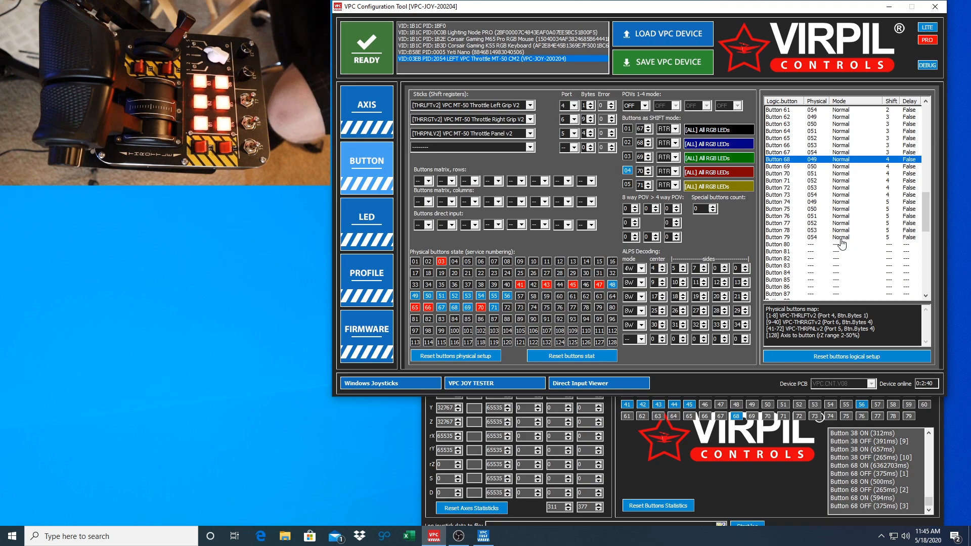
{"action": "scroll", "coordinate": [841, 244], "scroll_direction": "up", "scroll_amount": 4}
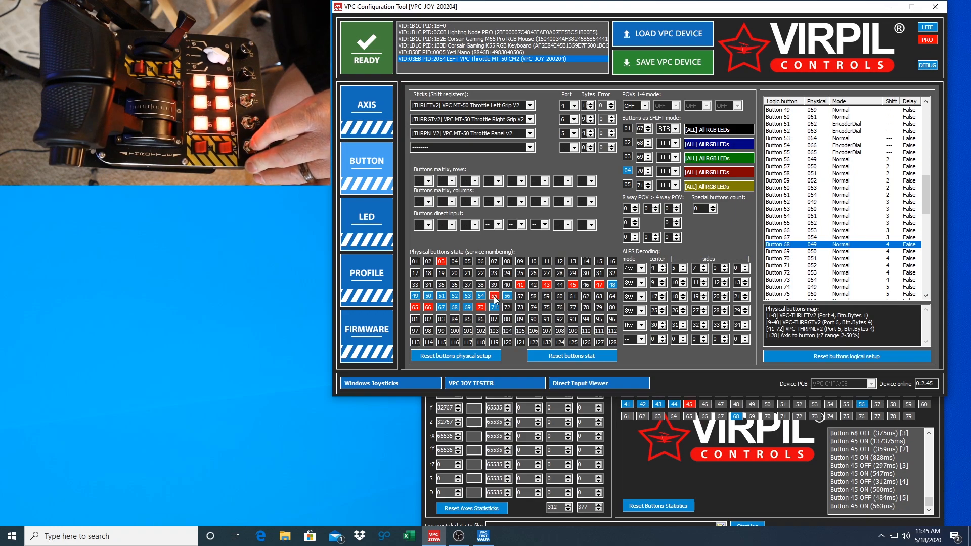
{"action": "scroll", "coordinate": [852, 290], "scroll_direction": "down", "scroll_amount": 3}
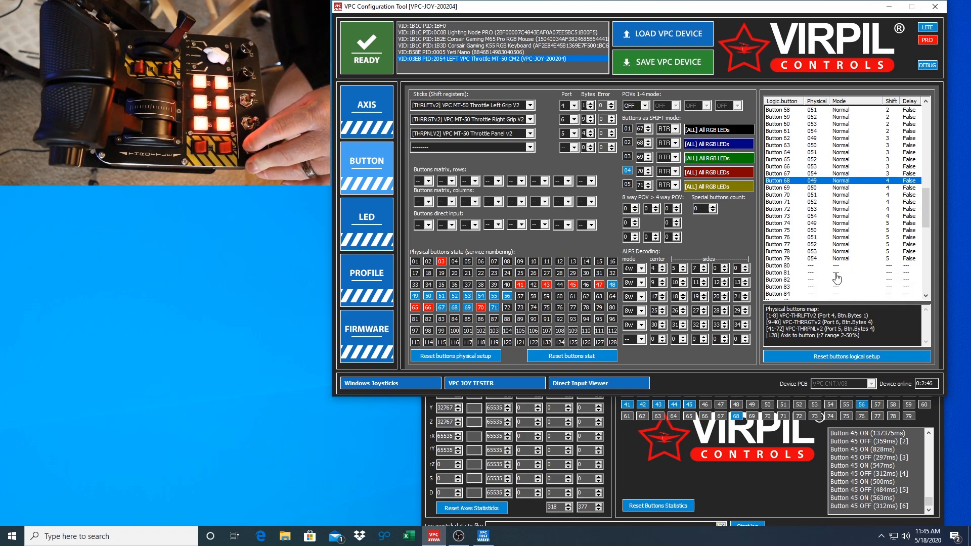
{"action": "double_click", "coordinate": [802, 267]}
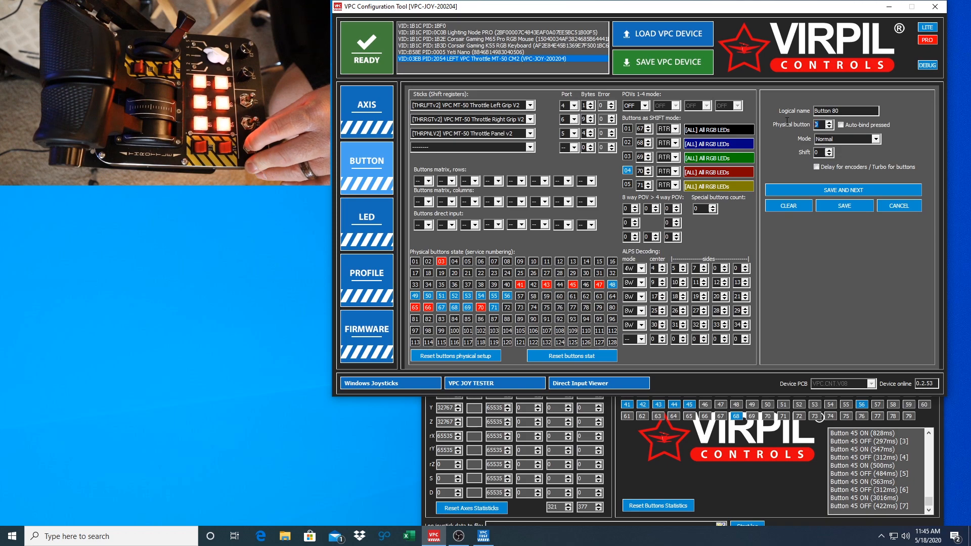
{"action": "type", "text": "55"}
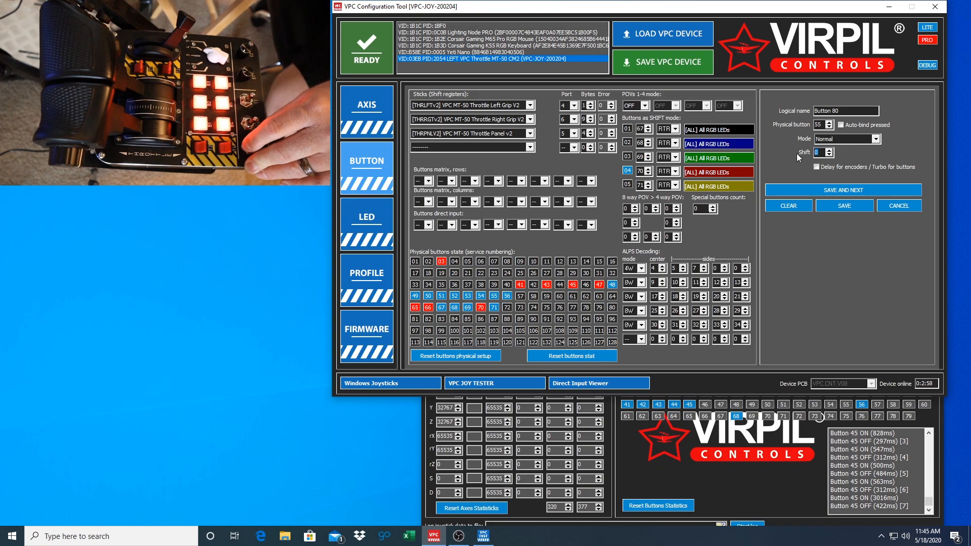
{"action": "type", "text": "2"}
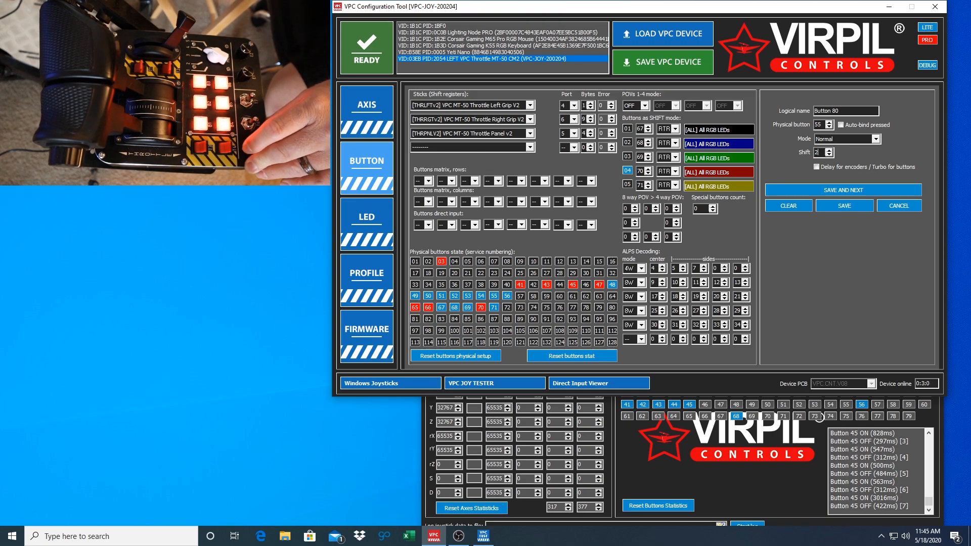
{"action": "left_click", "coordinate": [845, 205]}
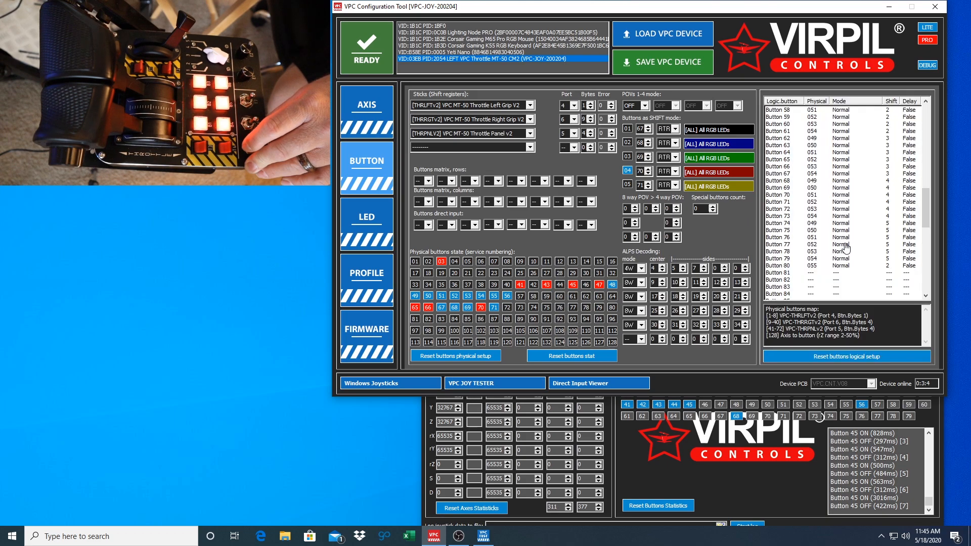
{"action": "left_click", "coordinate": [669, 64]}
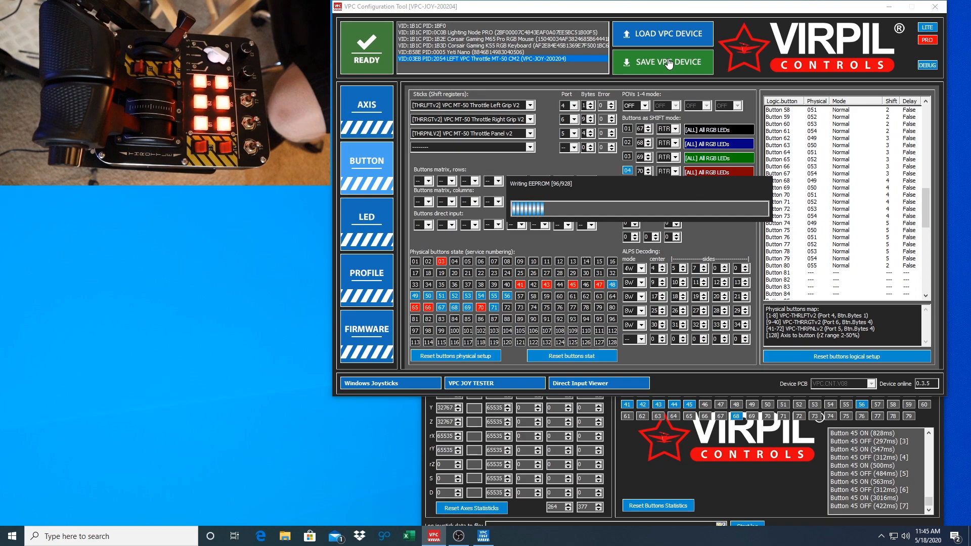
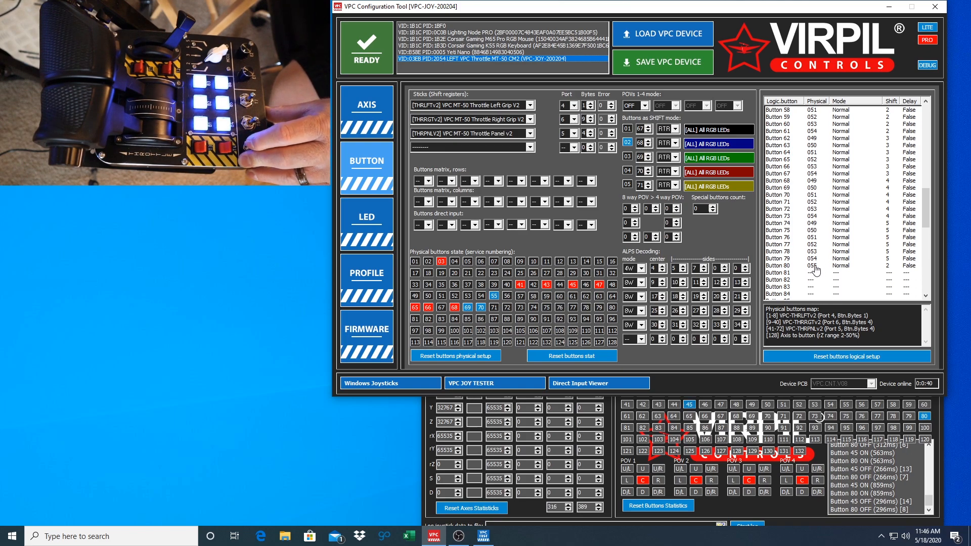
- Set the shift of logical Button 45 to 1 and save the configuration to the device
{"action": "scroll", "coordinate": [815, 271], "scroll_direction": "up", "scroll_amount": 2}
{"action": "scroll", "coordinate": [815, 271], "scroll_direction": "up", "scroll_amount": 7}
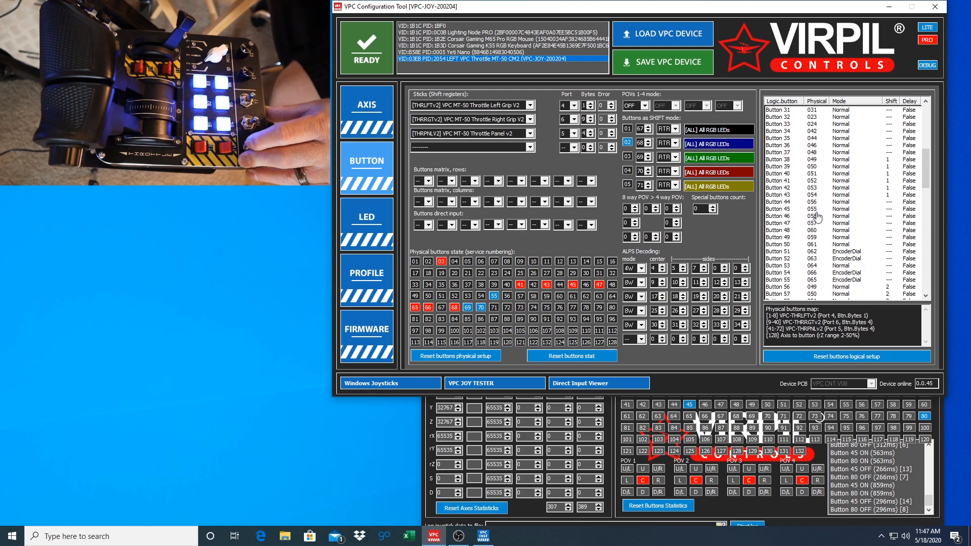
{"action": "left_click", "coordinate": [815, 209]}
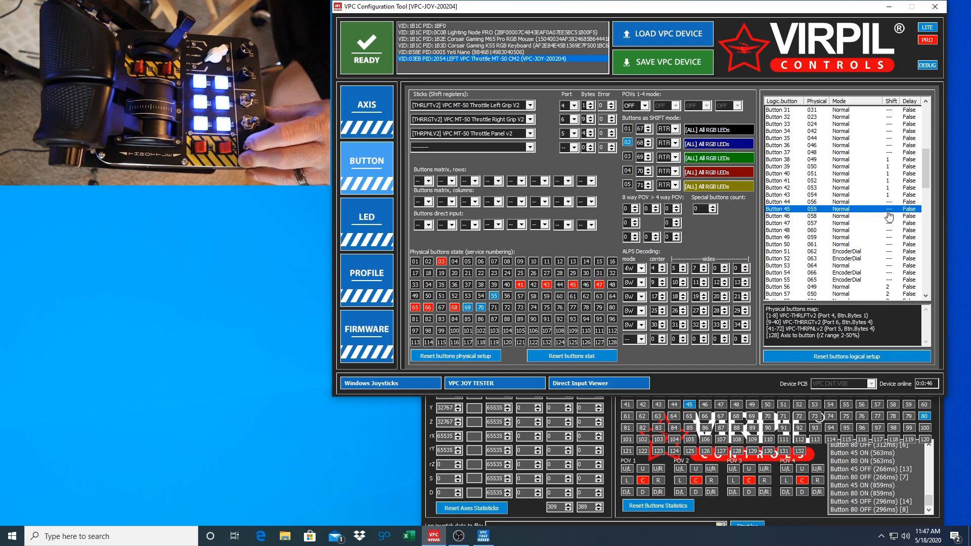
{"action": "double_click", "coordinate": [840, 211]}
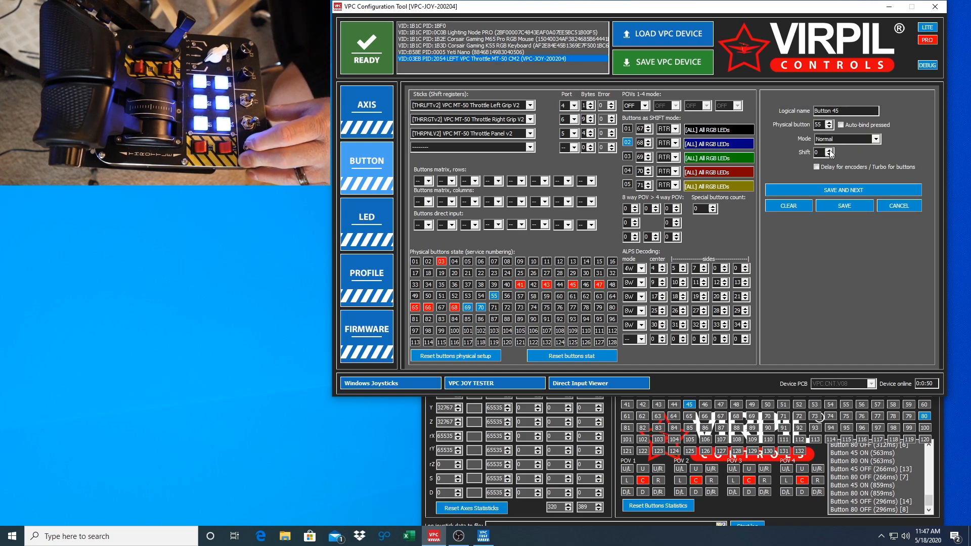
{"action": "type", "text": "1"}
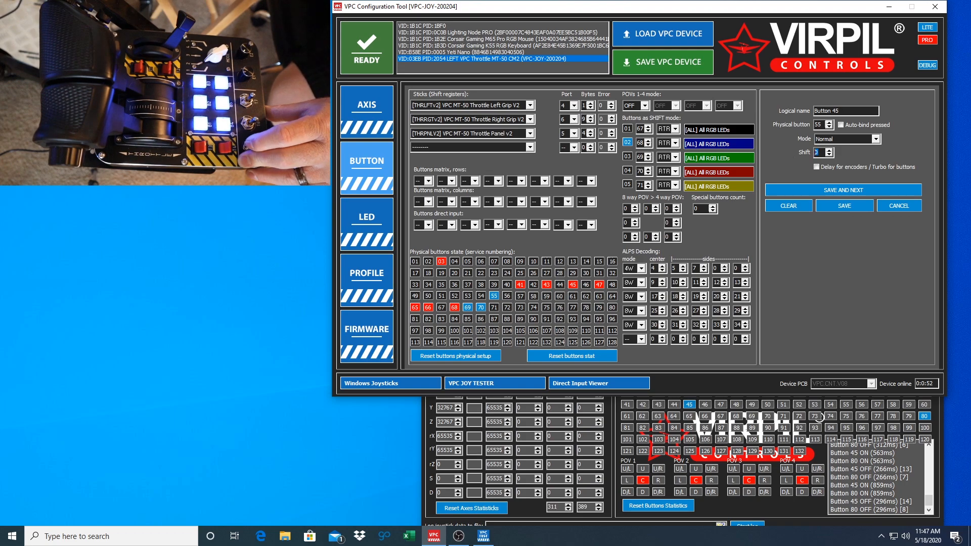
{"action": "left_click", "coordinate": [851, 207]}
{"action": "left_click", "coordinate": [678, 65]}
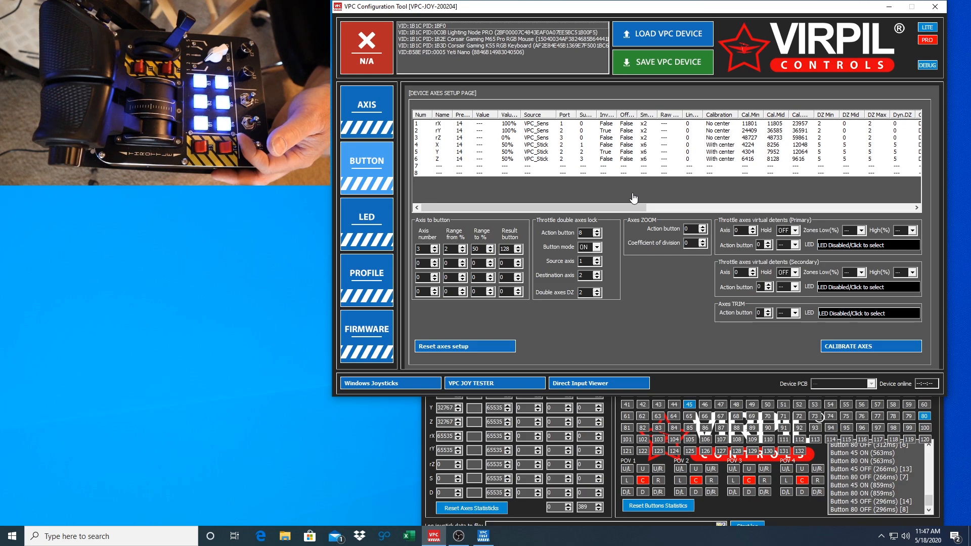
- Reconnect the Joystick Tester to the LEFT VPC Throttle MT-50 CM2 to test the shifted buttons
{"action": "left_click", "coordinate": [614, 428]}
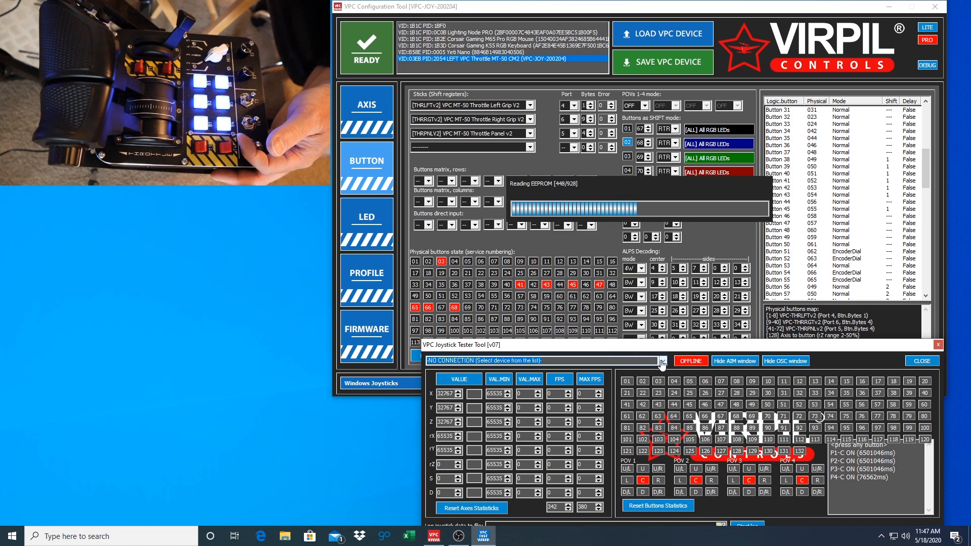
{"action": "left_click", "coordinate": [662, 361]}
{"action": "left_click", "coordinate": [586, 378]}
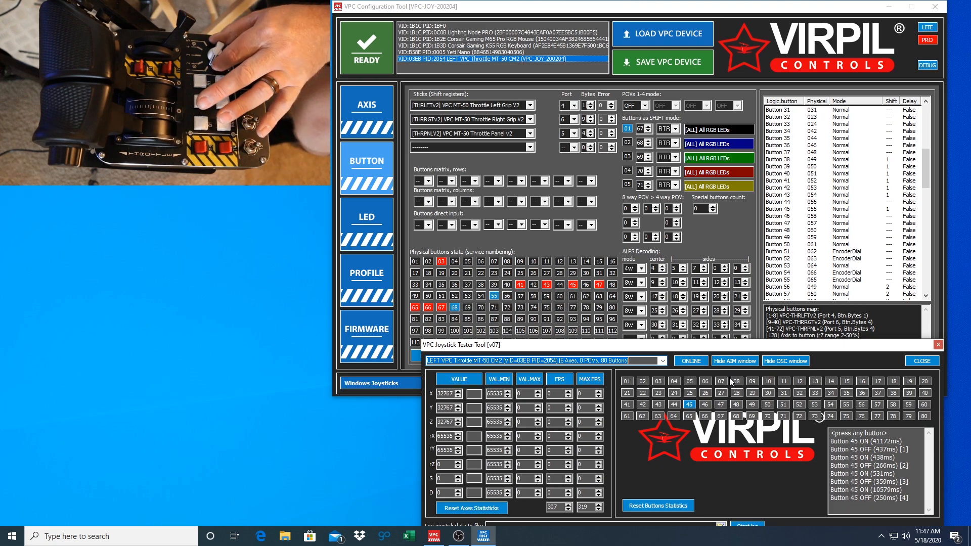
- Review the logical button list through Button 128, examining Button 80 and the shift assignments of the buttons above it
{"action": "scroll", "coordinate": [852, 275], "scroll_direction": "down", "scroll_amount": 9}
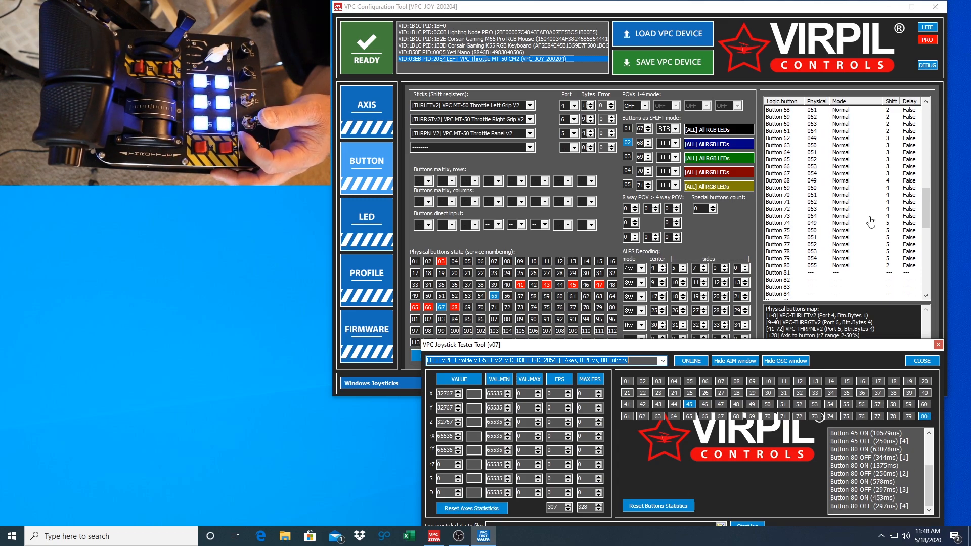
{"action": "scroll", "coordinate": [857, 235], "scroll_direction": "down", "scroll_amount": 5}
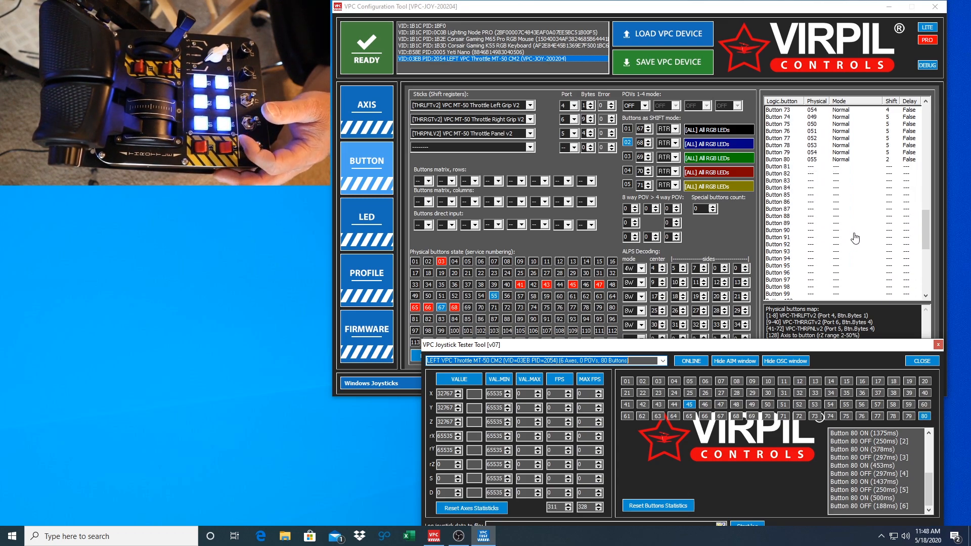
{"action": "scroll", "coordinate": [854, 238], "scroll_direction": "down", "scroll_amount": 10}
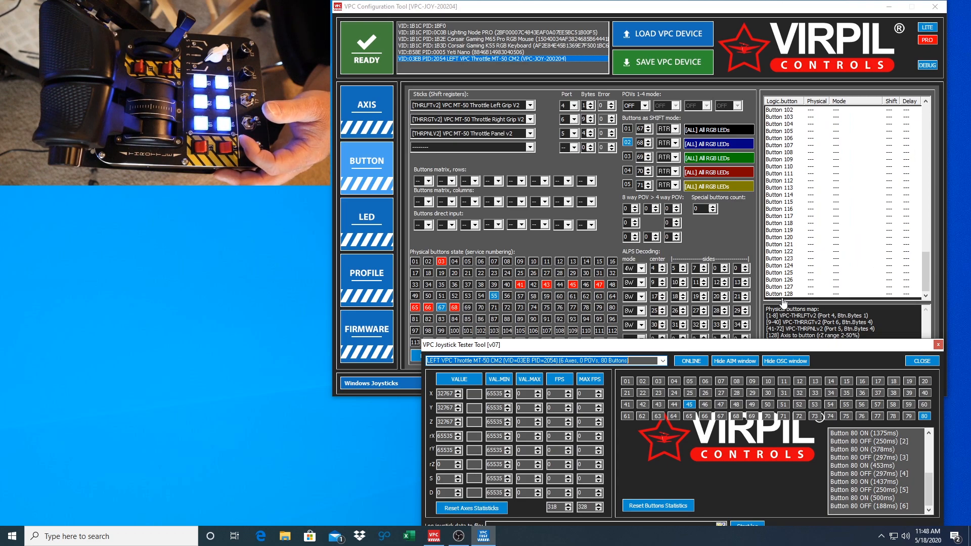
{"action": "scroll", "coordinate": [829, 291], "scroll_direction": "up", "scroll_amount": 14}
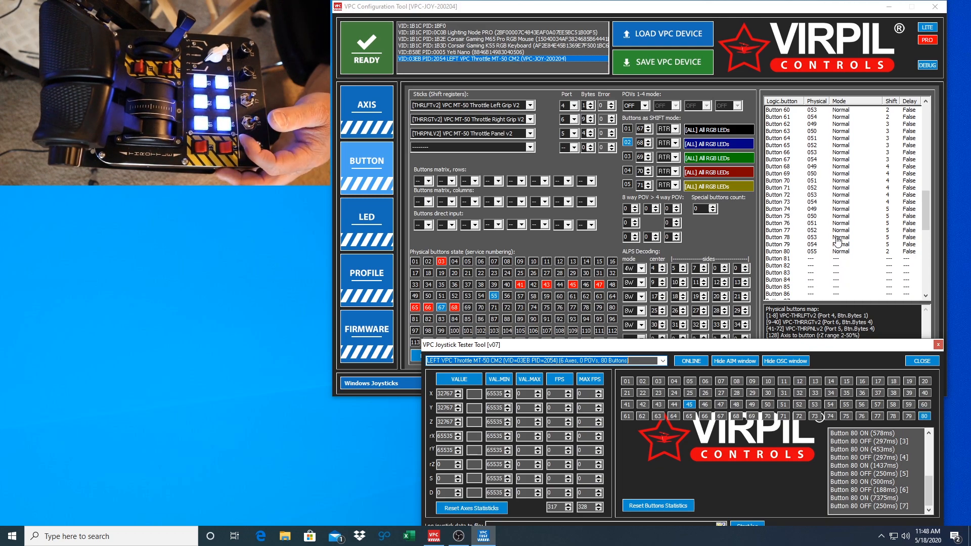
{"action": "left_click", "coordinate": [840, 252]}
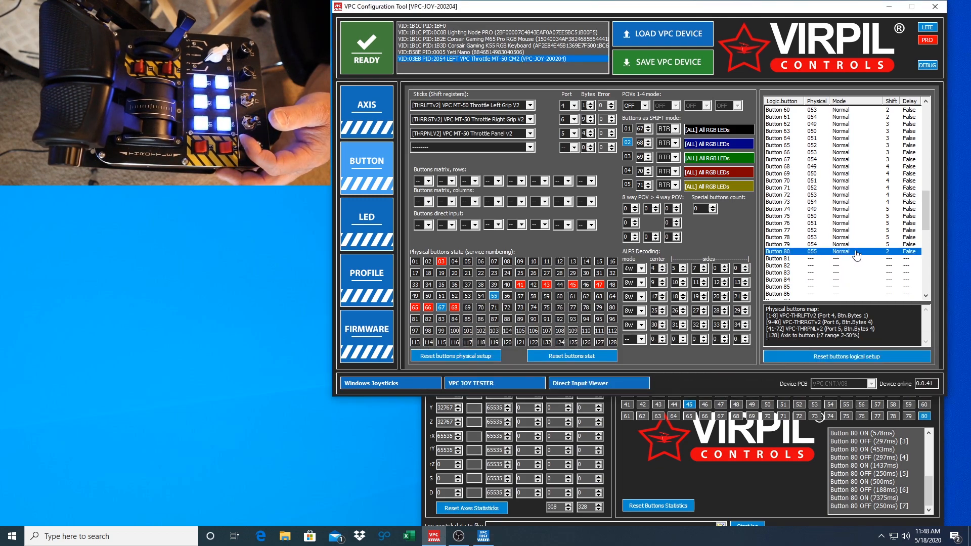
{"action": "scroll", "coordinate": [840, 256], "scroll_direction": "up", "scroll_amount": 6}
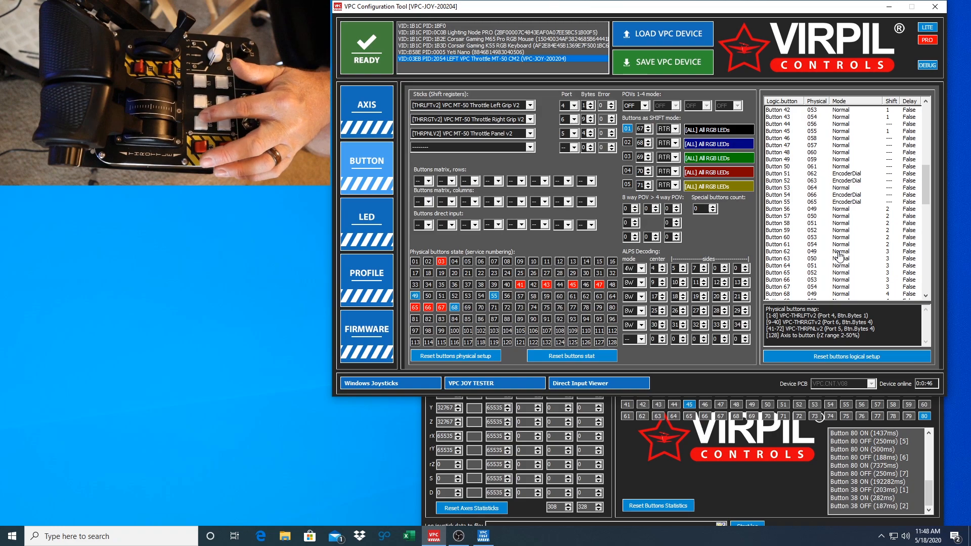
{"action": "scroll", "coordinate": [819, 259], "scroll_direction": "up", "scroll_amount": 9}
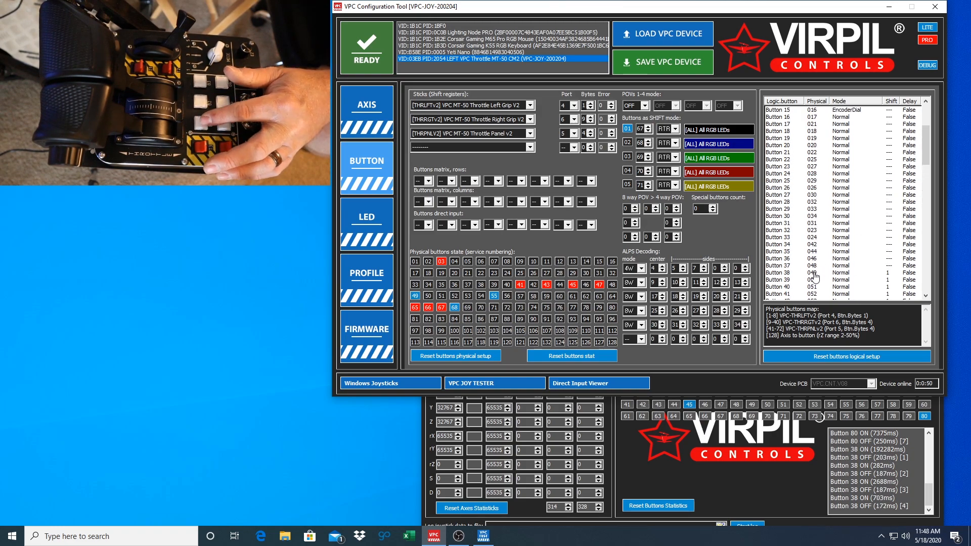
- Examine the physical button, mode and shift settings of logical Button 38, leaving its entry without saving
{"action": "left_click", "coordinate": [813, 278]}
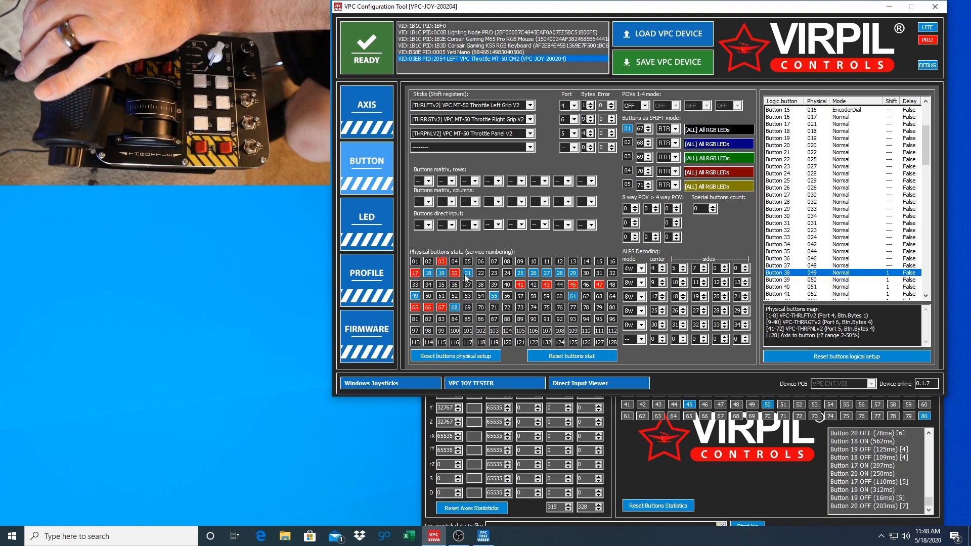
{"action": "double_click", "coordinate": [813, 273]}
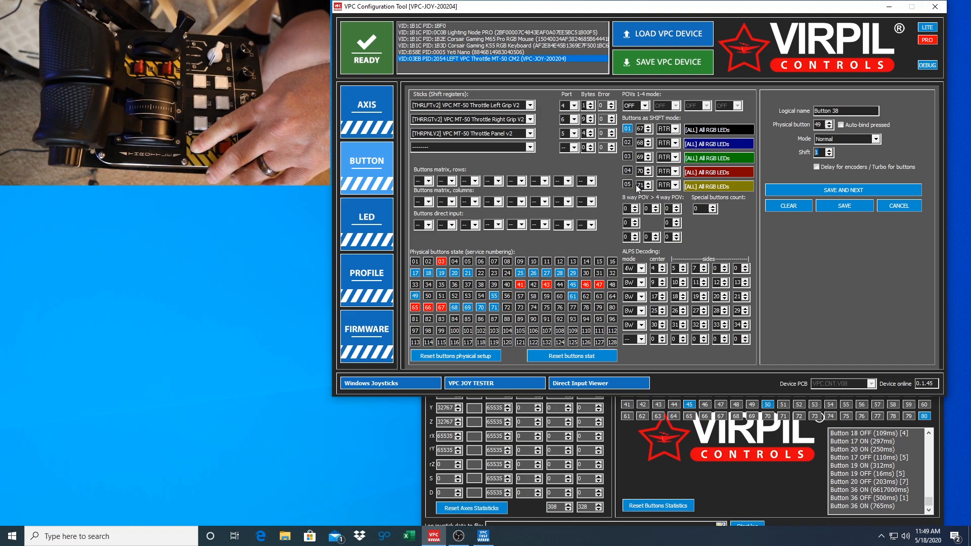
{"action": "left_click", "coordinate": [829, 155]}
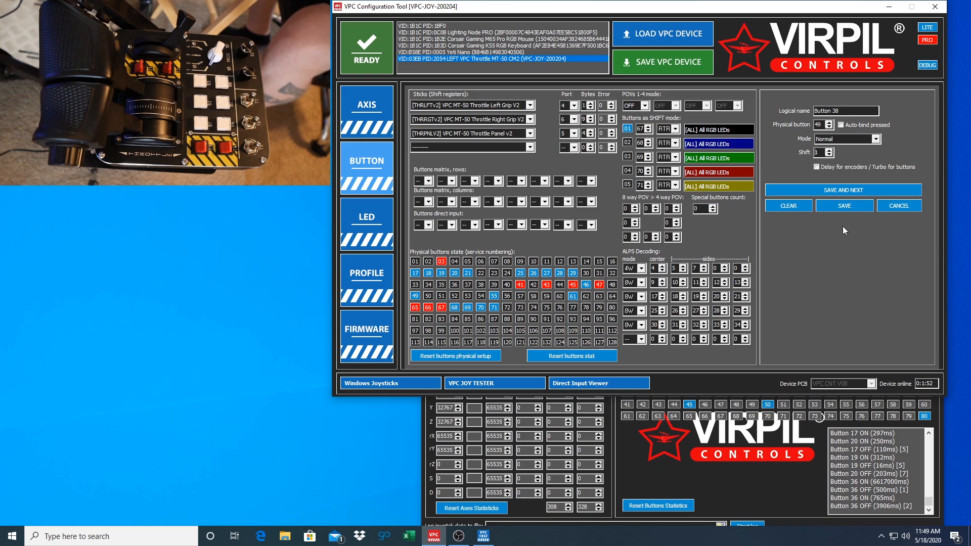
{"action": "left_click", "coordinate": [889, 209]}
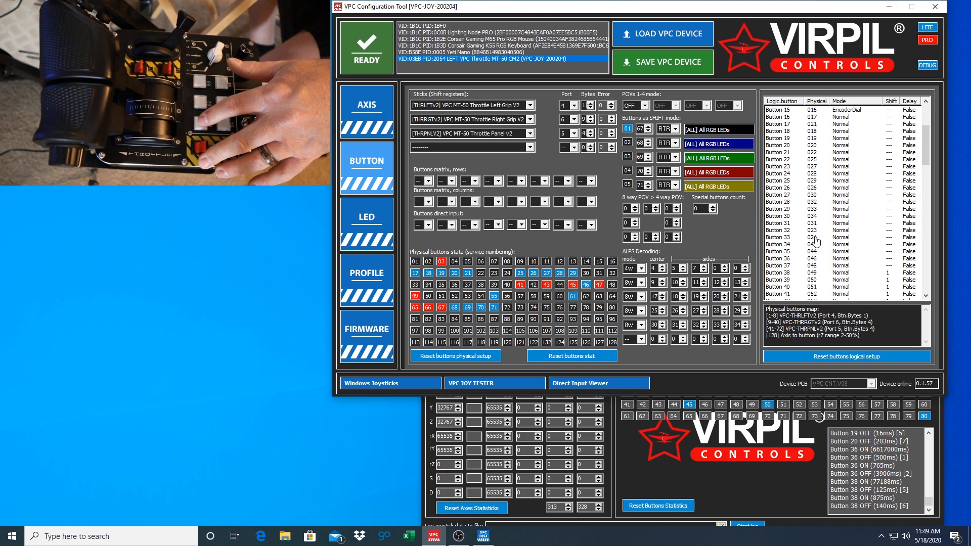
- Set the mode of logical Button 38 to Inverted, save the configuration to the device and bring up the Joystick Tester
{"action": "scroll", "coordinate": [813, 248], "scroll_direction": "down", "scroll_amount": 3}
{"action": "left_click", "coordinate": [812, 209]}
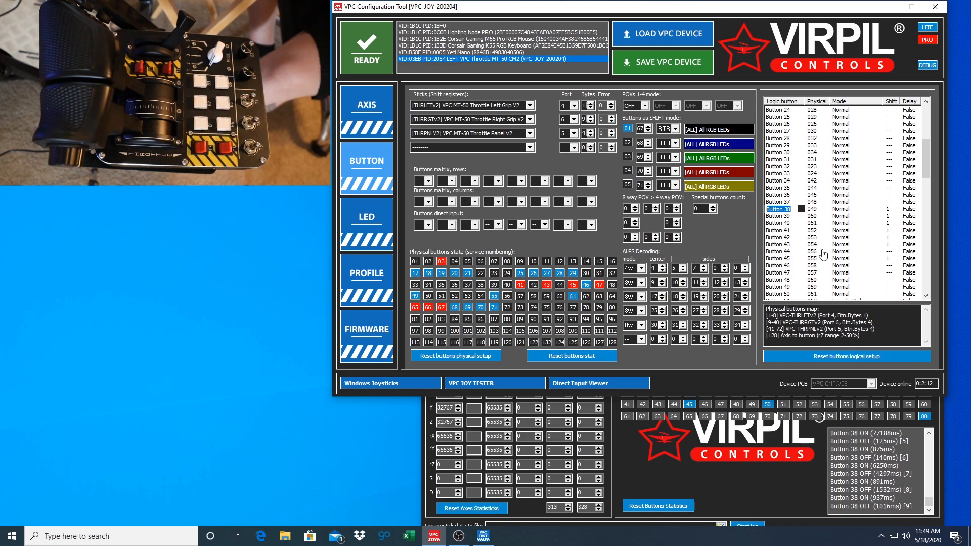
{"action": "double_click", "coordinate": [837, 210]}
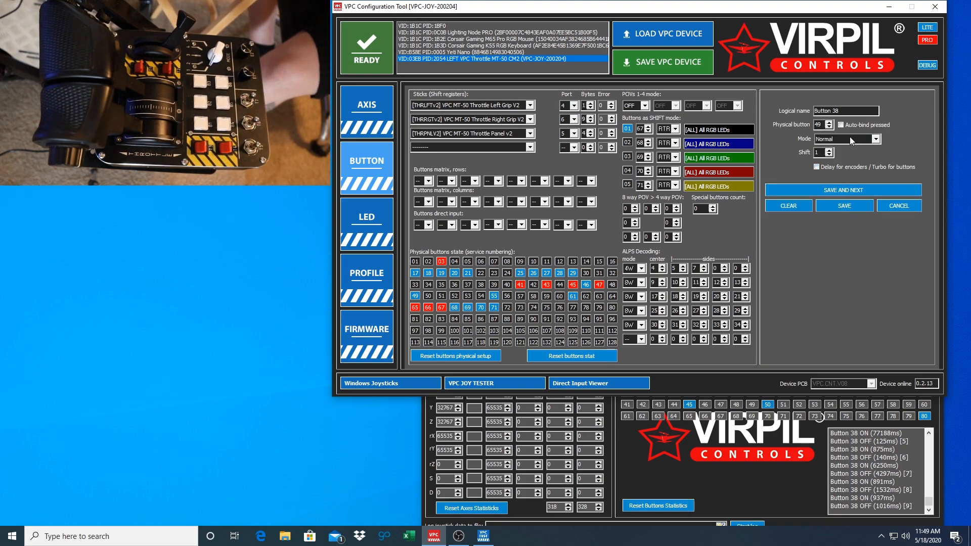
{"action": "left_click", "coordinate": [875, 139]}
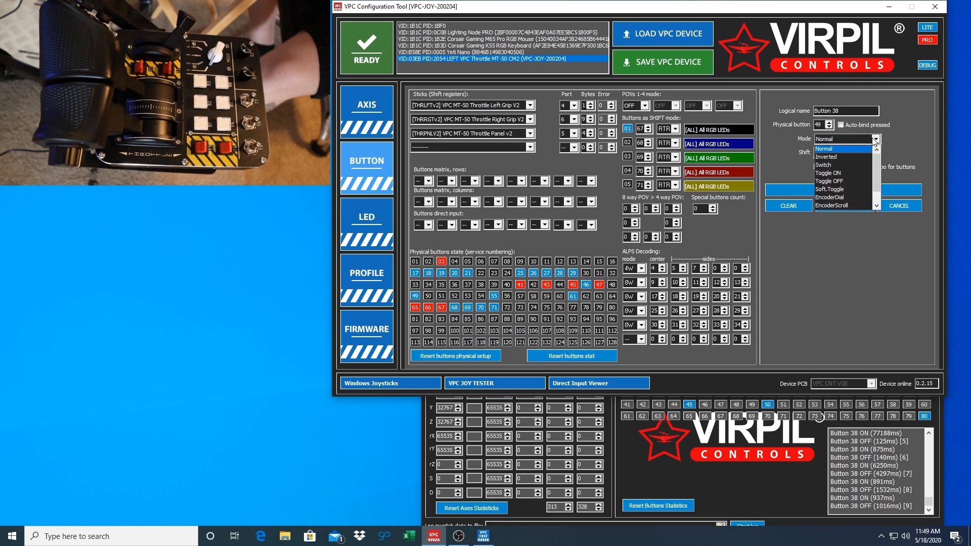
{"action": "left_click", "coordinate": [837, 157]}
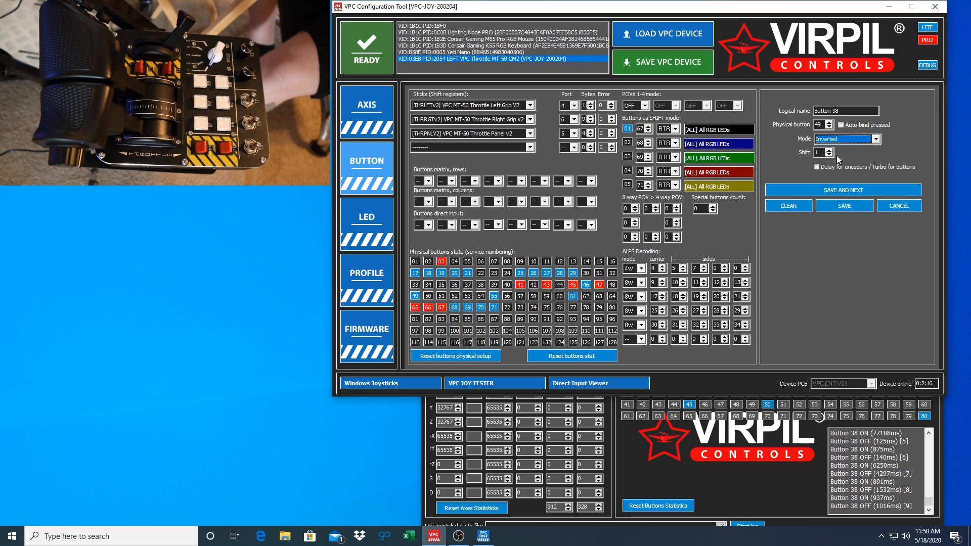
{"action": "left_click", "coordinate": [844, 205]}
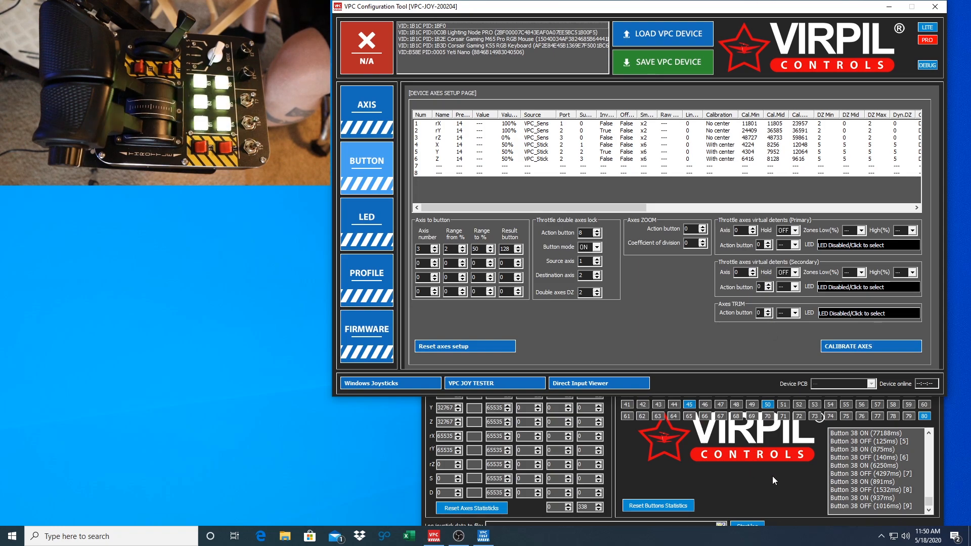
{"action": "left_click", "coordinate": [652, 464]}
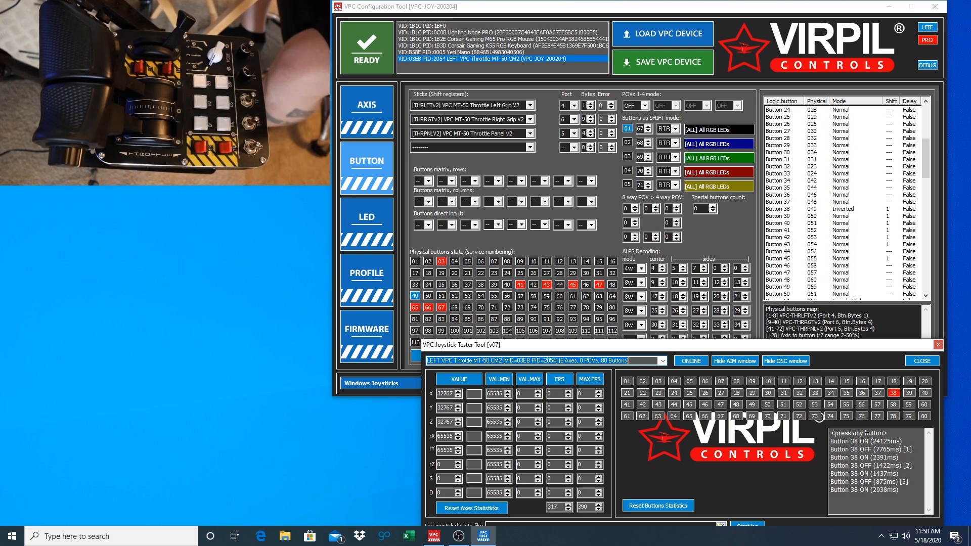
- Change the mode of logical Button 38 to Switch and save the entry
{"action": "double_click", "coordinate": [815, 208]}
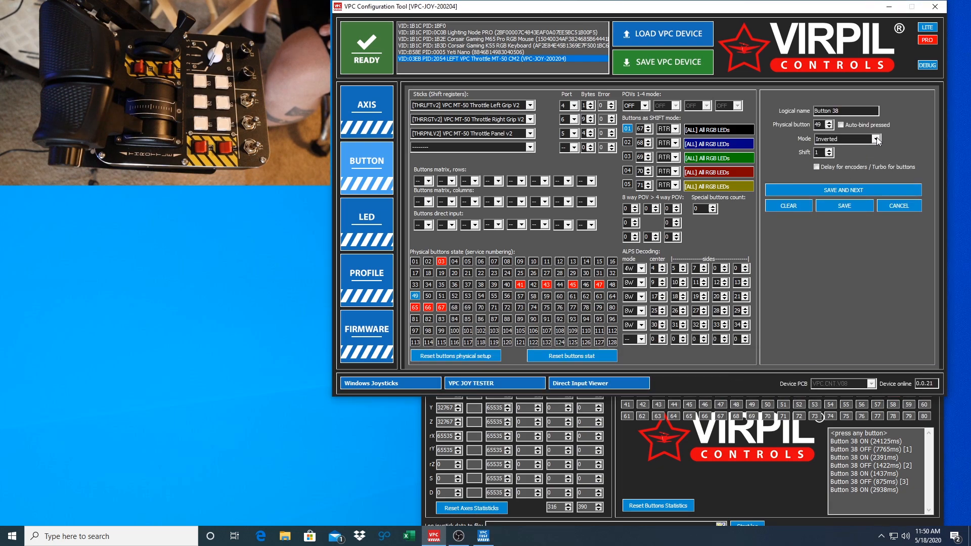
{"action": "left_click", "coordinate": [876, 139]}
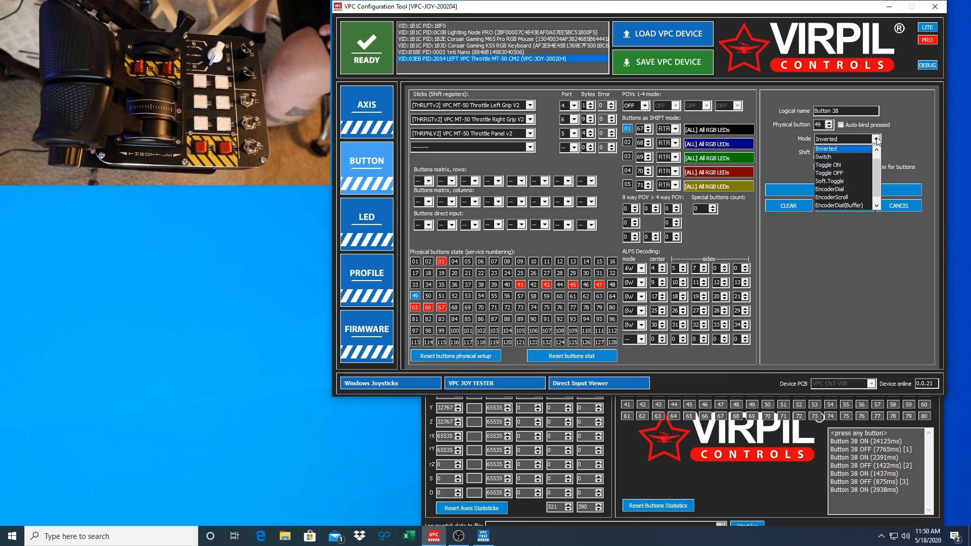
{"action": "left_click", "coordinate": [857, 156]}
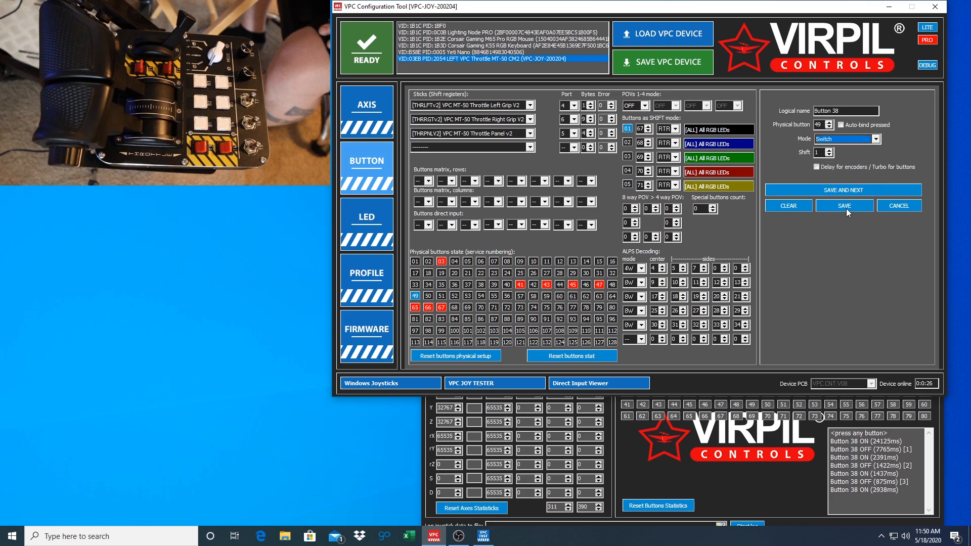
{"action": "left_click", "coordinate": [876, 139]}
{"action": "scroll", "coordinate": [832, 170], "scroll_direction": "up", "scroll_amount": 1}
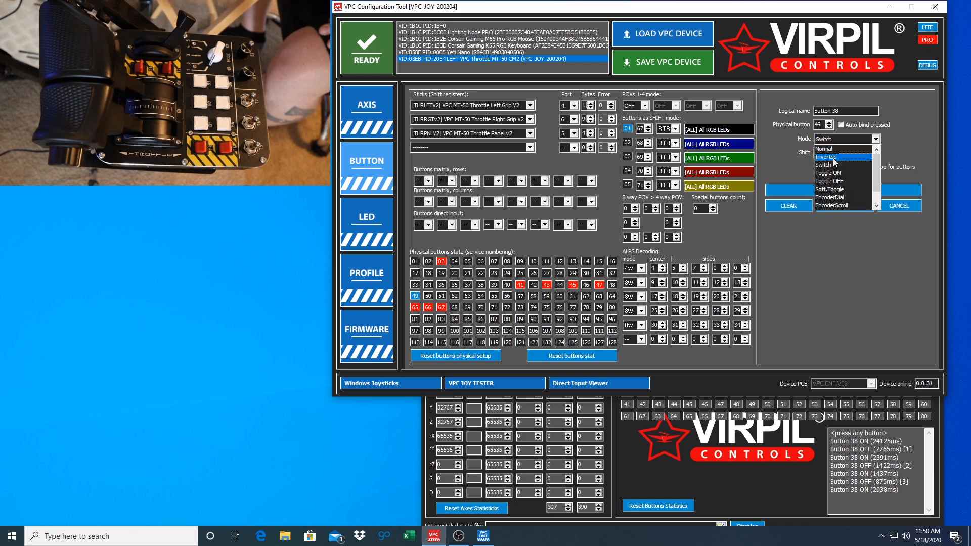
{"action": "left_click", "coordinate": [835, 166]}
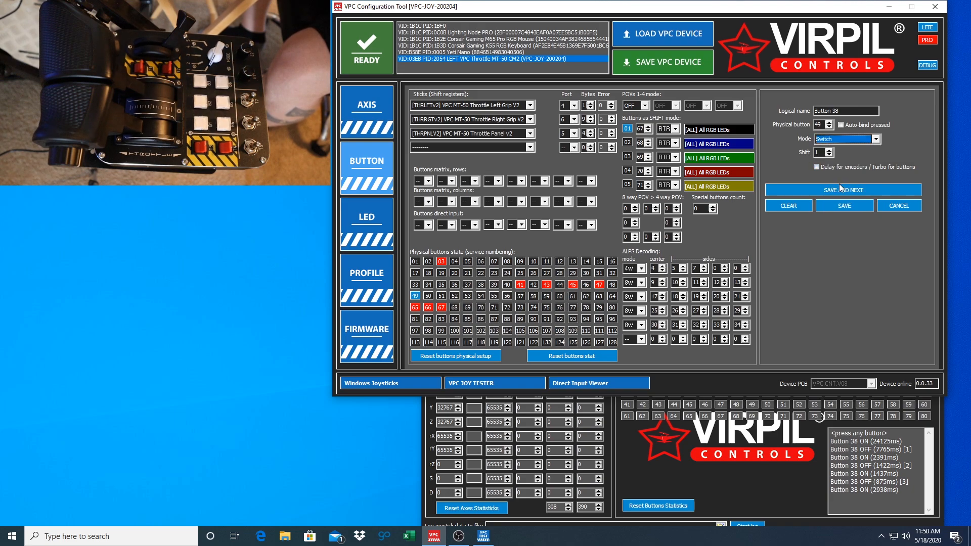
{"action": "left_click", "coordinate": [838, 204]}
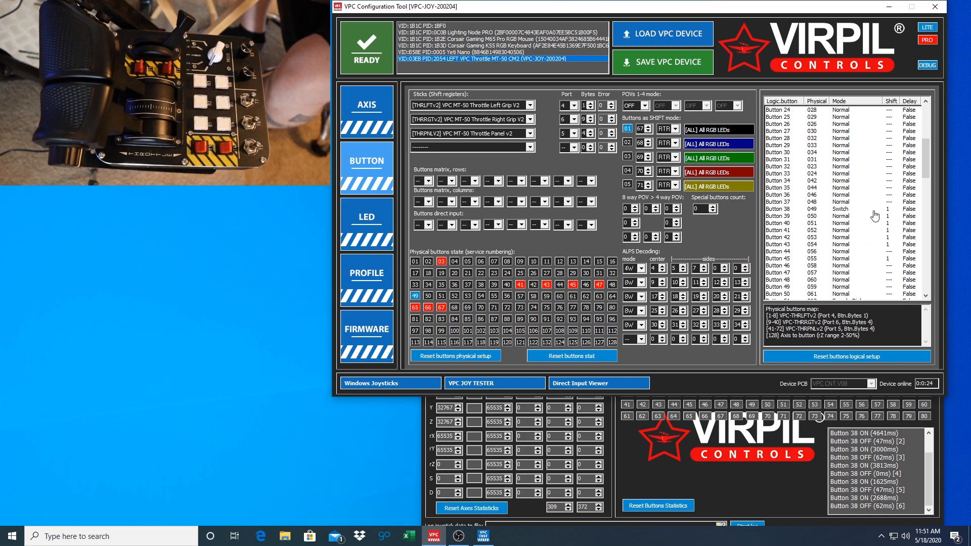
- Set logical Button 38 to Toggle ON mode, save the configuration to the device and switch to the Joystick Tester
{"action": "double_click", "coordinate": [858, 210]}
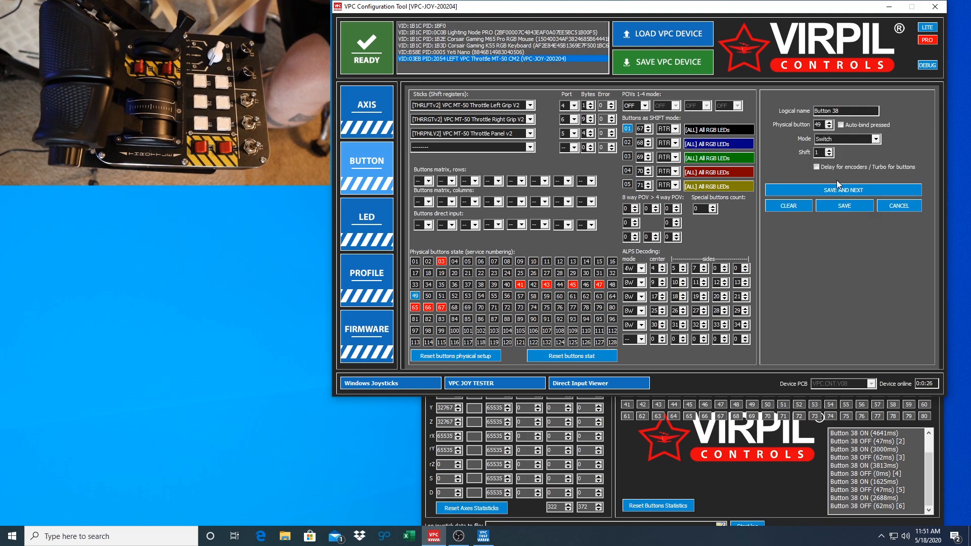
{"action": "left_click", "coordinate": [816, 166]}
{"action": "left_click", "coordinate": [874, 140]}
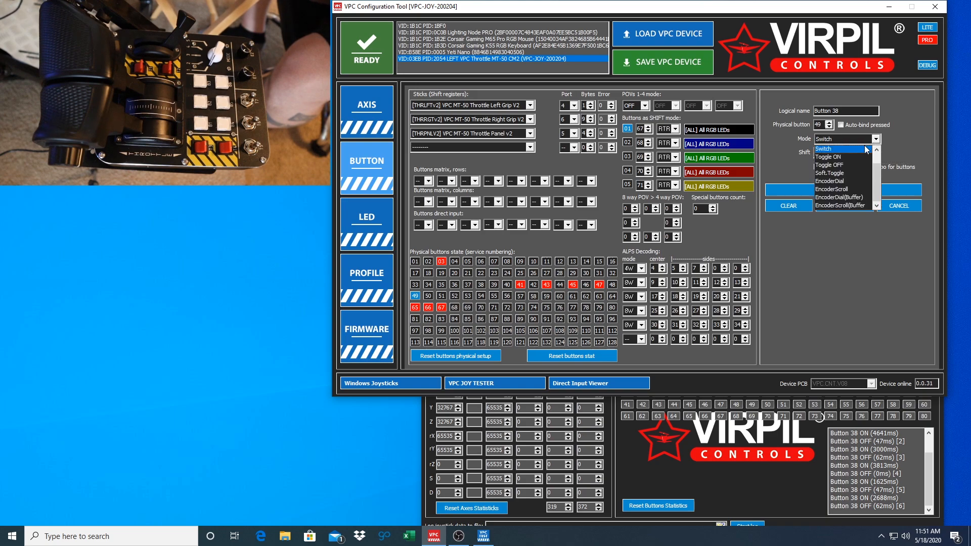
{"action": "left_click", "coordinate": [852, 157]}
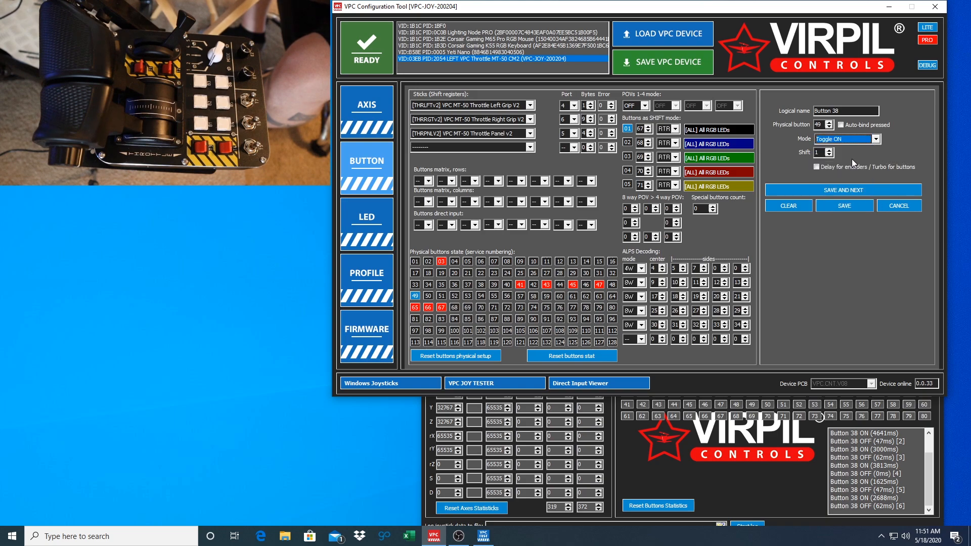
{"action": "left_click", "coordinate": [839, 207]}
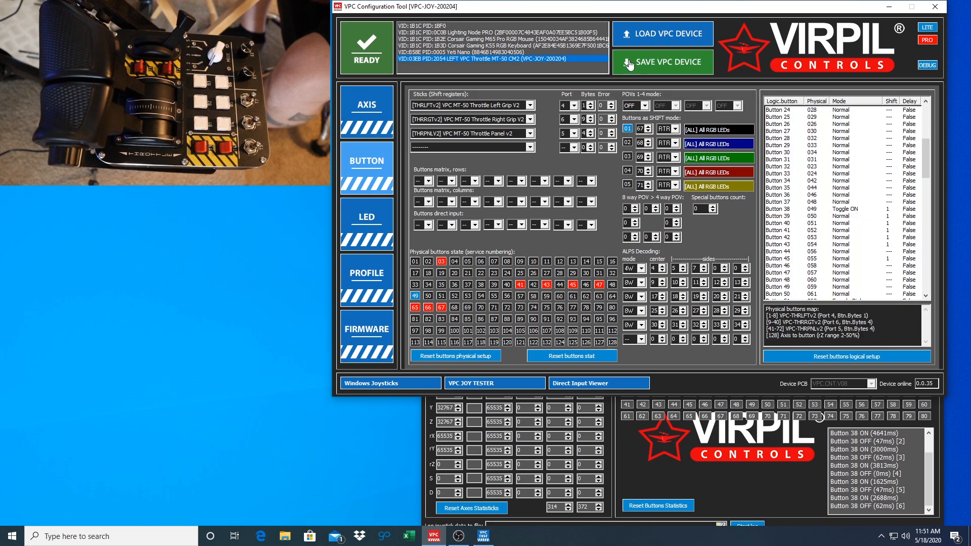
{"action": "left_click", "coordinate": [645, 62]}
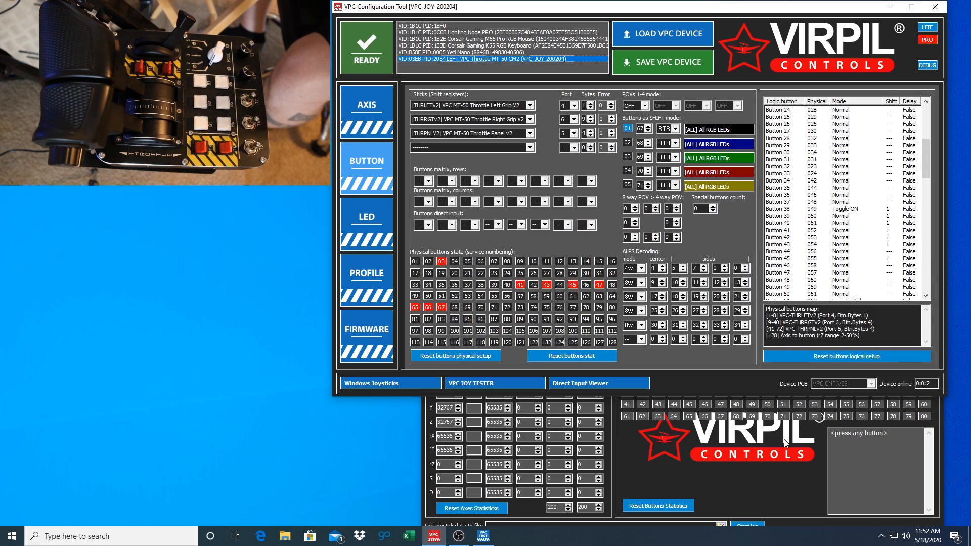
{"action": "left_click", "coordinate": [642, 462]}
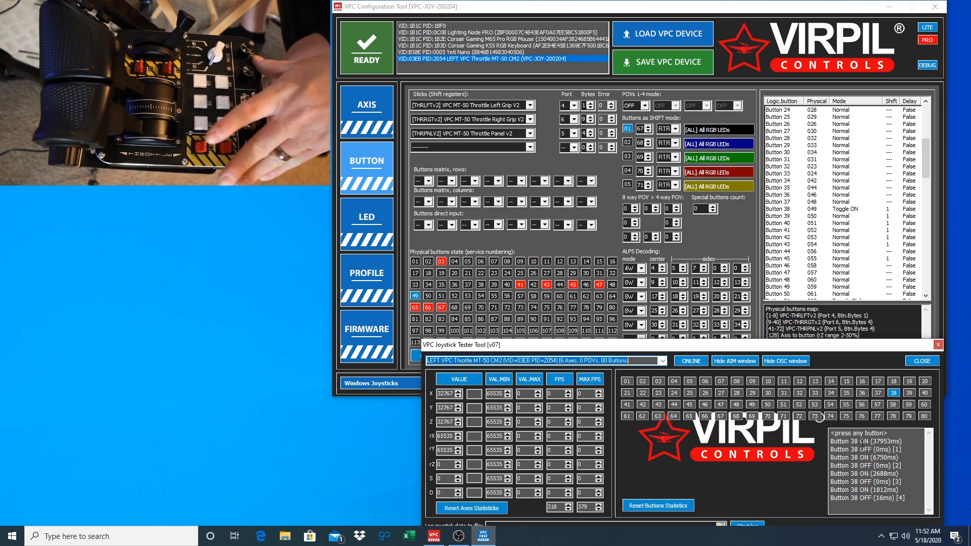
- Set the mode of logical Button 38 to Soft.Toggle and save the configuration to the device
{"action": "double_click", "coordinate": [841, 209]}
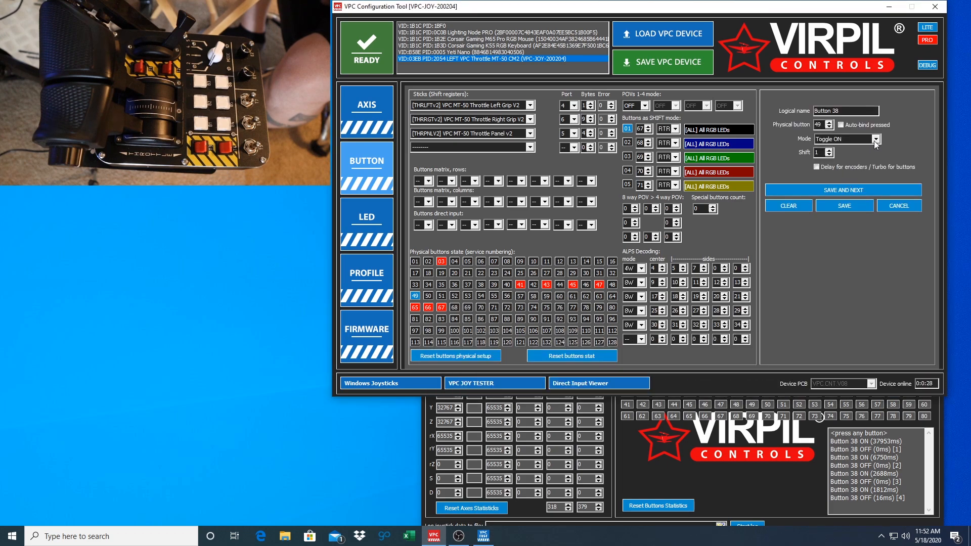
{"action": "left_click", "coordinate": [874, 141]}
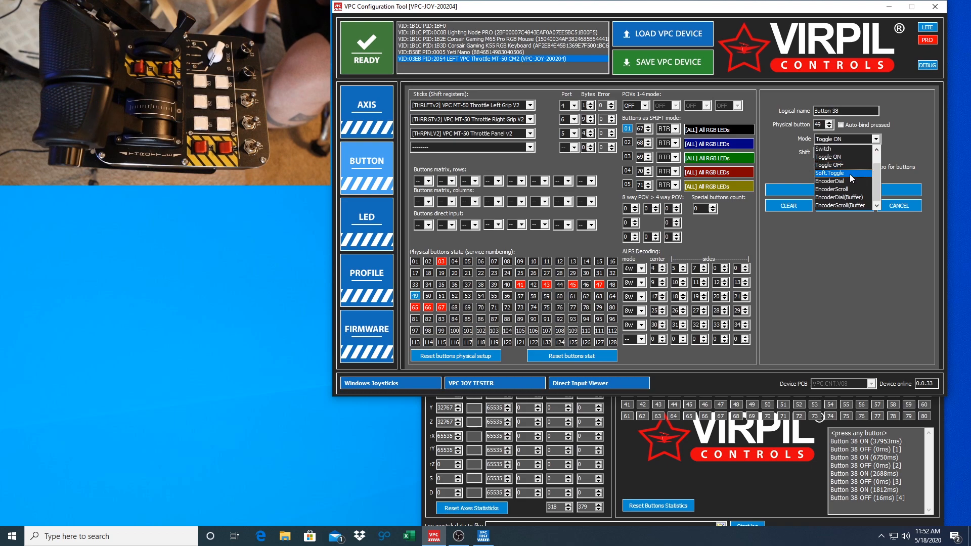
{"action": "left_click", "coordinate": [849, 173]}
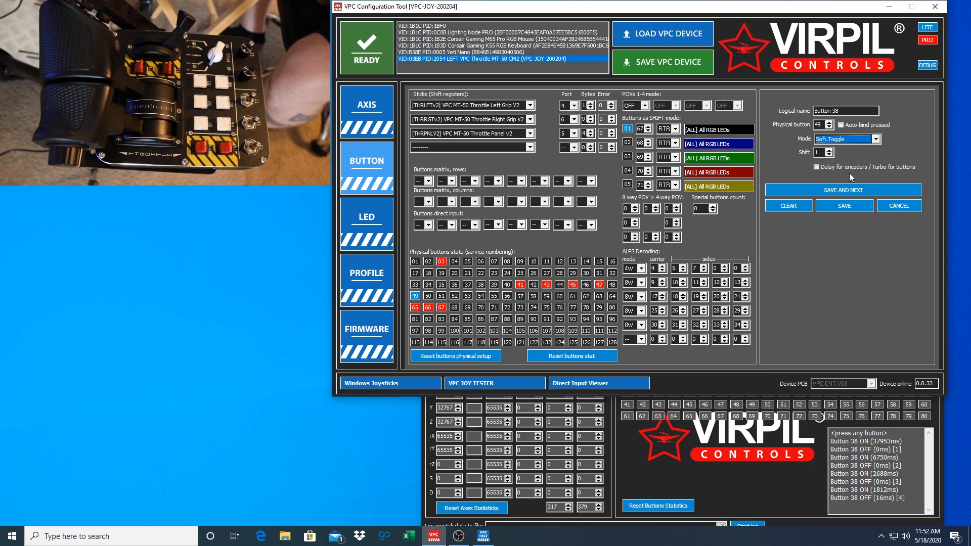
{"action": "left_click", "coordinate": [842, 209]}
{"action": "left_click", "coordinate": [694, 62]}
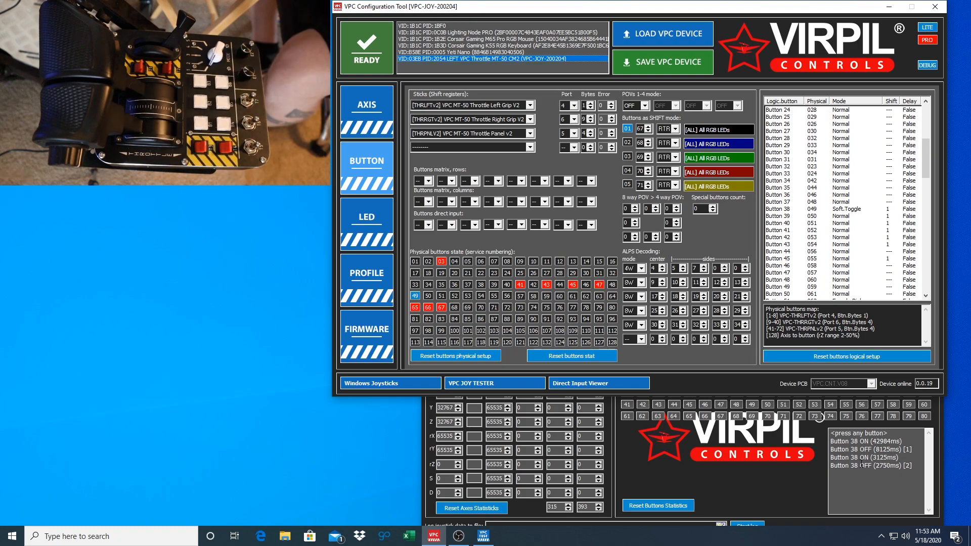
- Return logical Button 38 to Normal mode and save the configuration to the device
{"action": "double_click", "coordinate": [842, 207]}
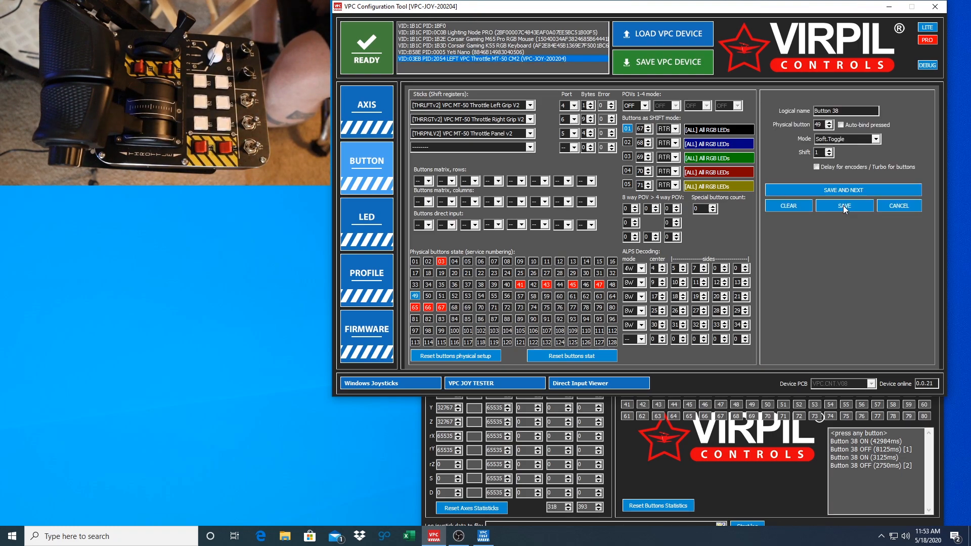
{"action": "left_click", "coordinate": [855, 139]}
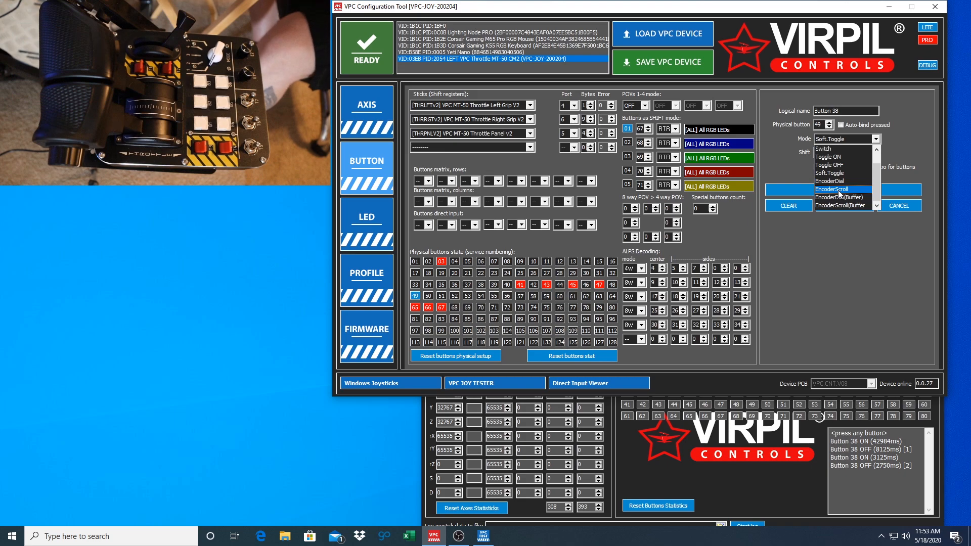
{"action": "scroll", "coordinate": [839, 192], "scroll_direction": "up", "scroll_amount": 1}
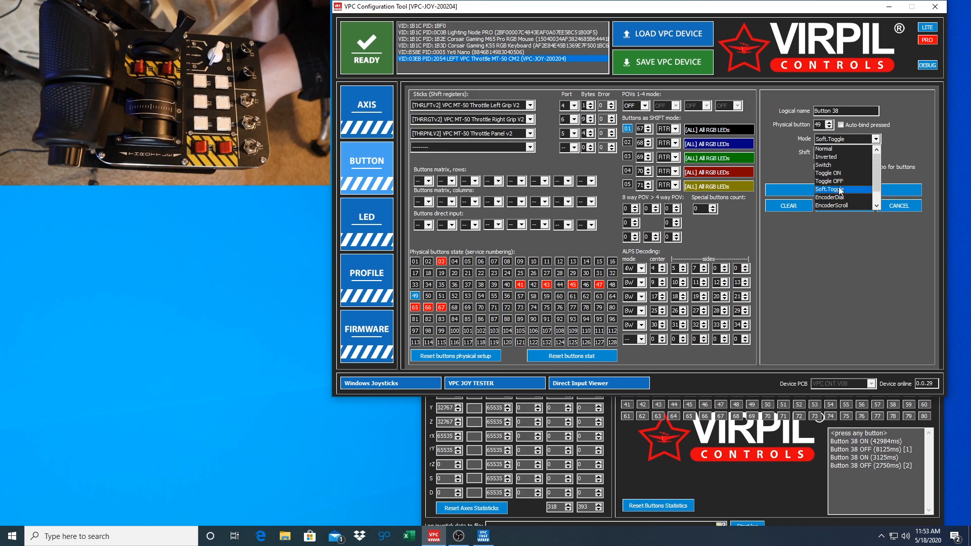
{"action": "left_click", "coordinate": [836, 149]}
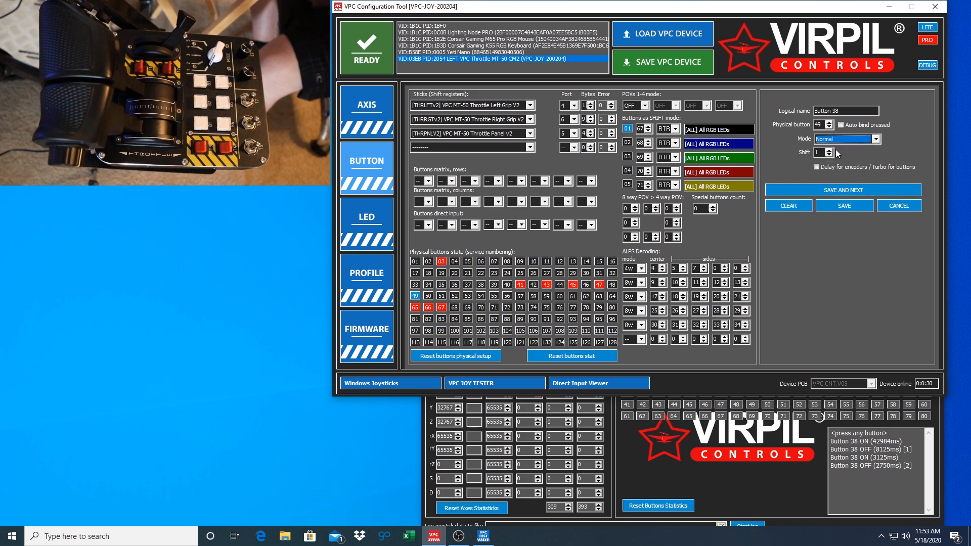
{"action": "left_click", "coordinate": [844, 206]}
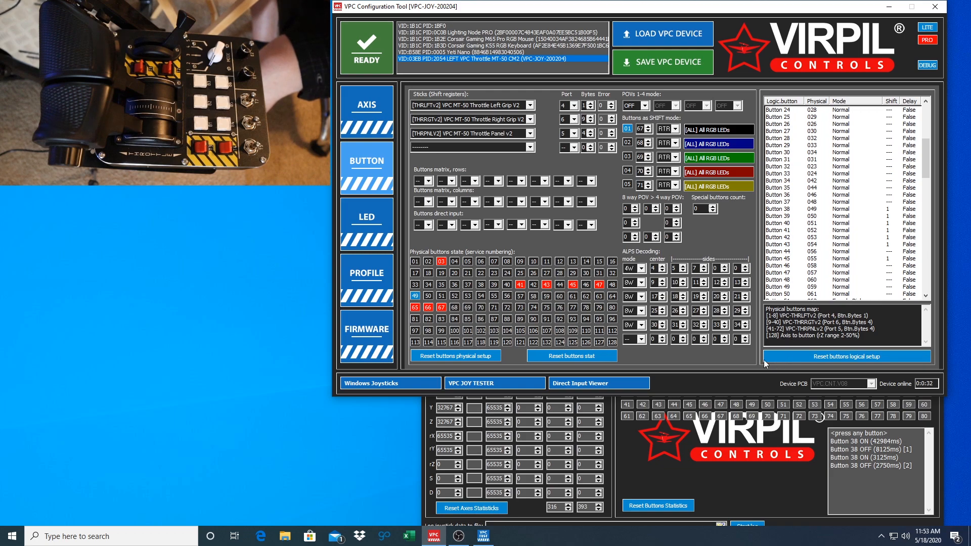
{"action": "left_click", "coordinate": [653, 64]}
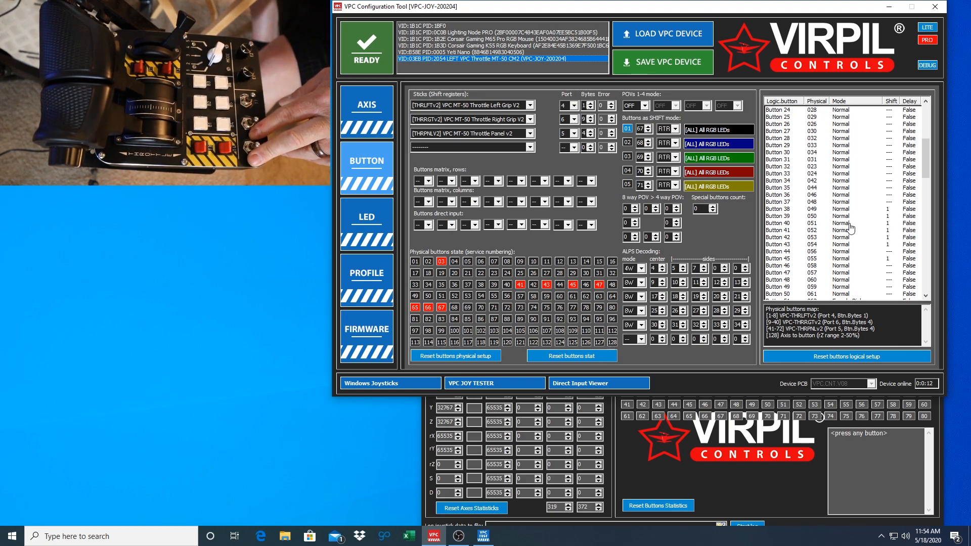
- Set the shift of logical Button 45 to 0, save the entry and advance to the next button
{"action": "left_click", "coordinate": [866, 245]}
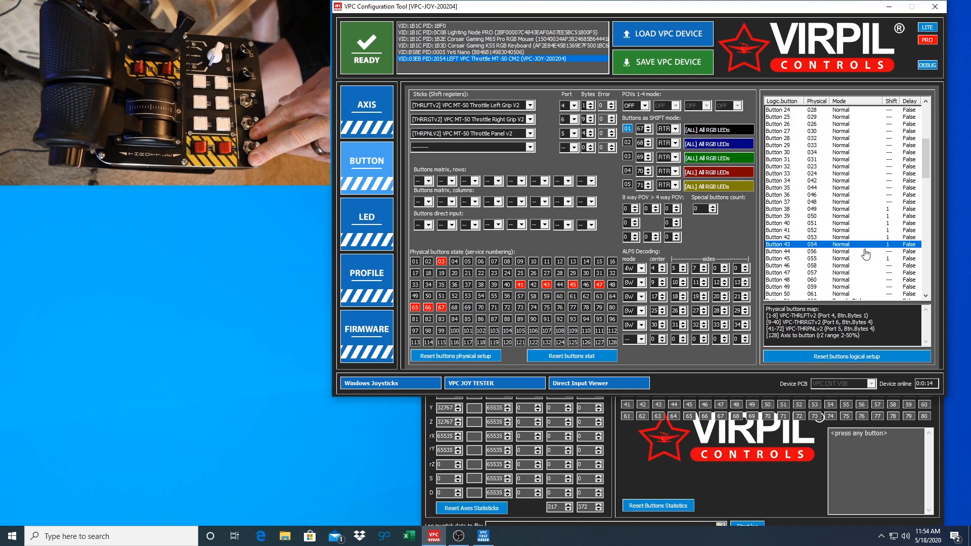
{"action": "left_click", "coordinate": [865, 252]}
{"action": "left_click", "coordinate": [865, 259]}
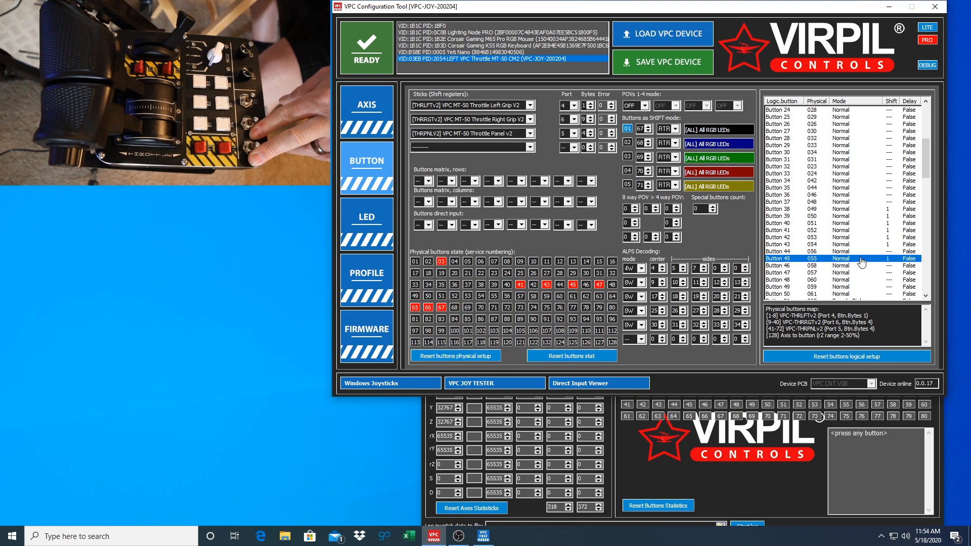
{"action": "double_click", "coordinate": [861, 259]}
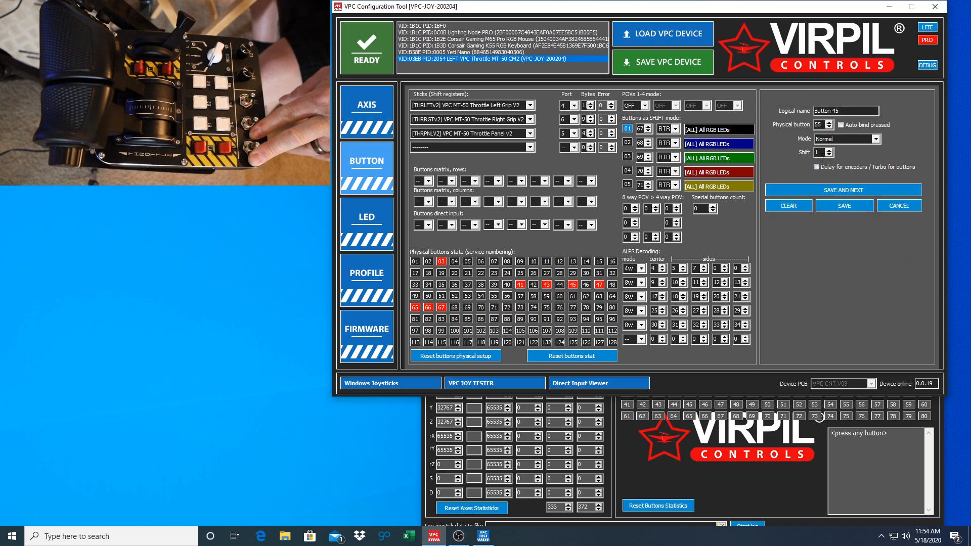
{"action": "type", "text": "0"}
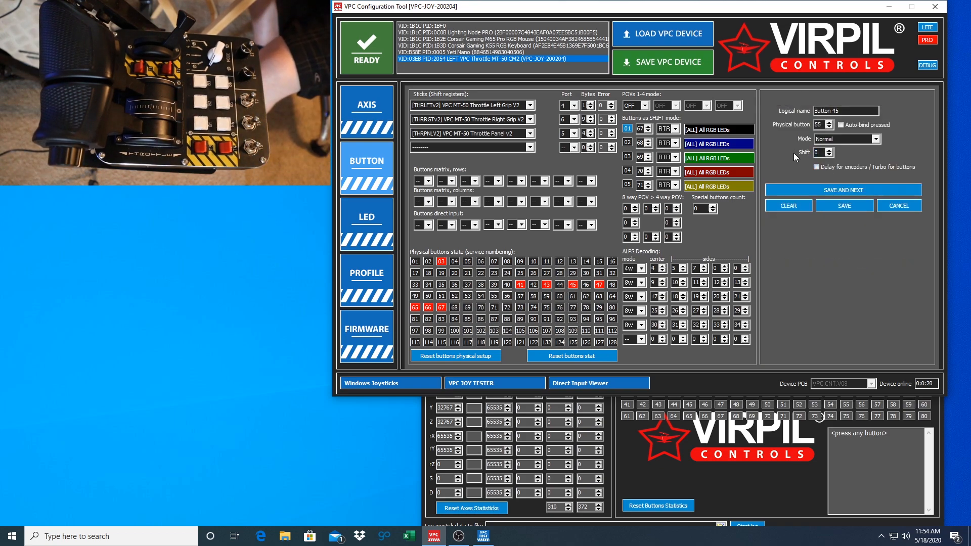
{"action": "left_click", "coordinate": [855, 191]}
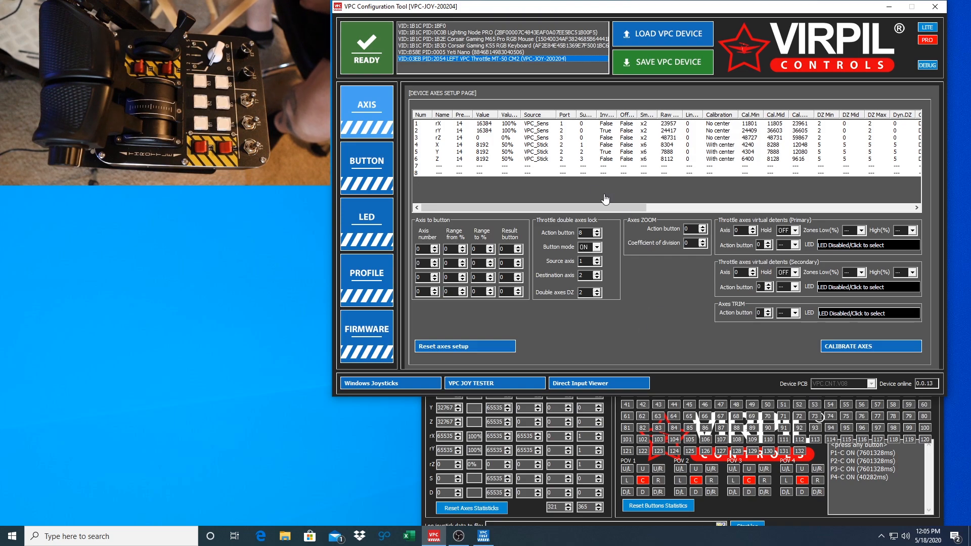
- Review the LED colors, the device axes setup and the button shift mode settings of the throttle
{"action": "left_click", "coordinate": [365, 242]}
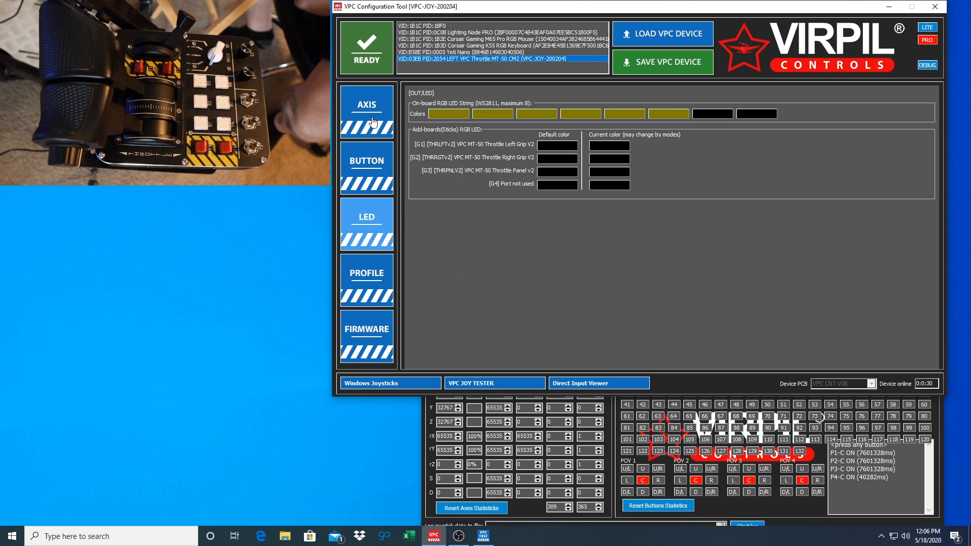
{"action": "left_click", "coordinate": [373, 117]}
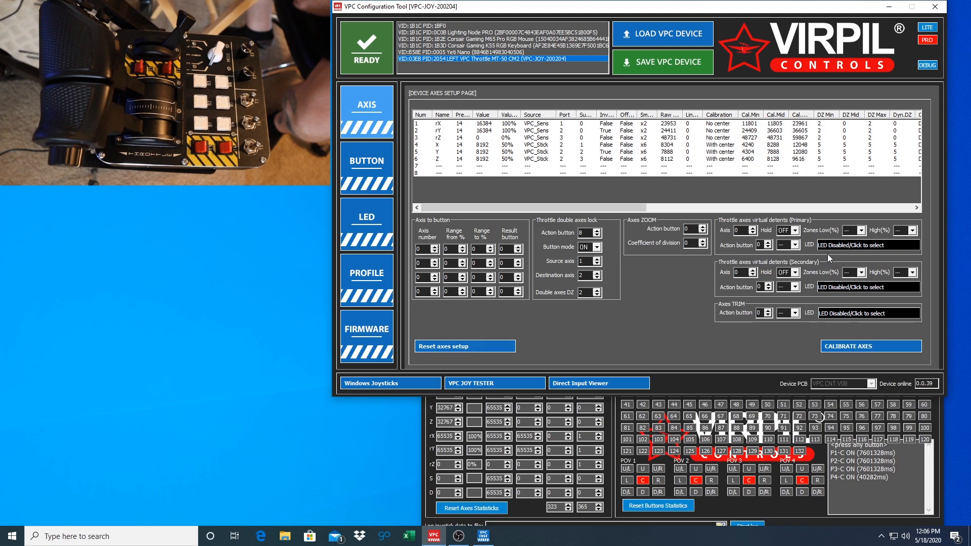
{"action": "left_click", "coordinate": [368, 170]}
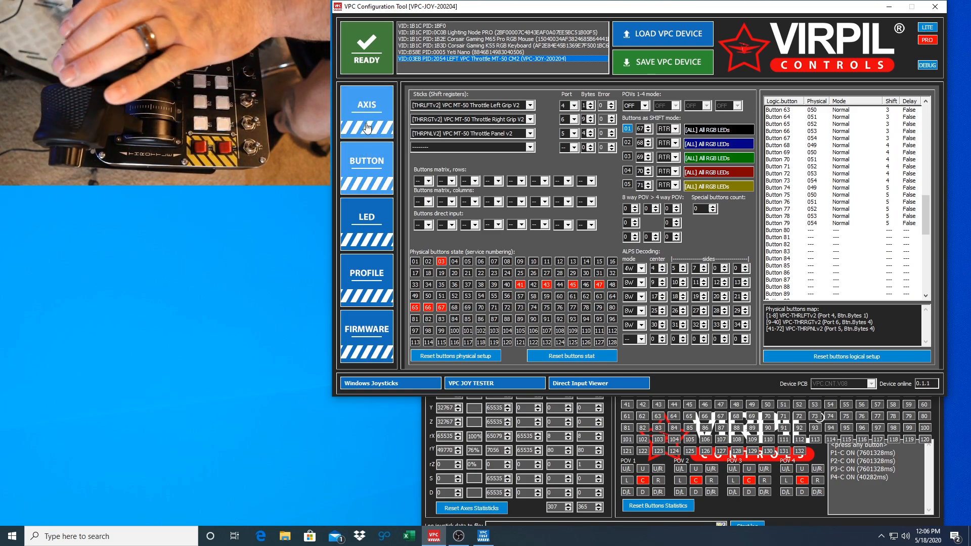
{"action": "left_click", "coordinate": [366, 109]}
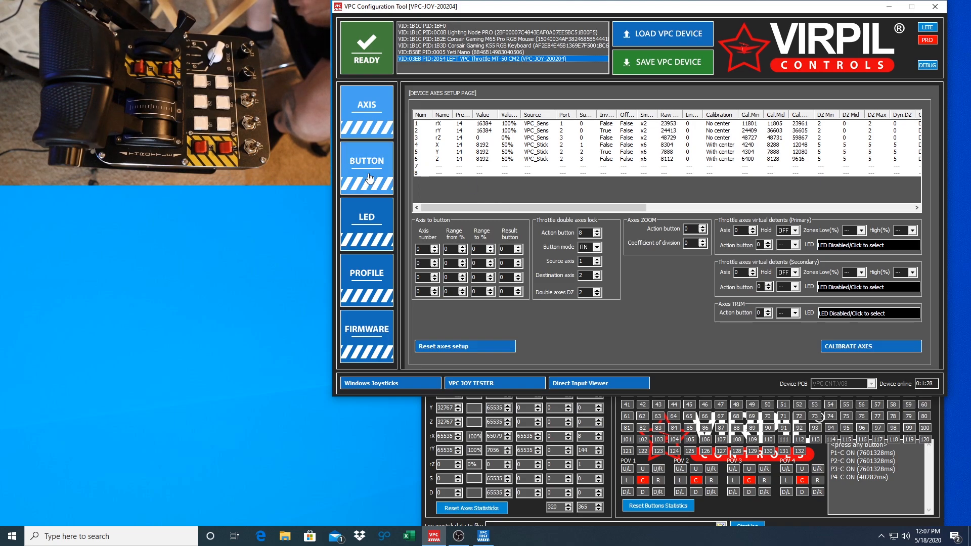
{"action": "left_click", "coordinate": [369, 178]}
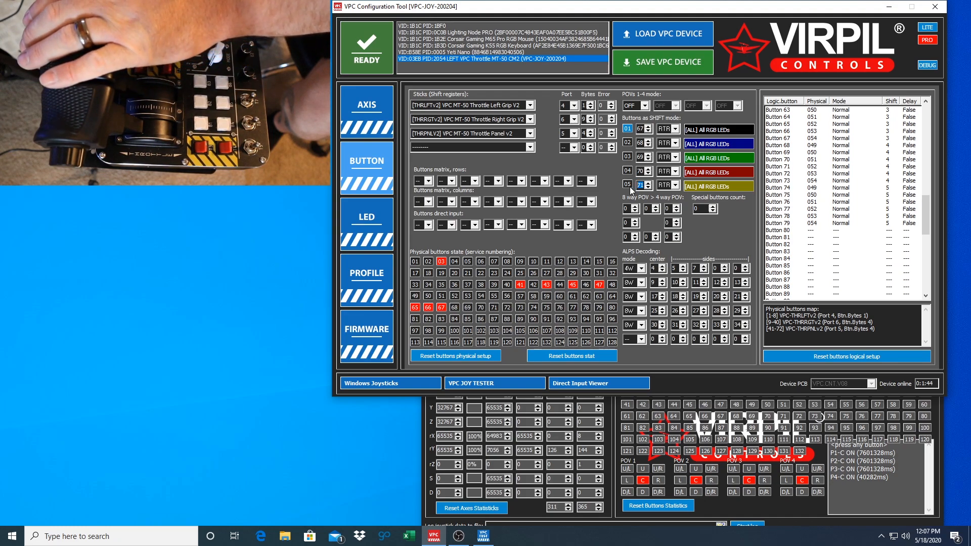
{"action": "left_click", "coordinate": [371, 114]}
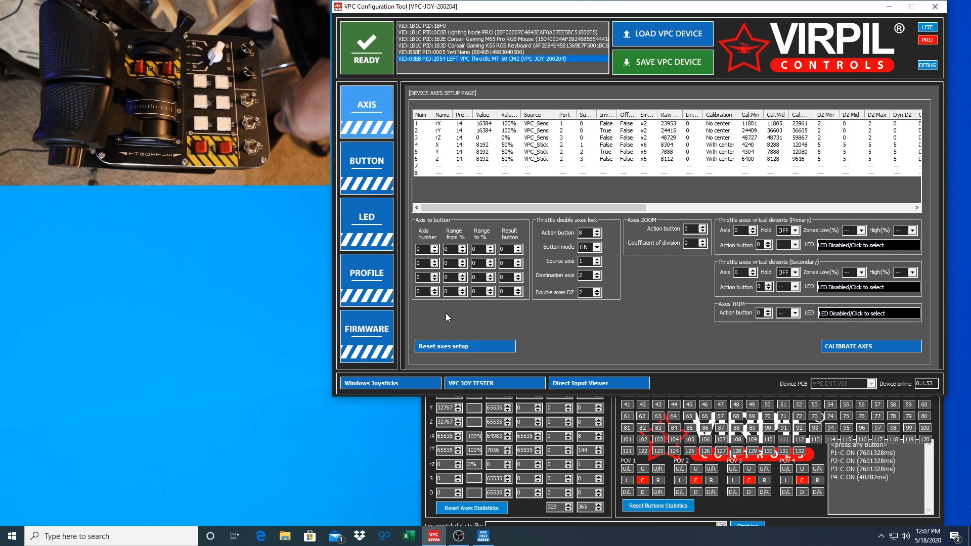
{"action": "left_click", "coordinate": [358, 186]}
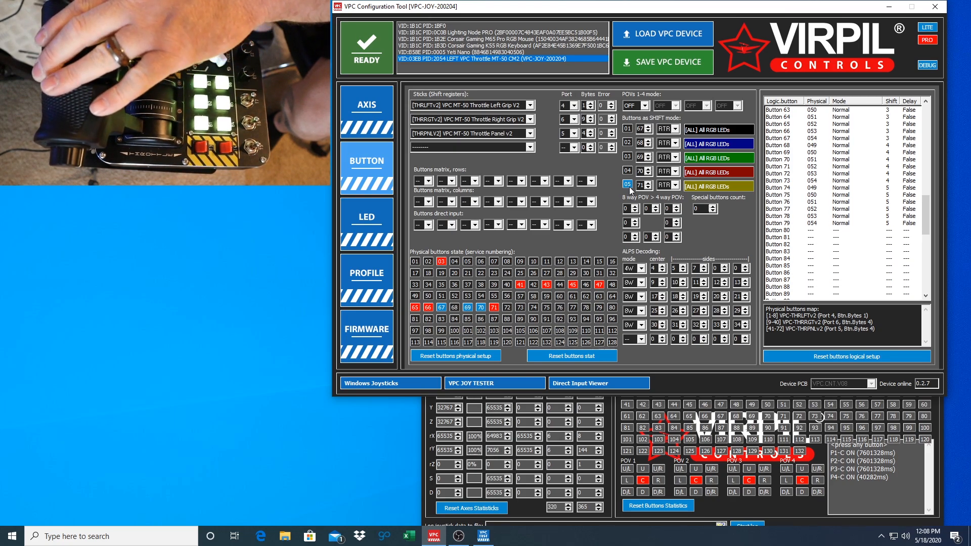
{"action": "left_click", "coordinate": [373, 119]}
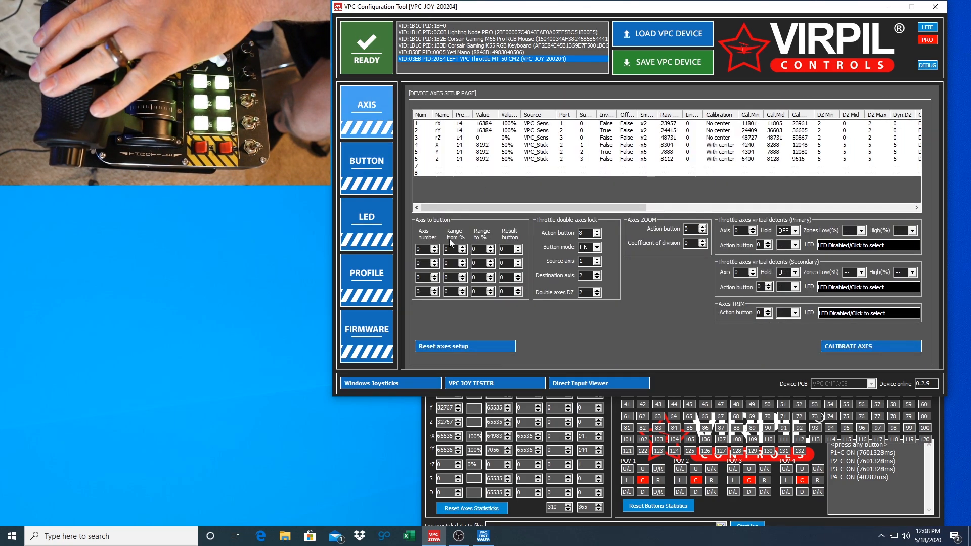
{"action": "left_click", "coordinate": [357, 166]}
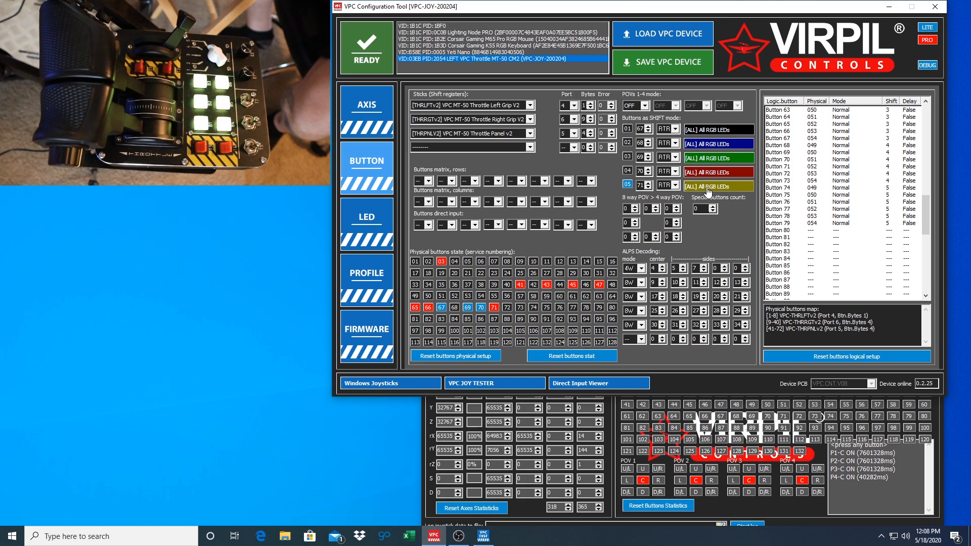
- Clear the shift 5 entries of logical Buttons 74 to 79, saving each one and returning to the logical button list
{"action": "left_click", "coordinate": [885, 188]}
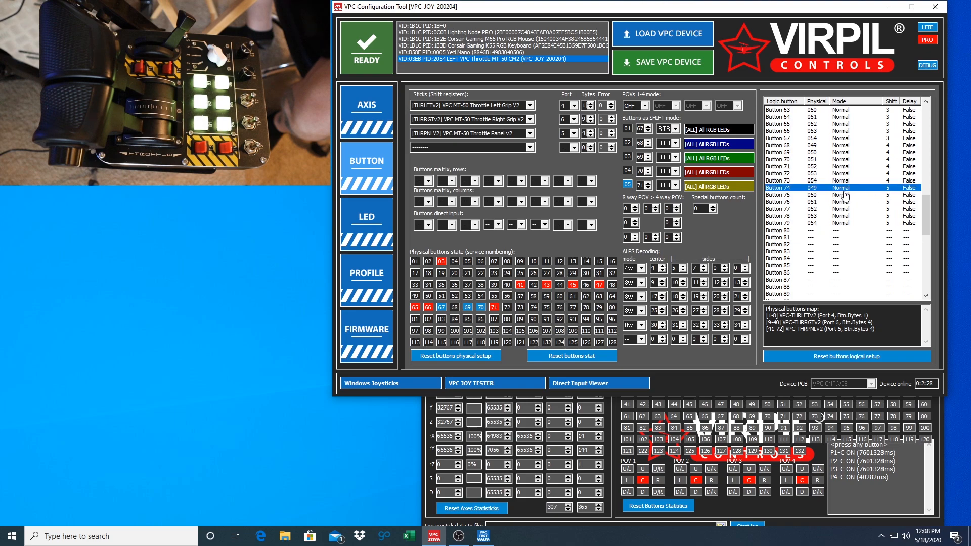
{"action": "left_click", "coordinate": [889, 195]}
{"action": "left_click", "coordinate": [891, 202]}
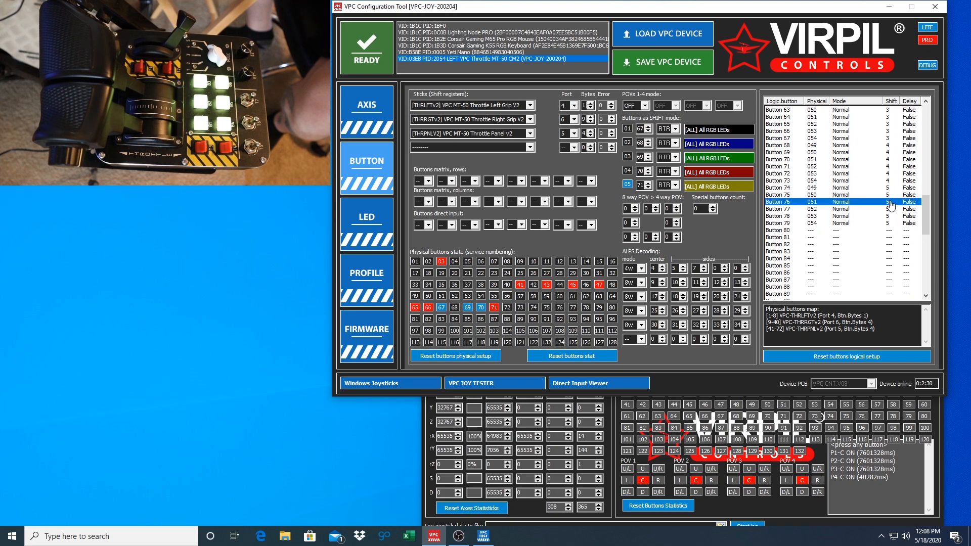
{"action": "left_click", "coordinate": [890, 209]}
{"action": "left_click", "coordinate": [890, 216]}
{"action": "left_click", "coordinate": [890, 223]}
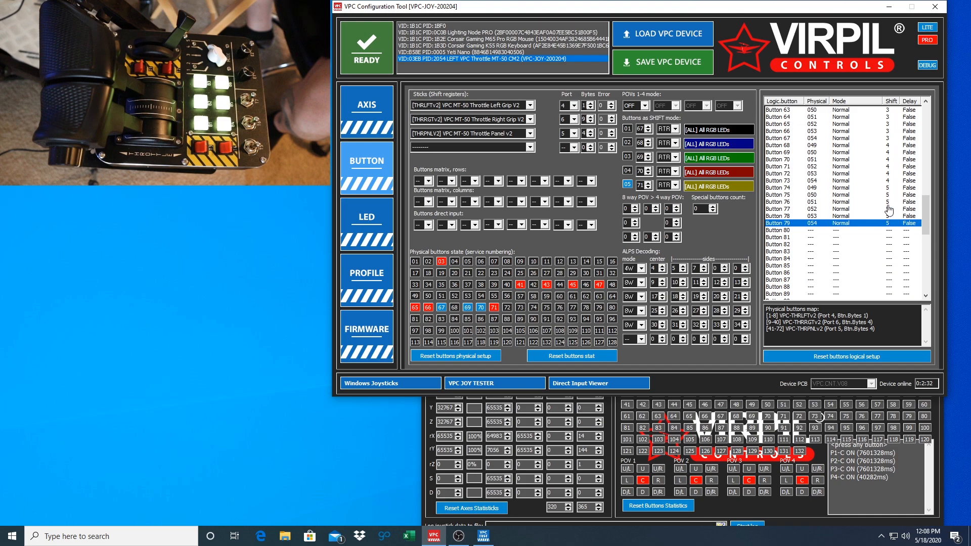
{"action": "left_click", "coordinate": [890, 188]}
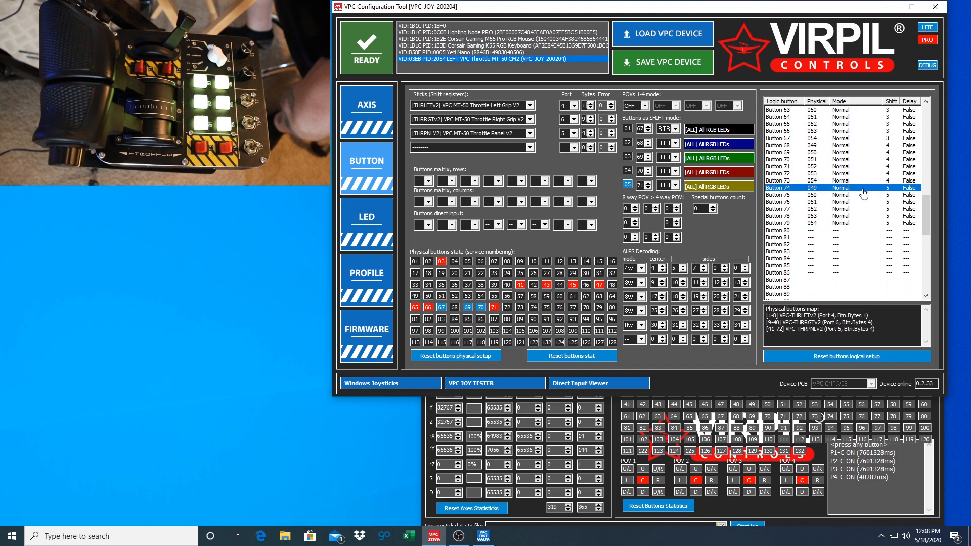
{"action": "double_click", "coordinate": [863, 192]}
{"action": "left_click", "coordinate": [791, 205]}
{"action": "left_click", "coordinate": [855, 188]}
{"action": "left_click", "coordinate": [805, 205]}
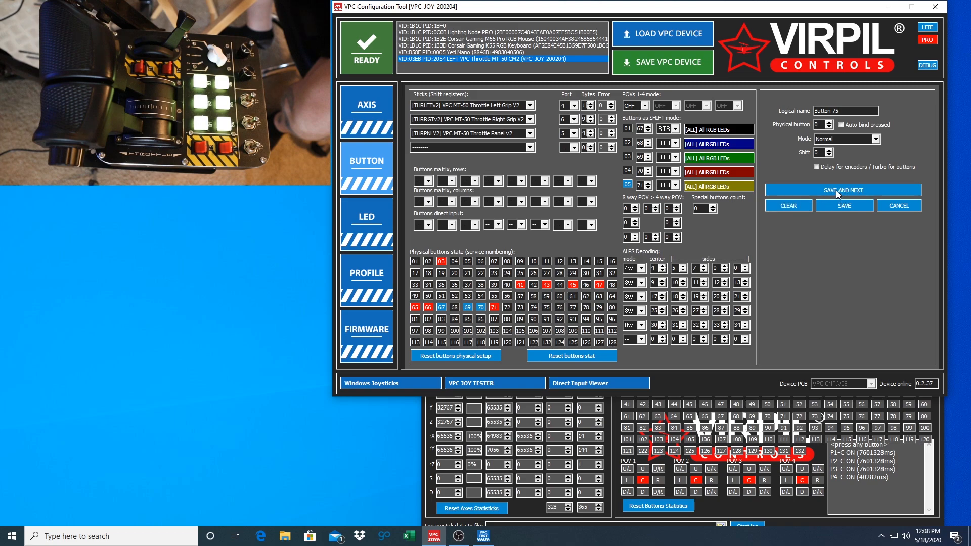
{"action": "left_click", "coordinate": [827, 192]}
{"action": "left_click", "coordinate": [794, 207]}
{"action": "left_click", "coordinate": [831, 187]}
{"action": "left_click", "coordinate": [798, 208]}
{"action": "left_click", "coordinate": [796, 206]}
{"action": "left_click", "coordinate": [823, 192]}
{"action": "left_click", "coordinate": [858, 205]}
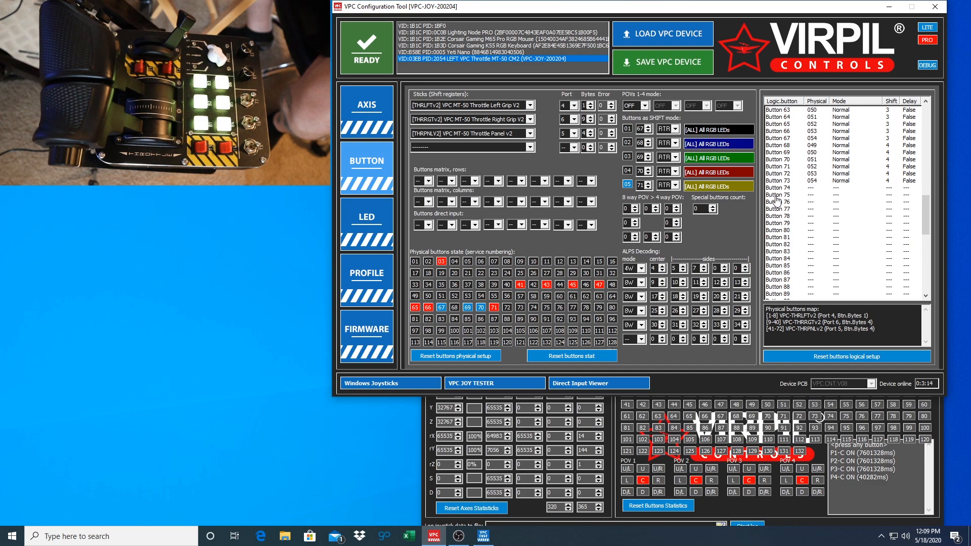
- Show the device axes setup page and switch to OBS
{"action": "left_click", "coordinate": [367, 107]}
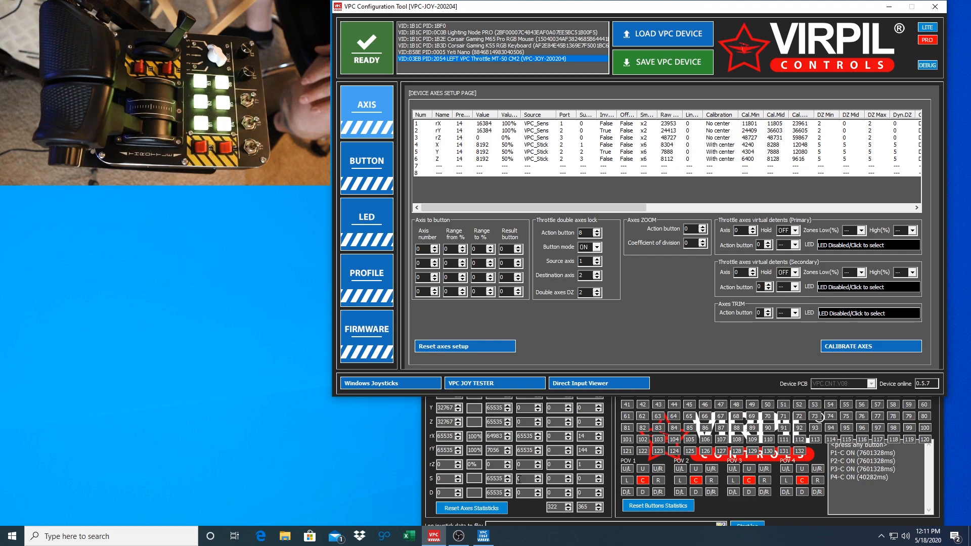
{"action": "left_click", "coordinate": [463, 539]}
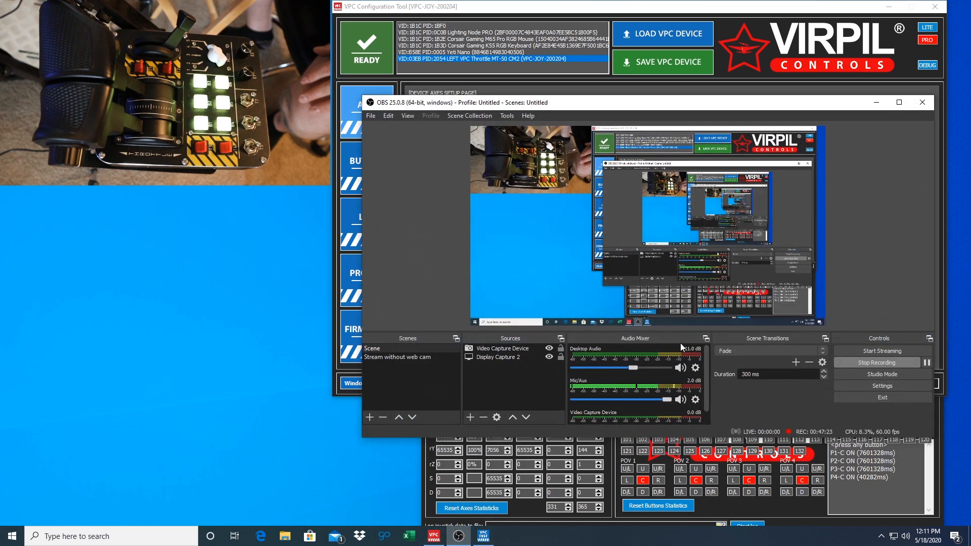